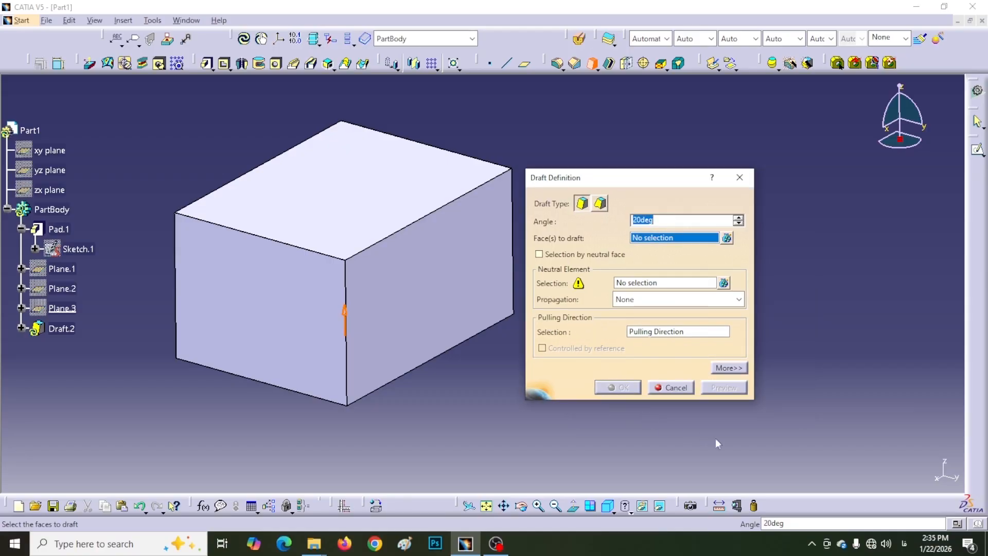
Try Plane.3 as the parting element of the box's draft, and clear that selection again
left_click(728, 368)
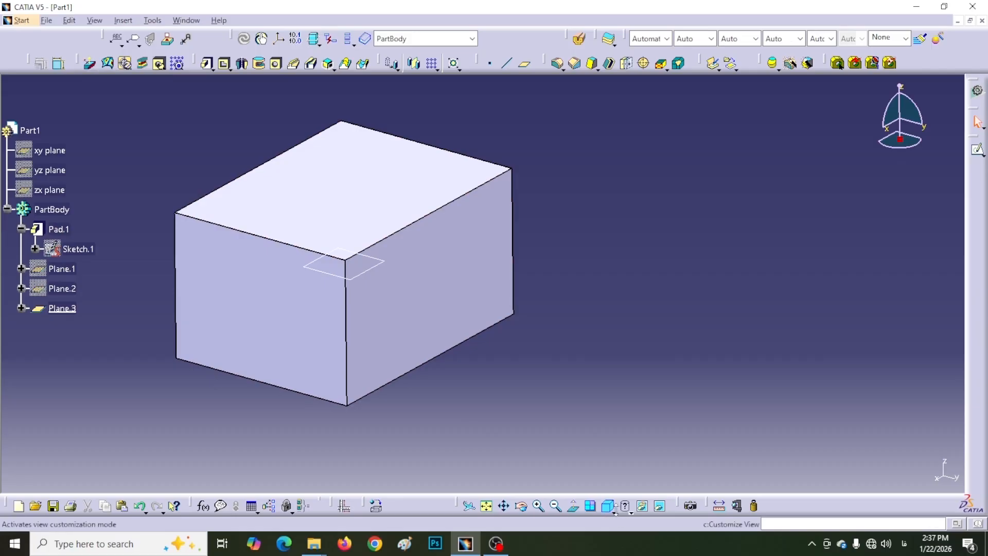
left_click(612, 509)
left_click(624, 494)
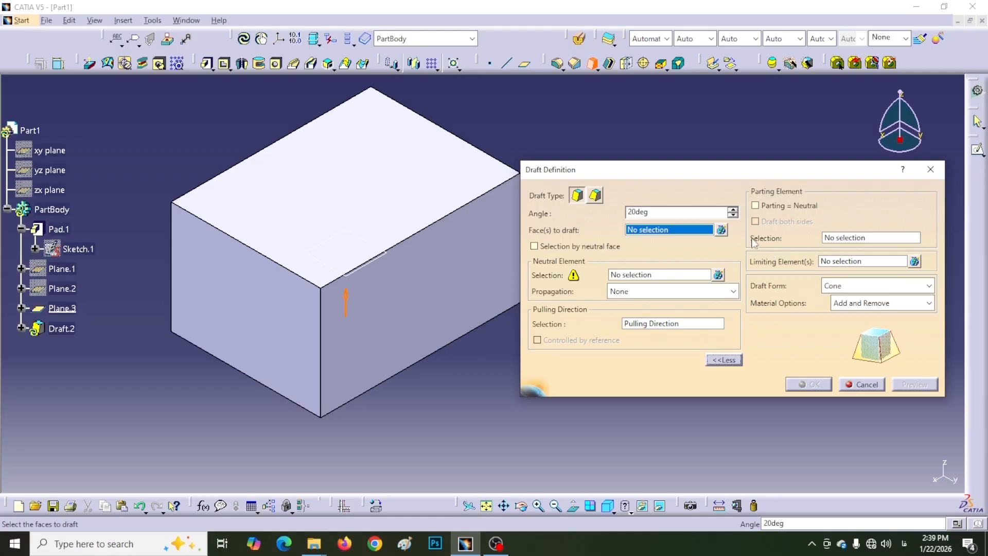
left_click(852, 238)
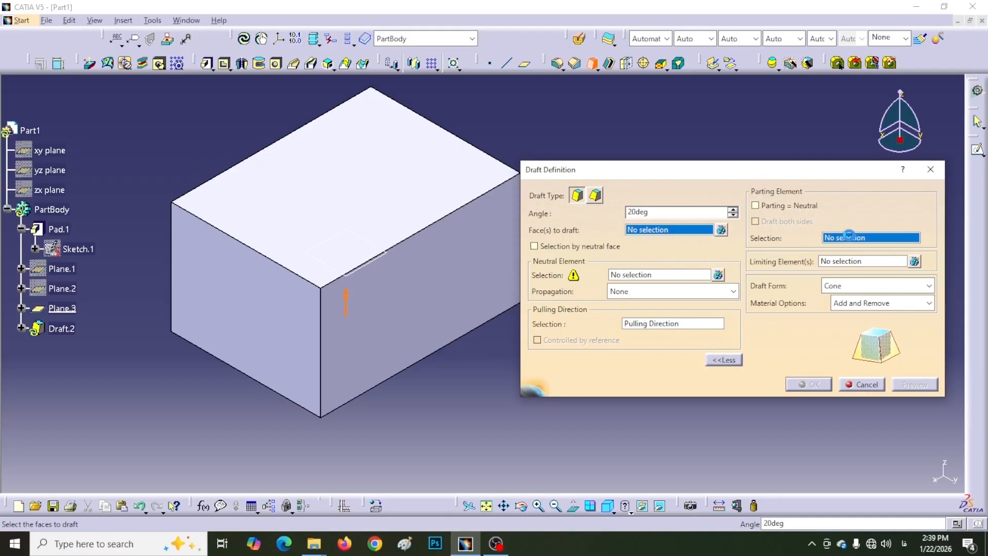
left_click(382, 263)
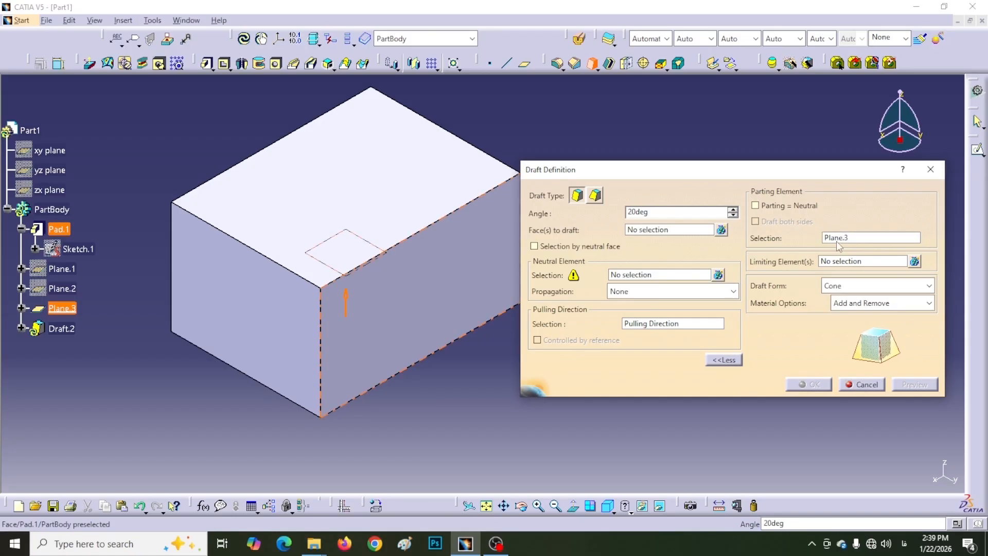
left_click(608, 507)
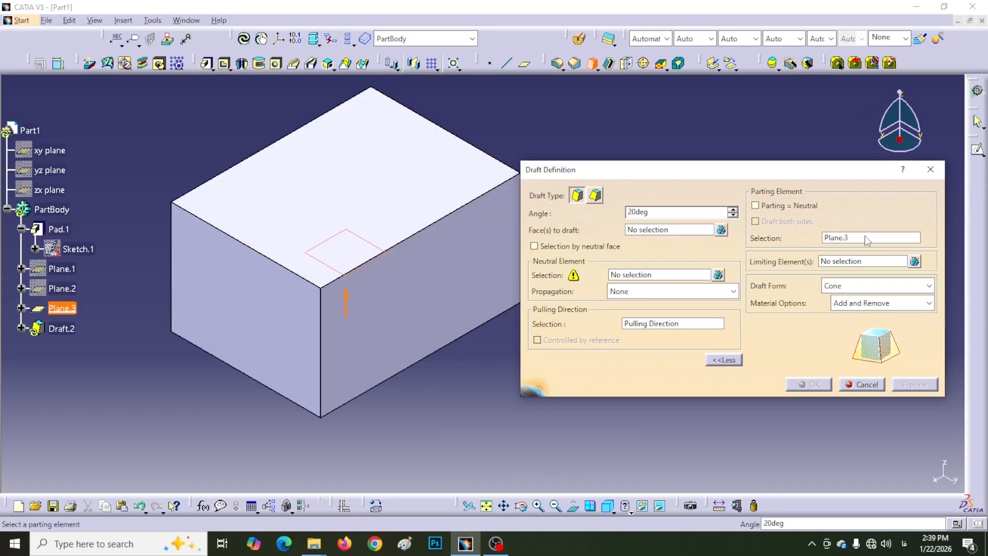
right_click(861, 238)
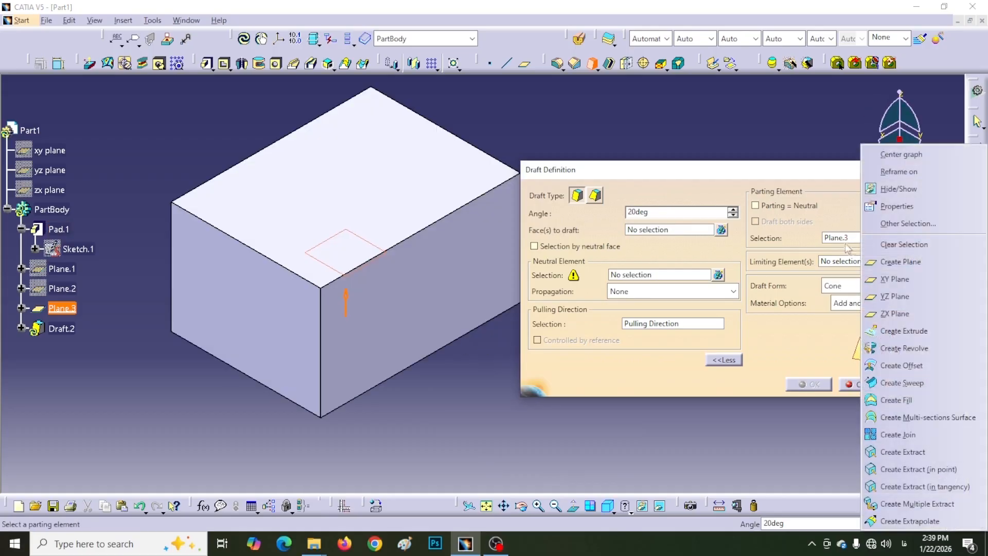
left_click(890, 245)
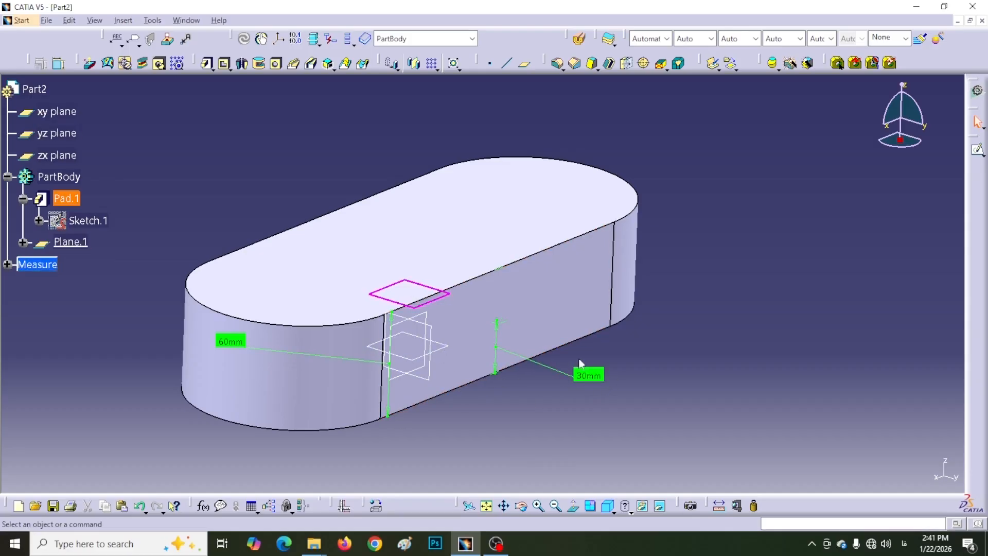
Start a draft on the side faces of the rounded pad, using its top face as the neutral element
left_click(612, 513)
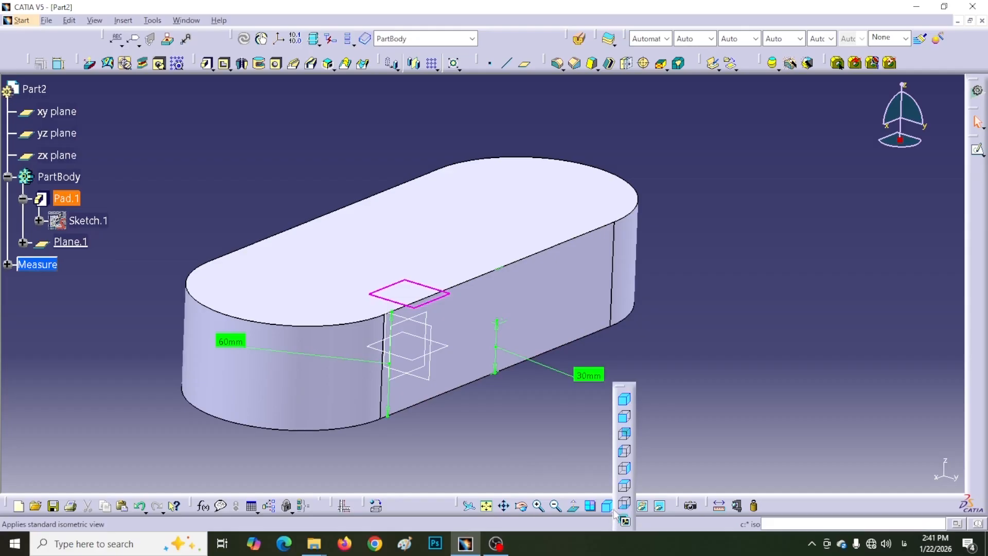
left_click(624, 469)
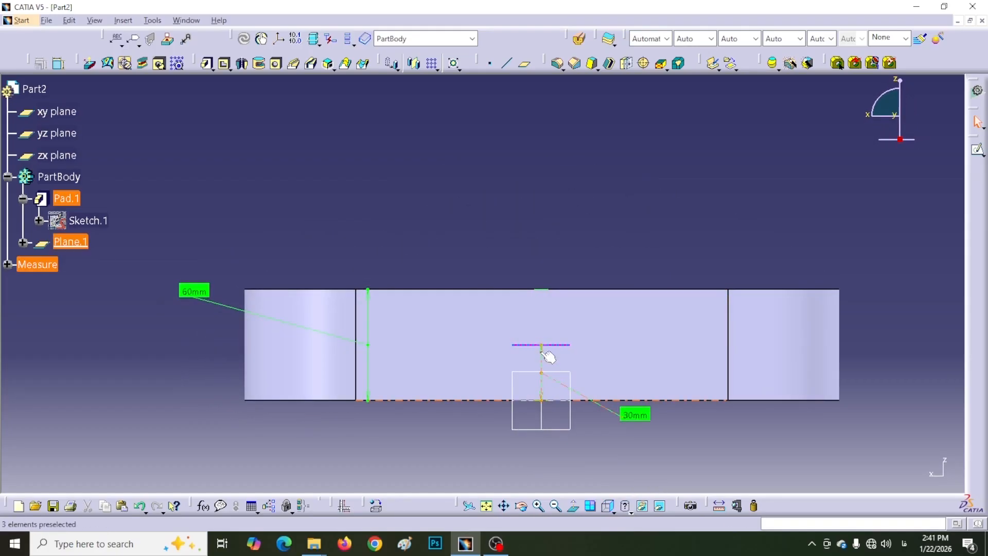
left_click(612, 510)
left_click(626, 402)
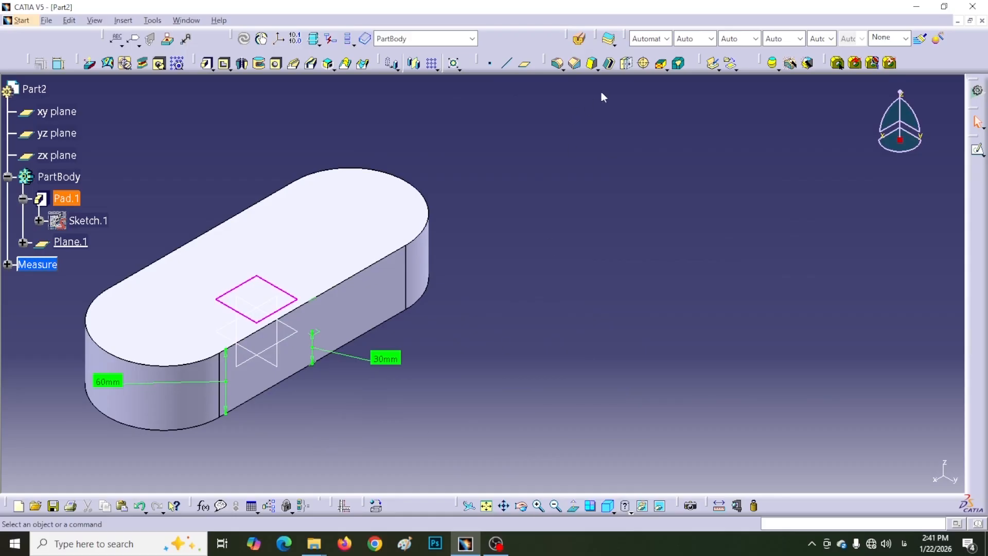
left_click(591, 63)
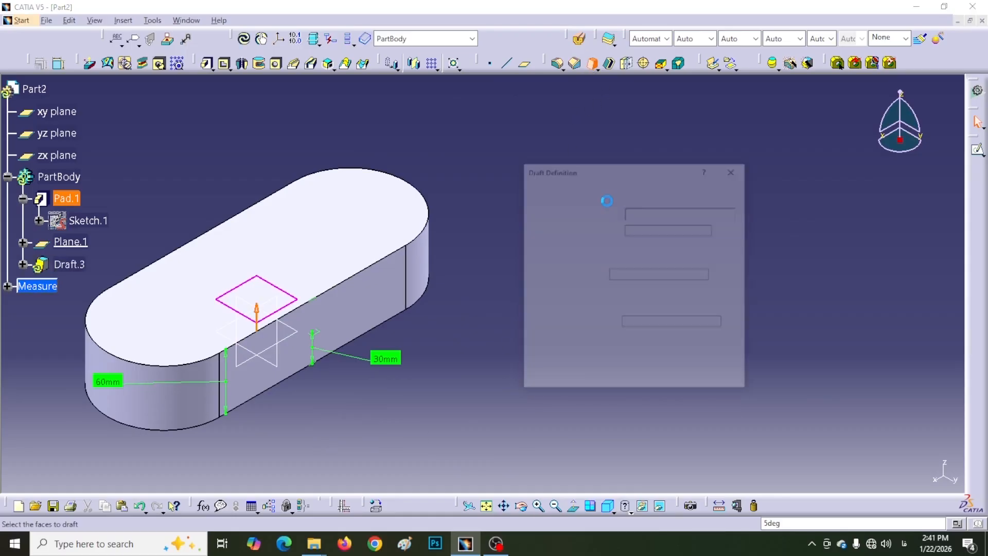
left_click_drag(576, 171, 548, 172)
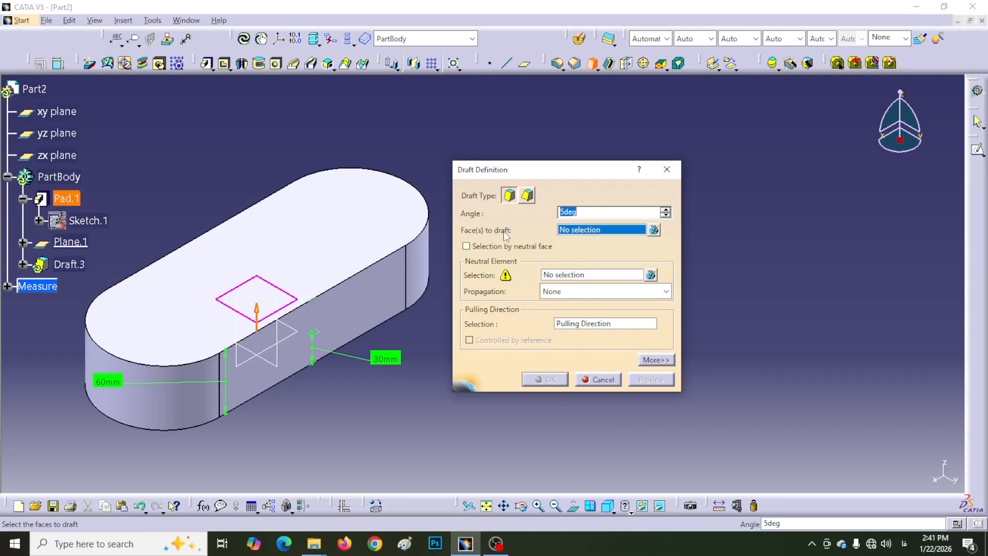
left_click(371, 293)
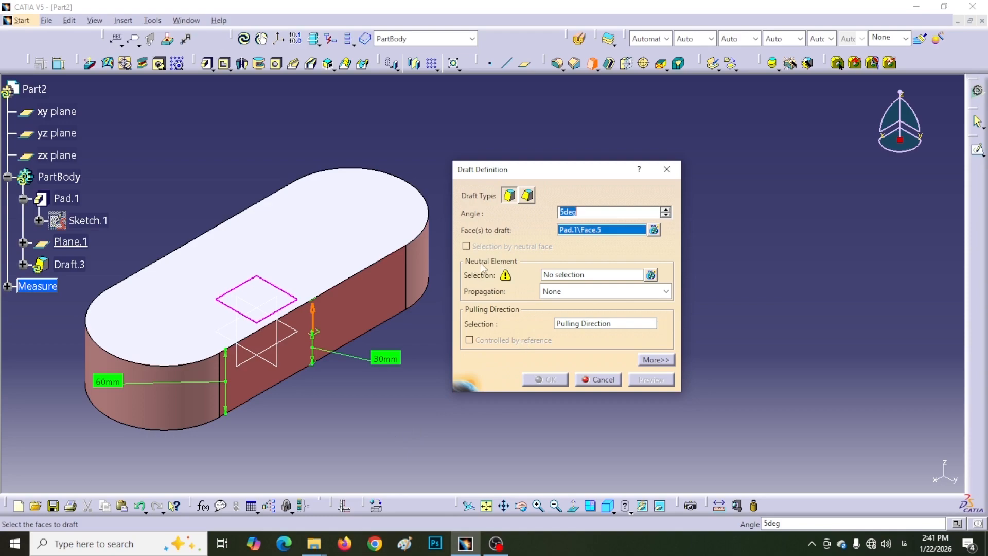
left_click(589, 276)
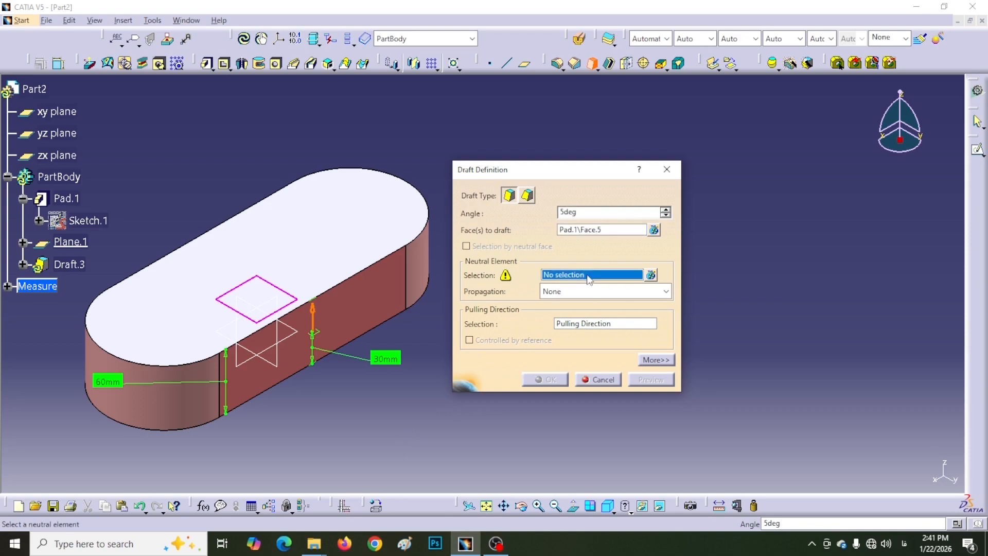
left_click(315, 253)
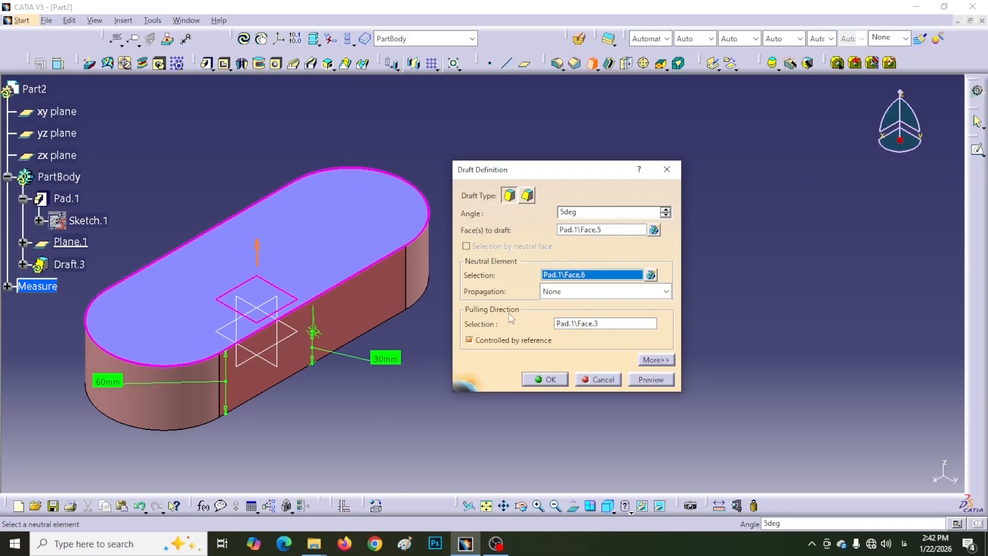
Set the draft's pulling direction to the Z Axis and create it with Plane.1 as the parting element
right_click(613, 329)
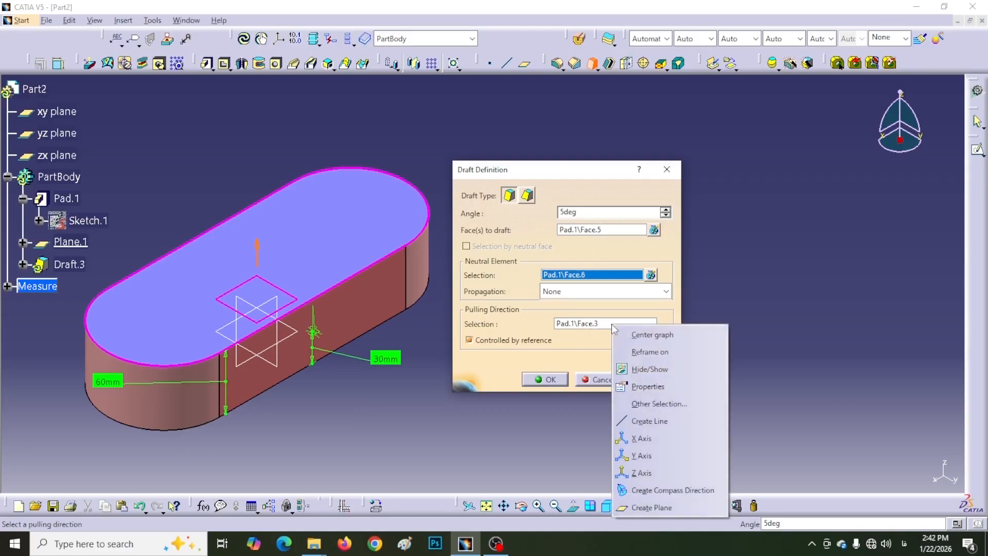
left_click(647, 478)
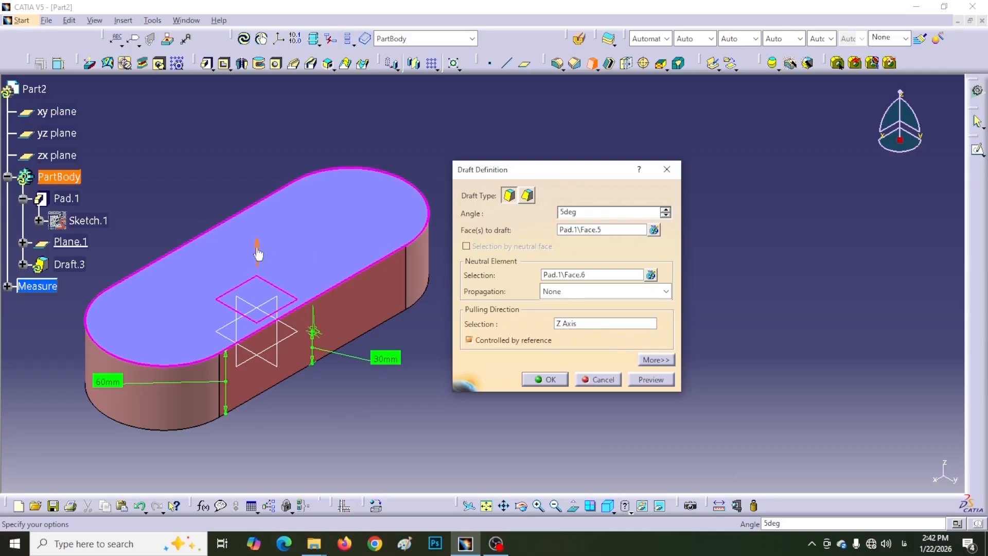
left_click(657, 360)
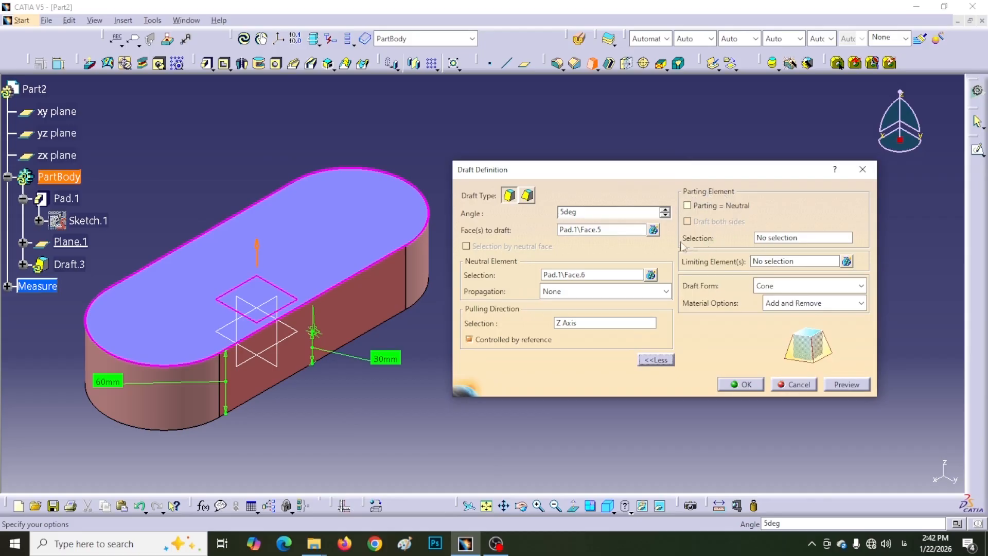
left_click(793, 239)
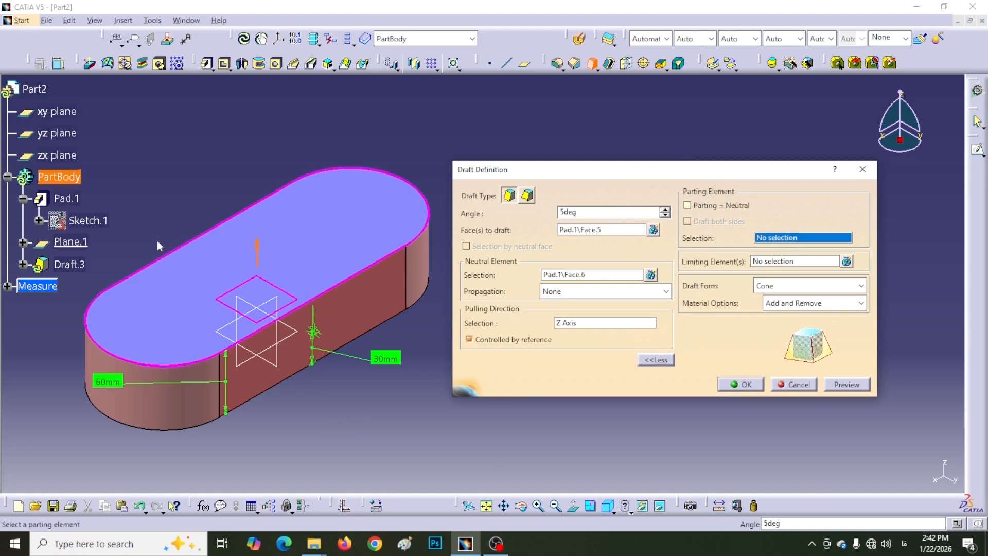
left_click(286, 294)
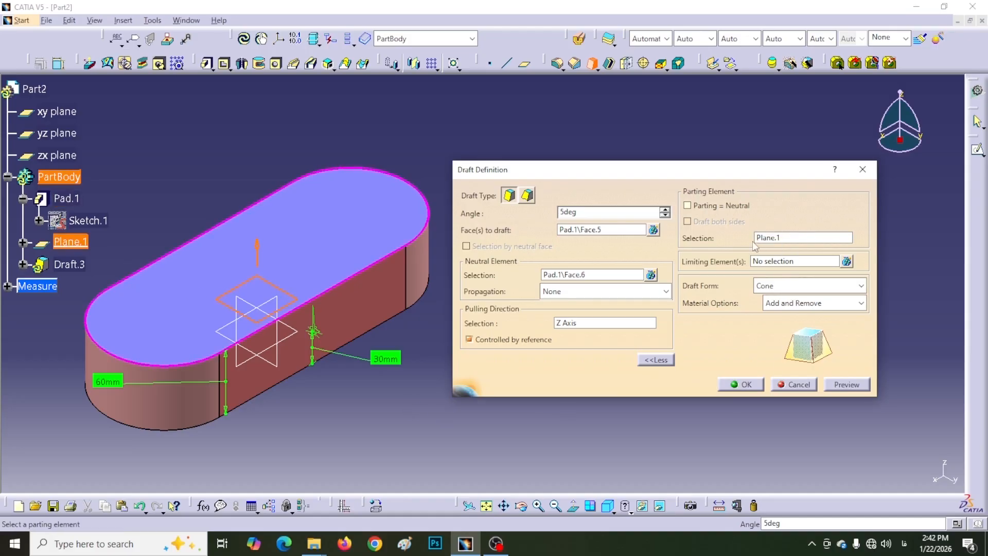
left_click(741, 385)
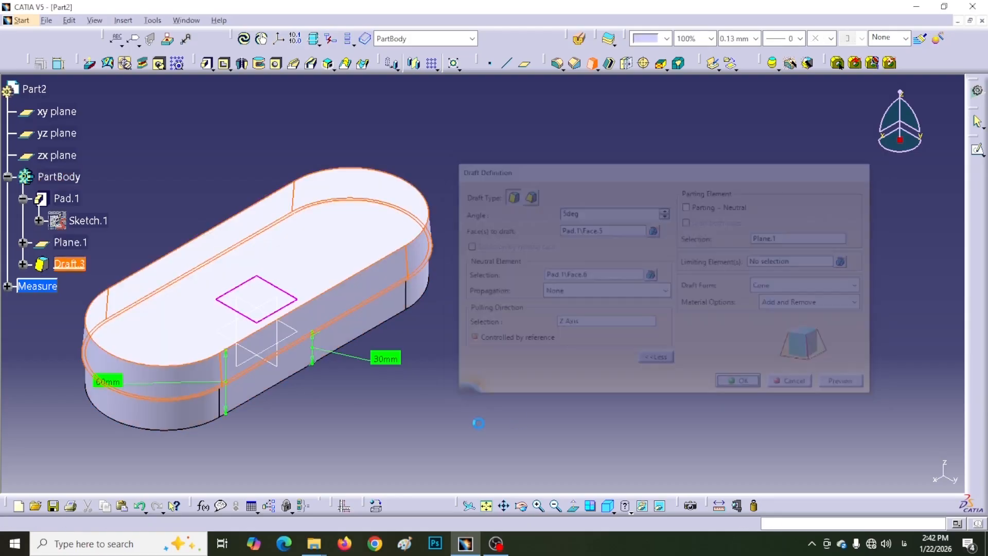
Examine the drafted side walls above and below the parting plane from underneath and in standard side and end views
middle_click_drag(380, 400, 490, 346)
middle_click_drag(467, 404, 470, 360)
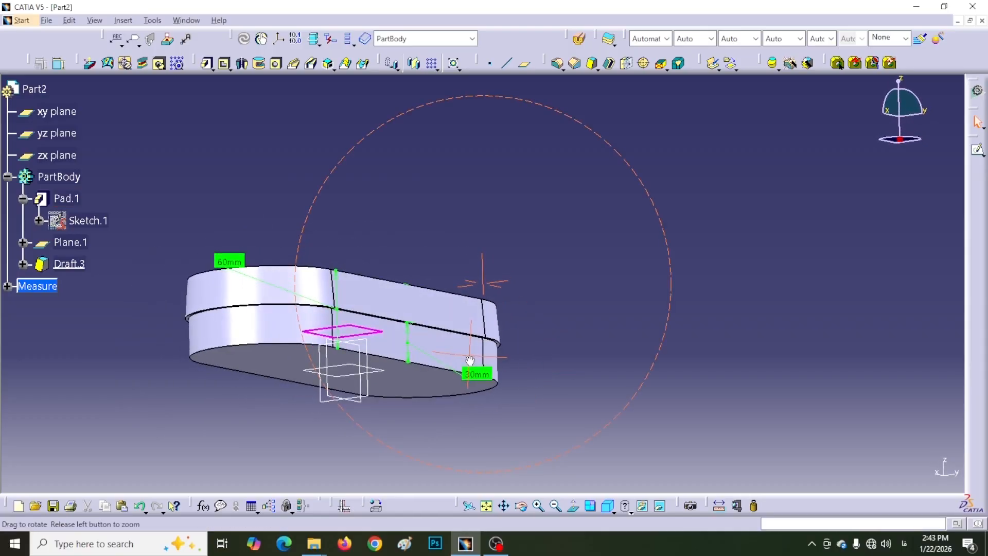
left_click(614, 511)
left_click(627, 470)
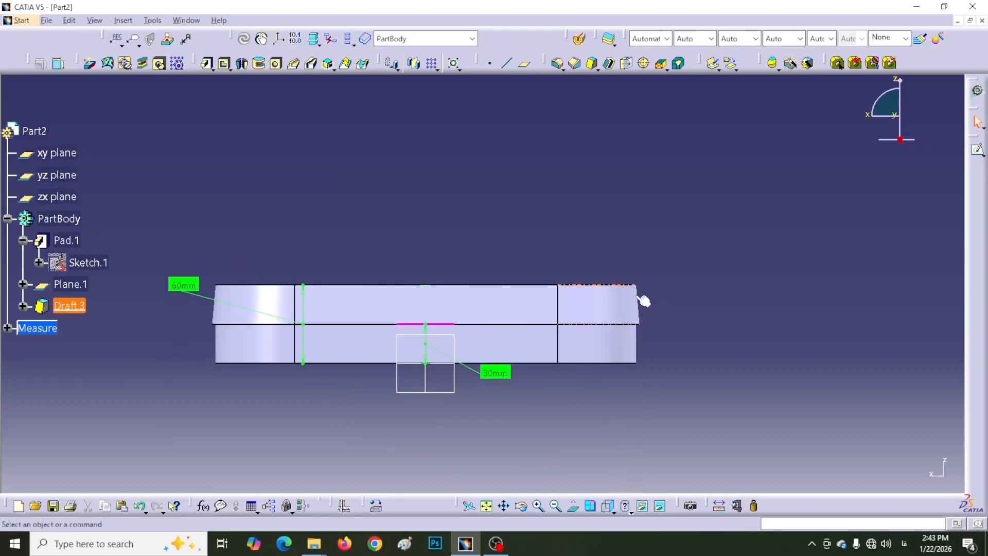
middle_click_drag(654, 354, 730, 219, "ctrl")
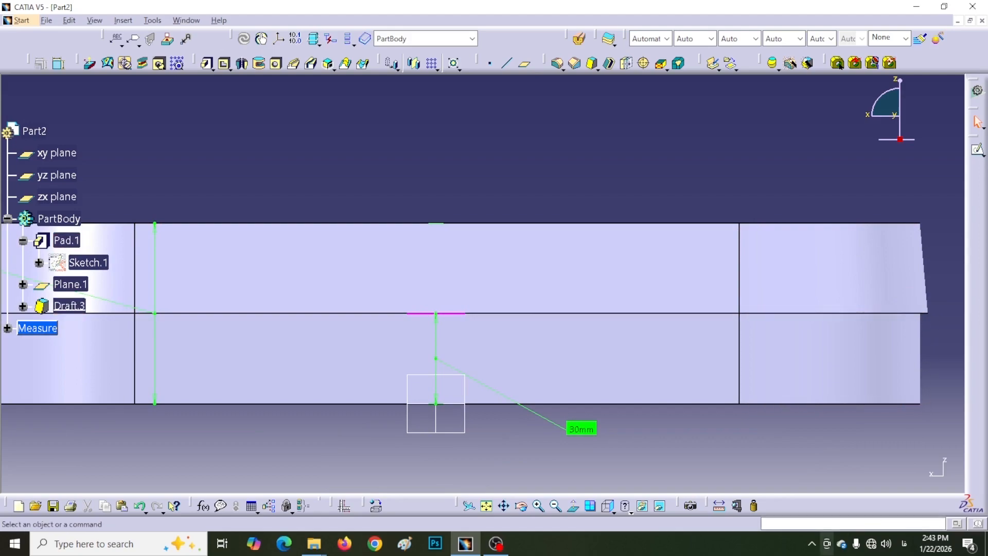
left_click(613, 511)
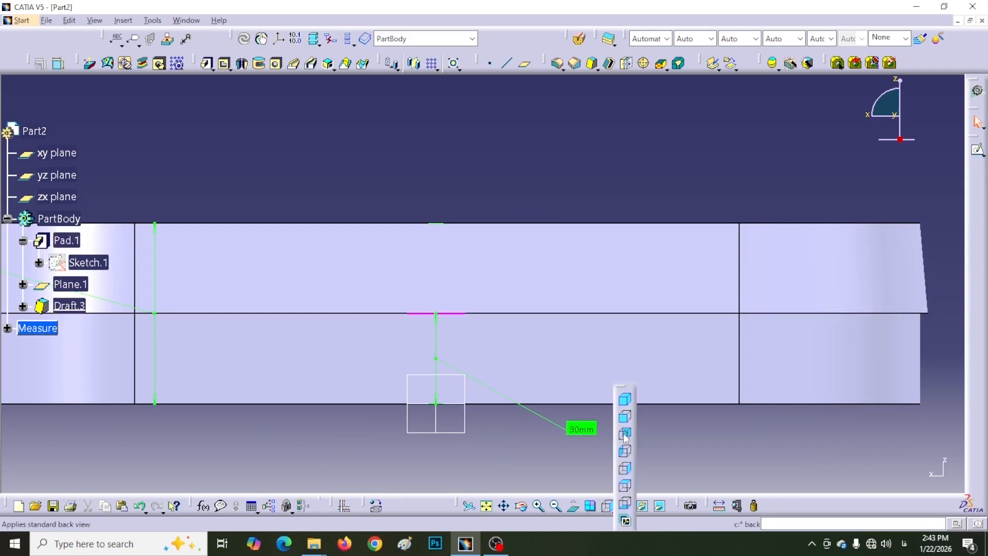
left_click(617, 431)
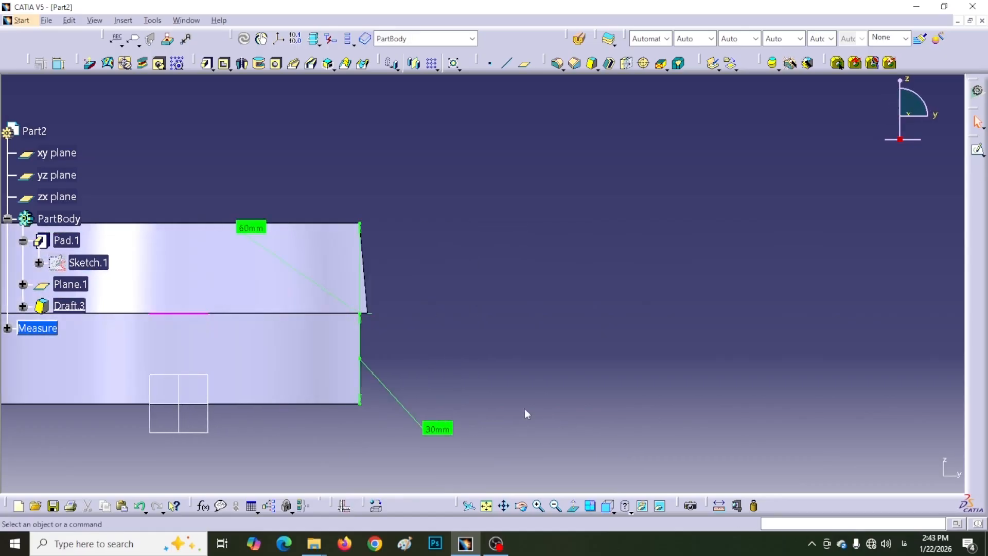
middle_click_drag(565, 403, 755, 395)
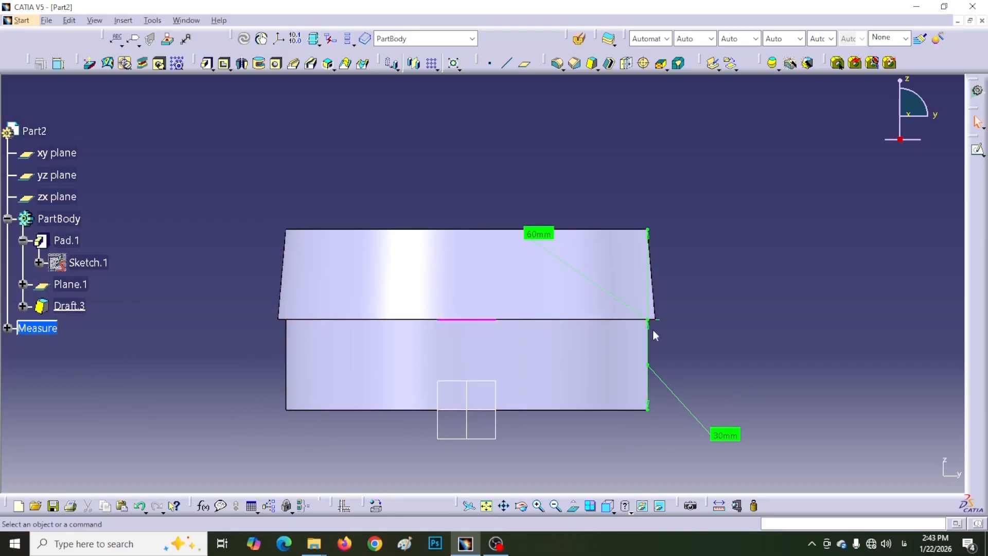
left_click(612, 512)
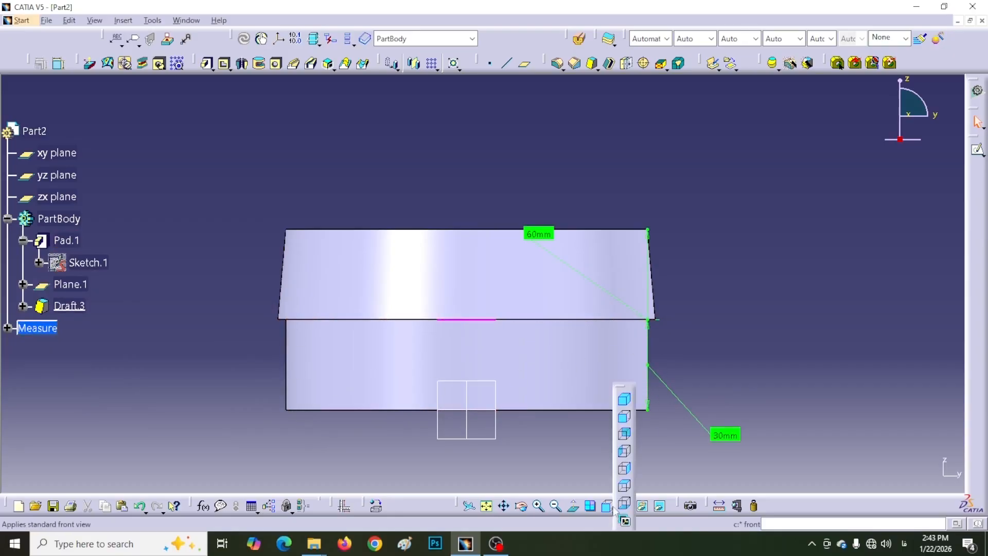
left_click(620, 413)
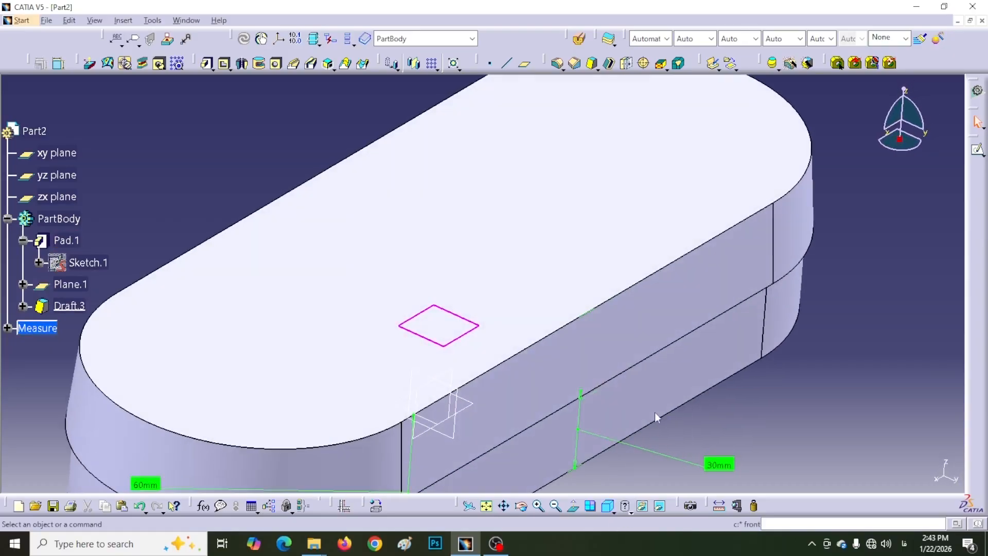
middle_click_drag(711, 472, 711, 502, "ctrl")
middle_click_drag(582, 450, 489, 437)
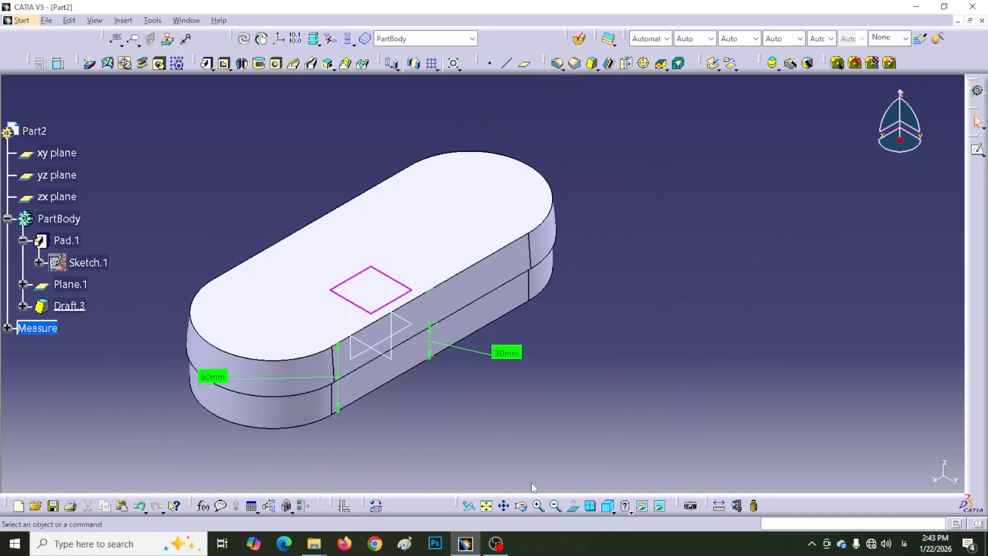
Reverse the pulling direction of Draft.3 and check the side walls in a standard side view
double_click(72, 306)
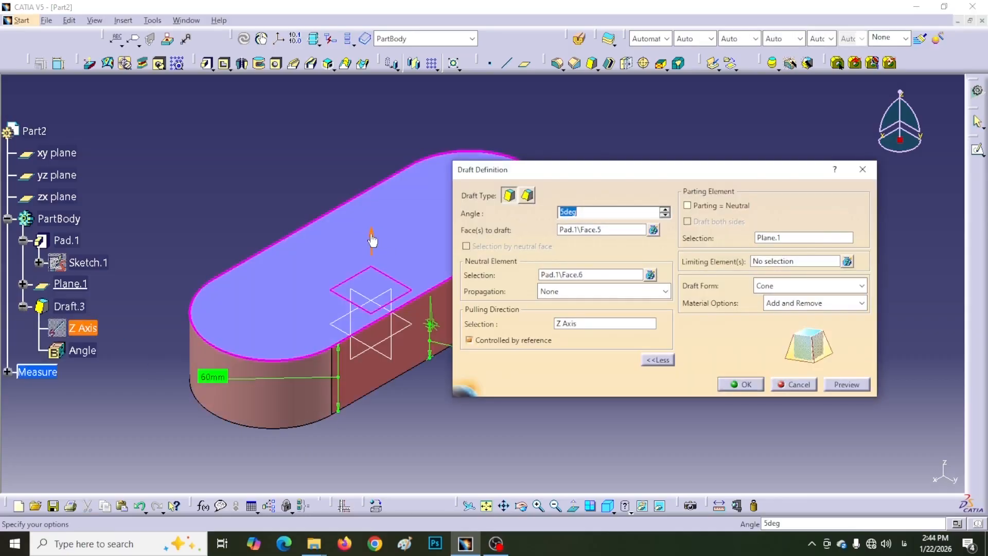
left_click(372, 240)
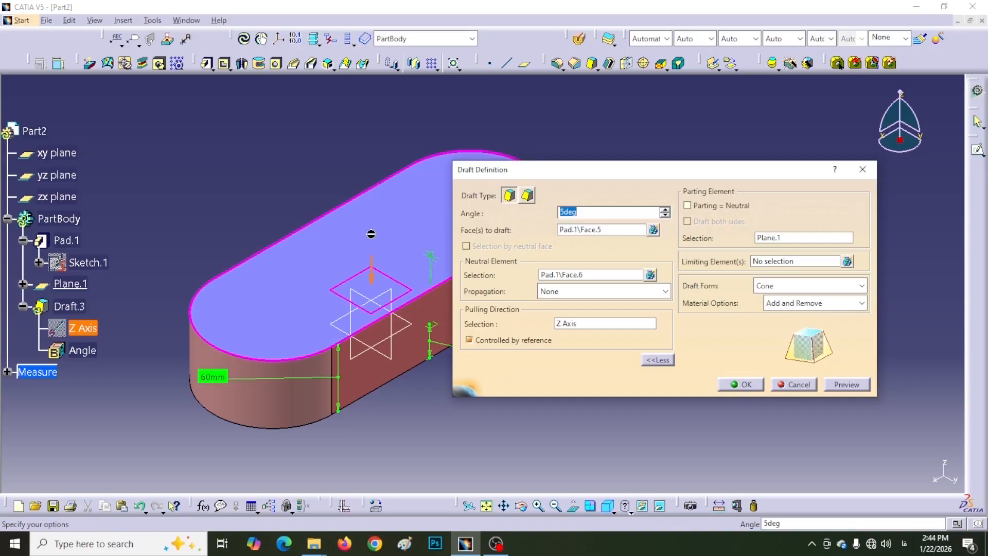
left_click(744, 386)
middle_click_drag(426, 427, 505, 309)
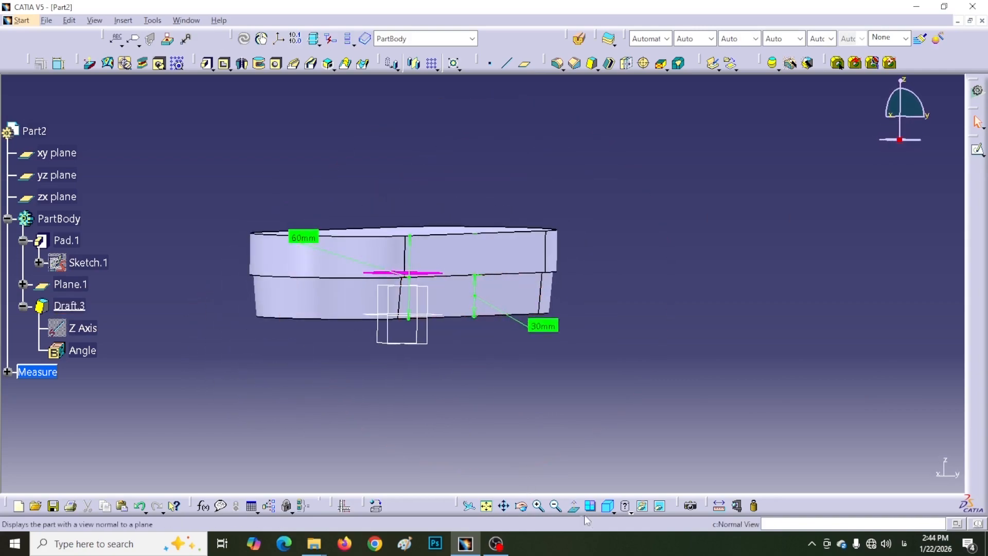
left_click(614, 510)
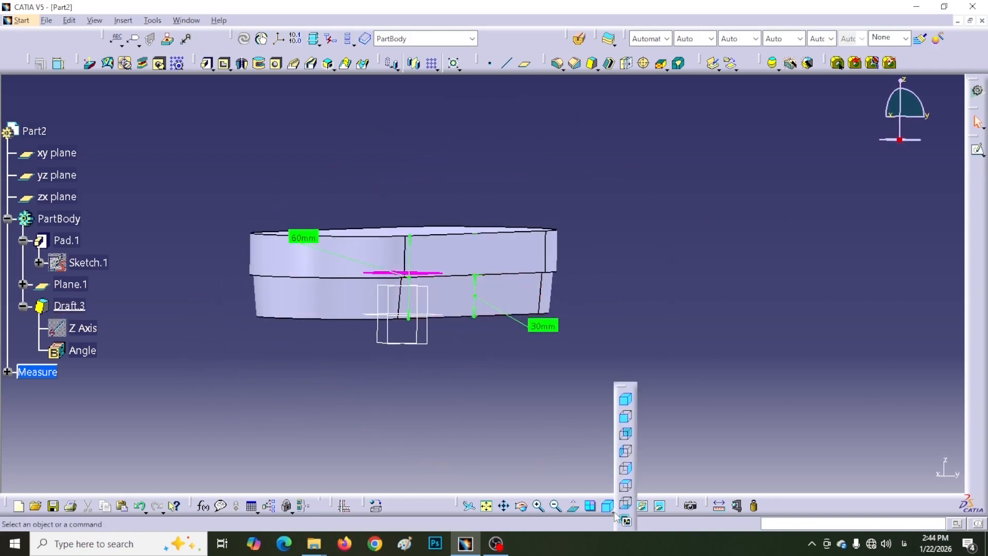
left_click(626, 469)
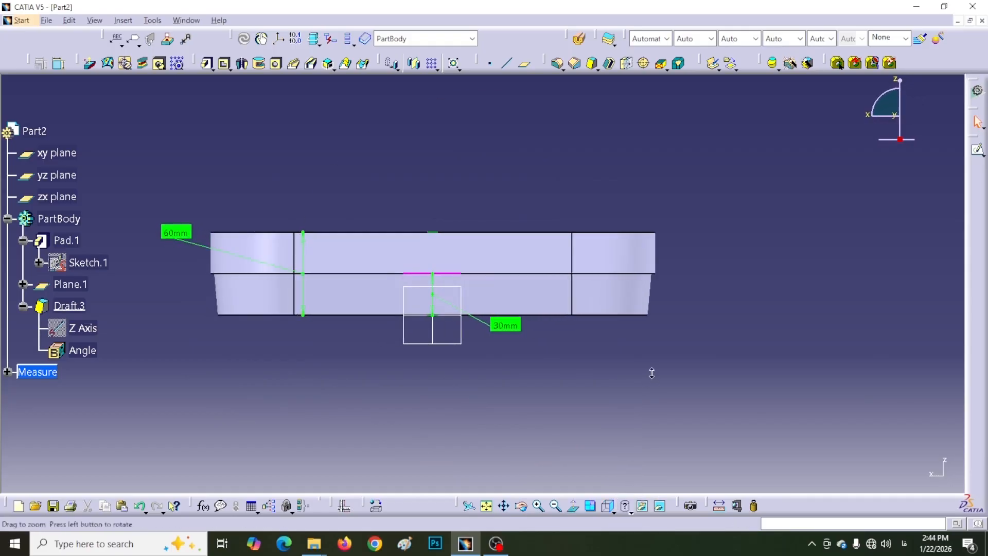
Examine the side walls of the reversed draft around the parting plane in standard side, end and isometric views
middle_click_drag(651, 372, 642, 311)
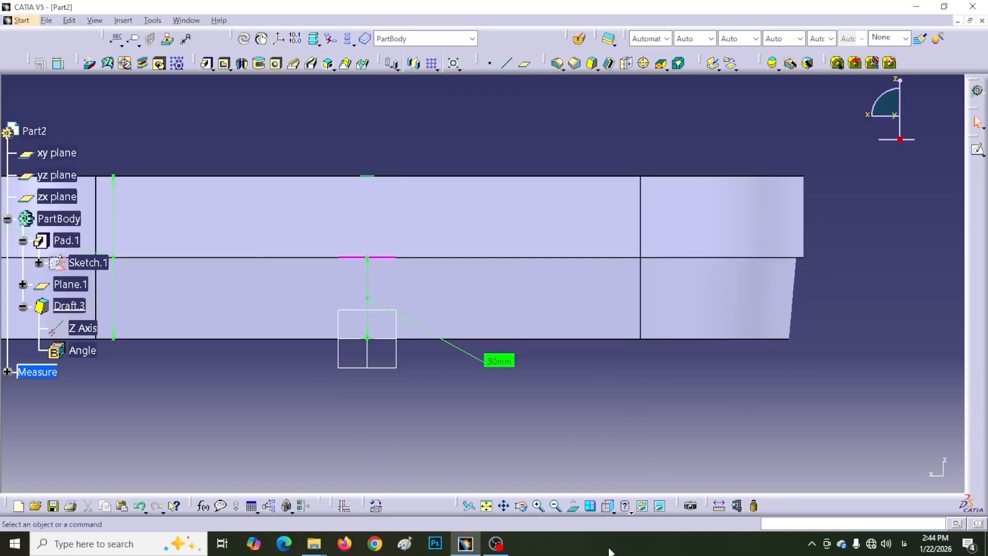
left_click(614, 511)
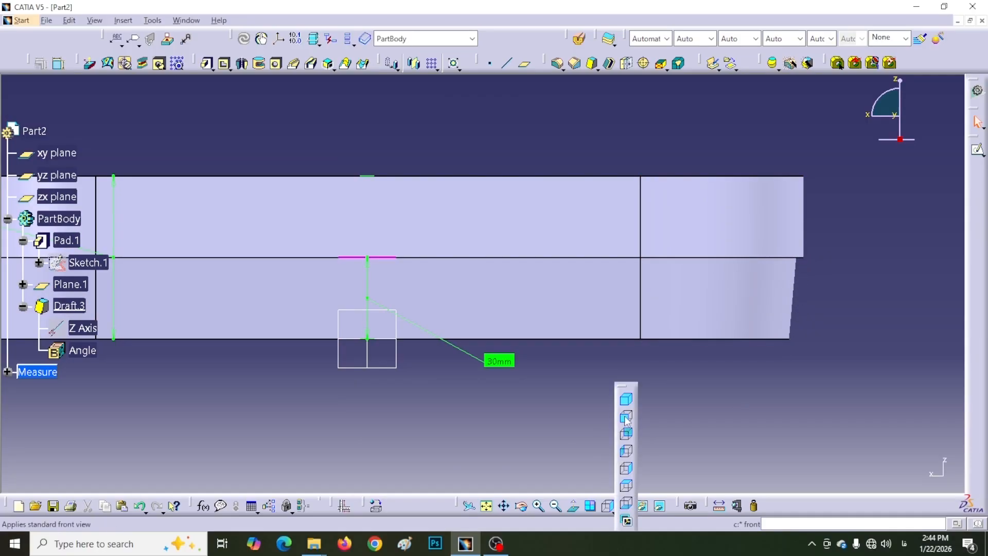
left_click(627, 431)
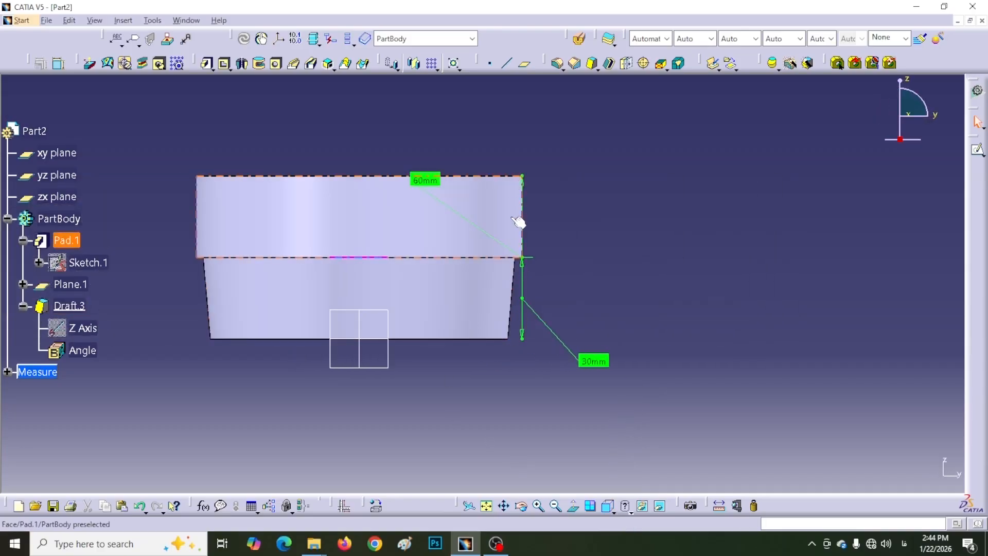
left_click(610, 509)
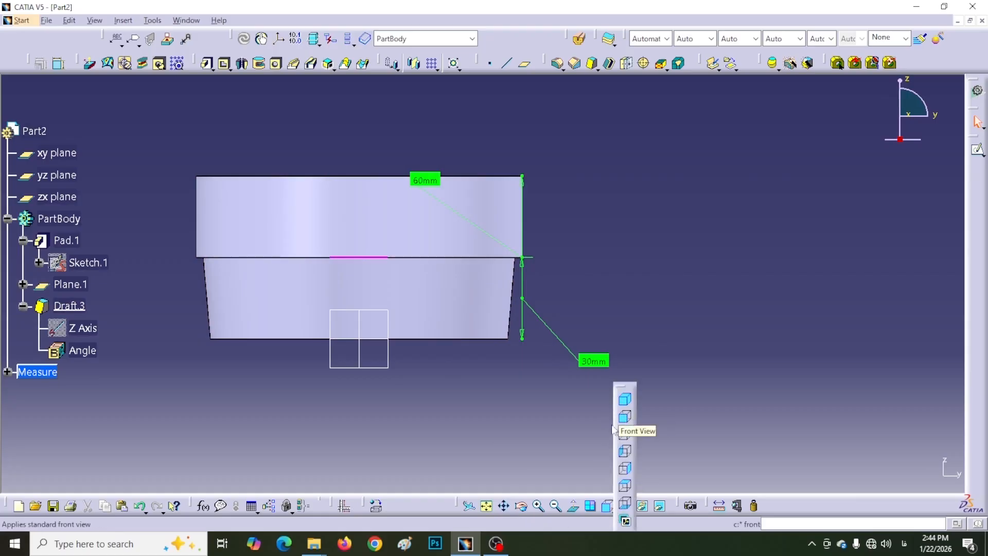
left_click(619, 444)
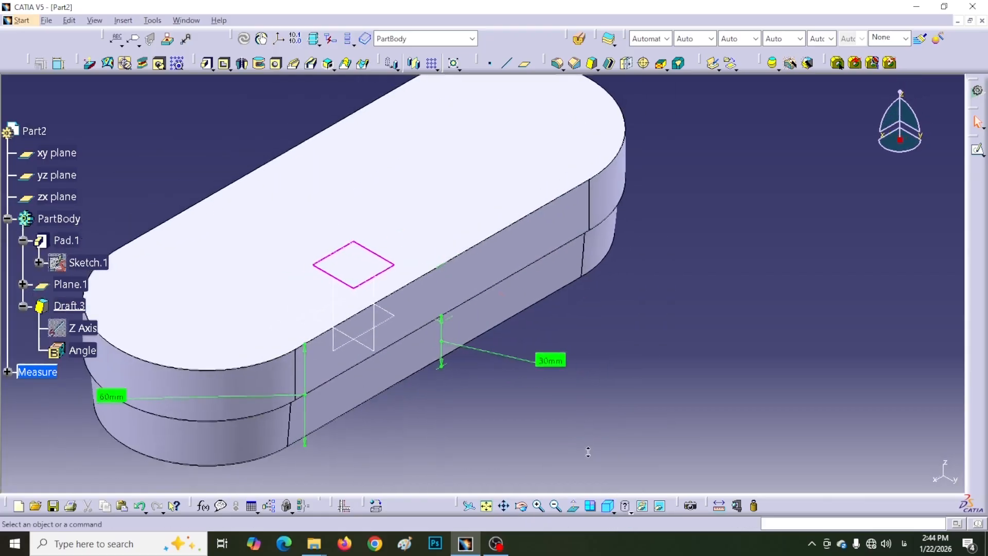
middle_click_drag(533, 428, 502, 440)
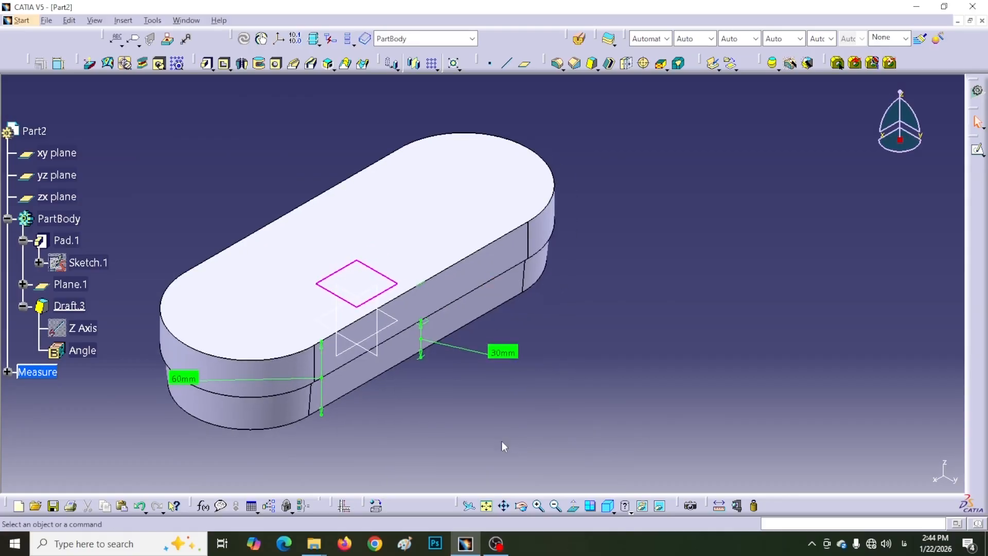
Delete Draft.3 from the part body together with its aggregated elements
left_click(73, 306)
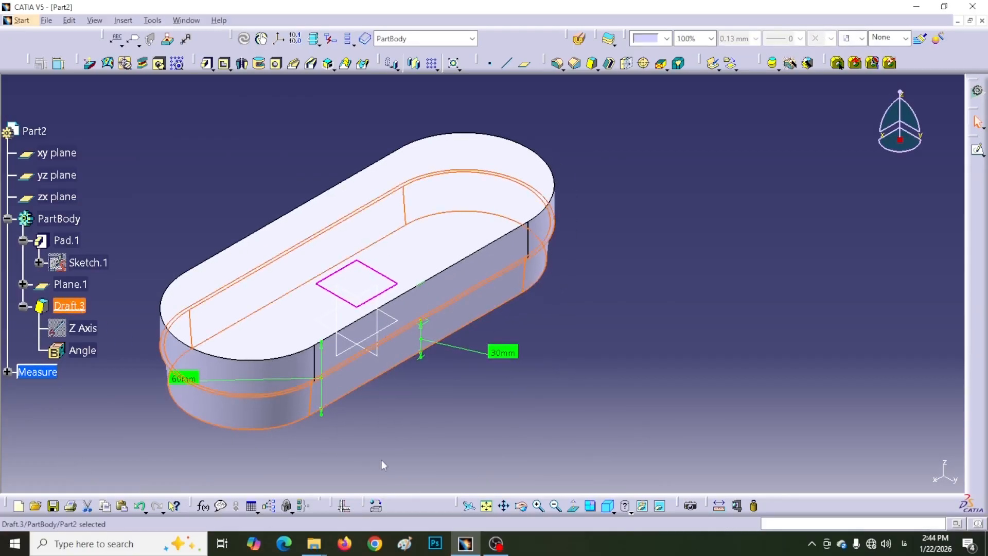
key("Delete")
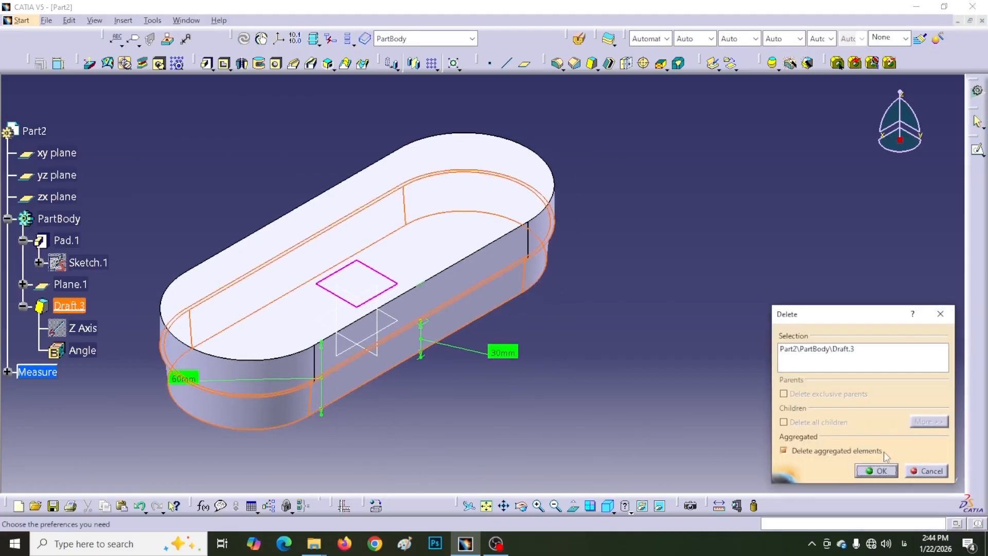
left_click(879, 472)
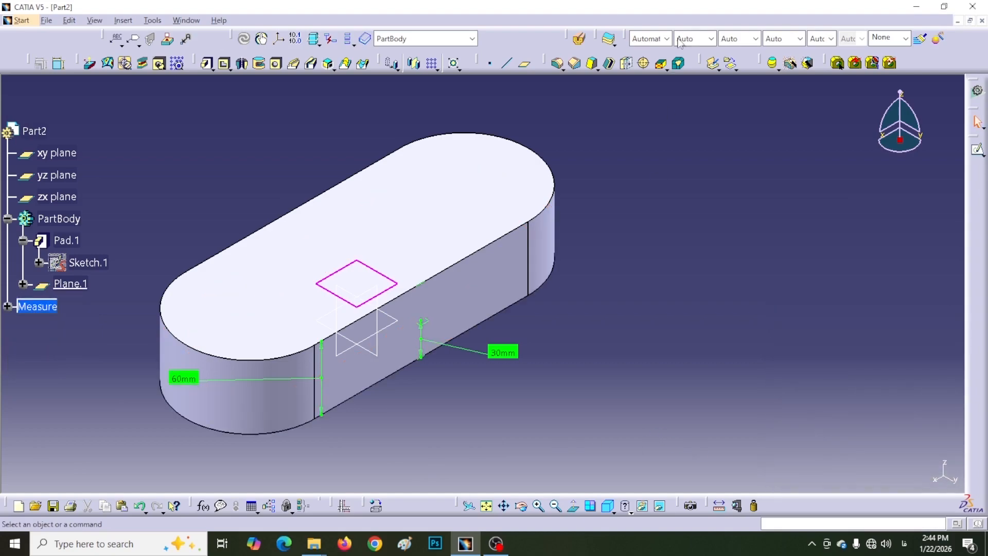
Start a 5° draft on the pad's side faces with its top face as the neutral element and the Z Axis as pulling direction
left_click(593, 64)
left_click_drag(688, 152, 701, 150)
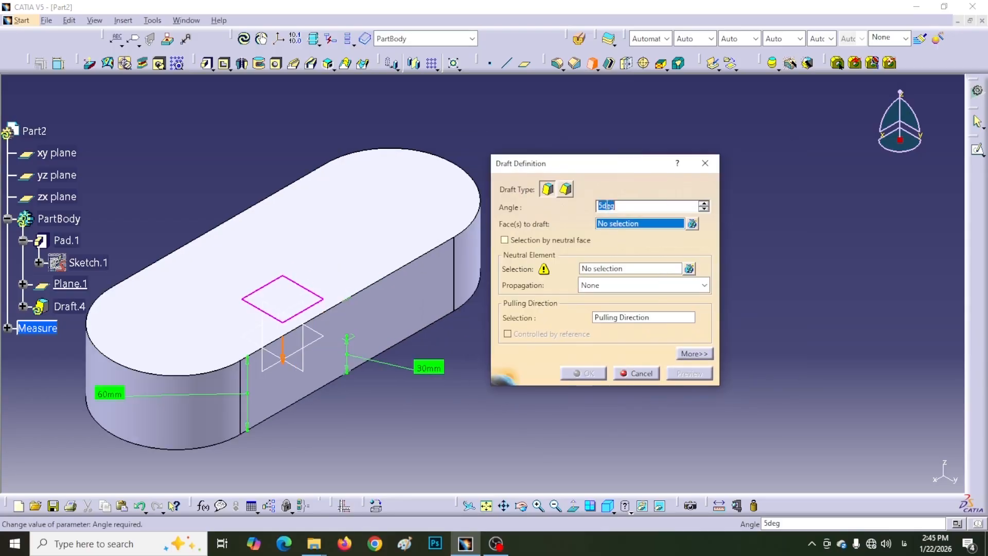
left_click(406, 295)
left_click(609, 269)
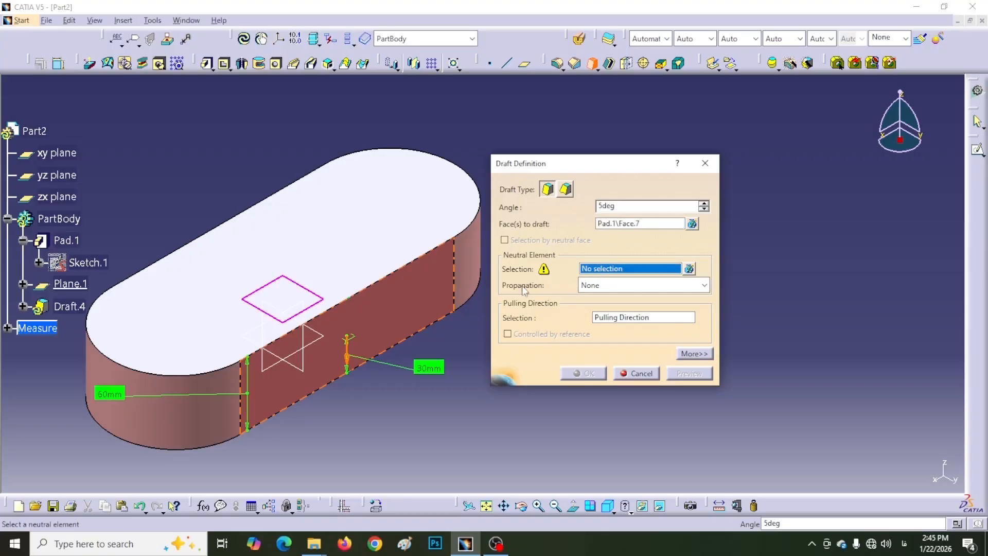
left_click(337, 251)
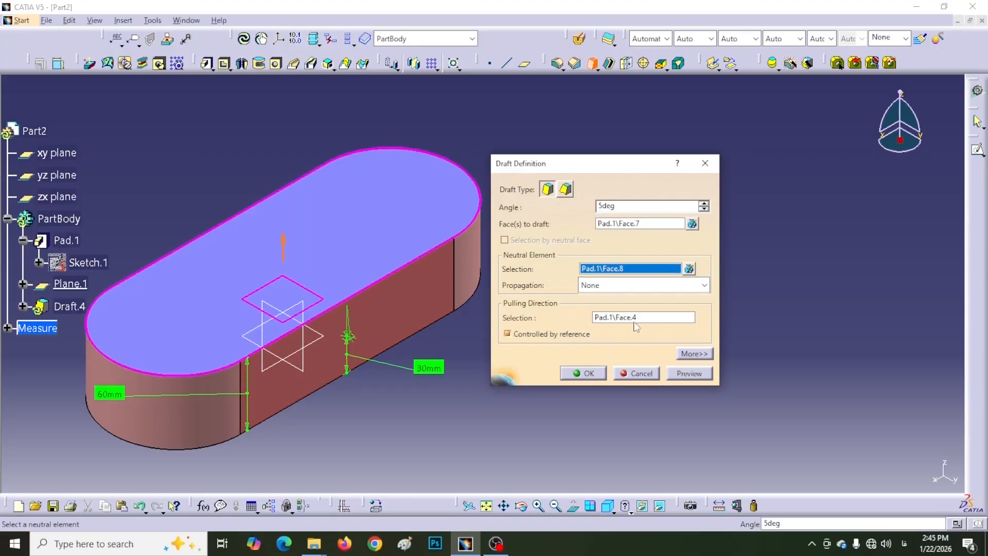
left_click(659, 320)
right_click(657, 319)
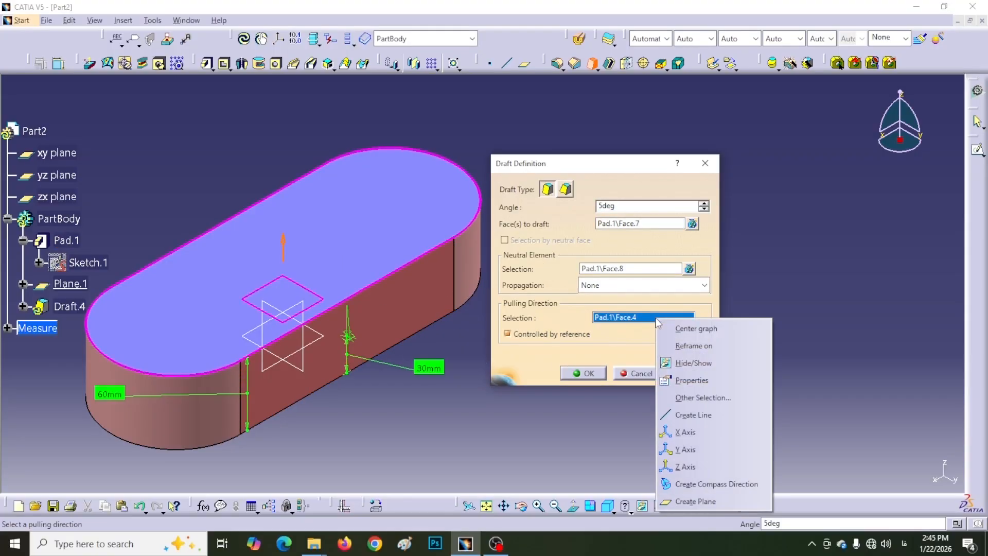
left_click(685, 467)
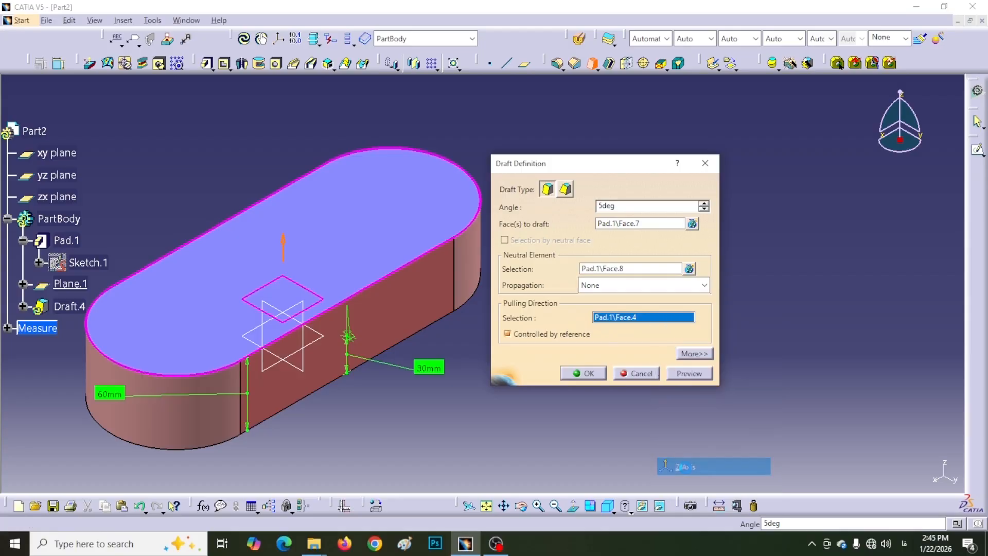
Enable Parting = Neutral, replace the neutral element with Plane.1, and create the draft
left_click(697, 354)
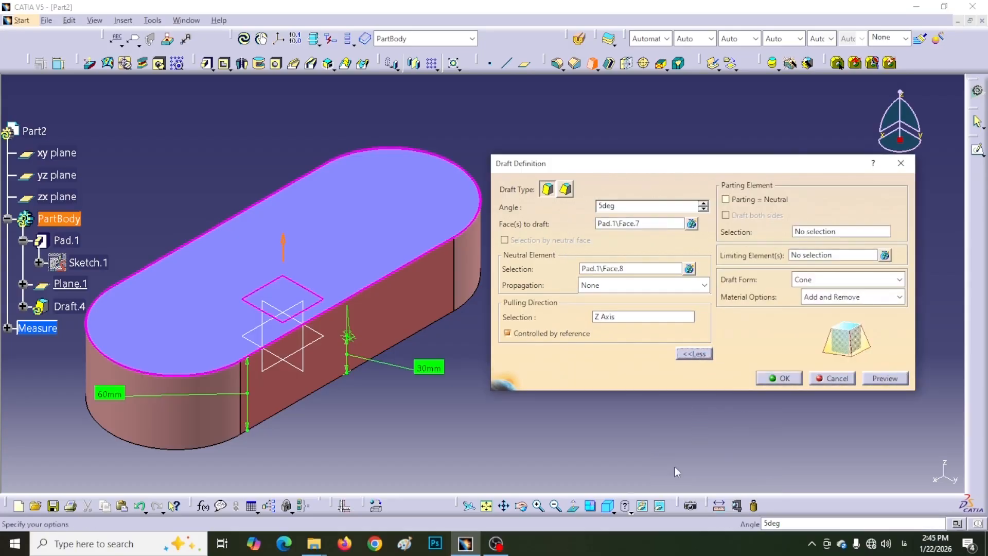
left_click(726, 199)
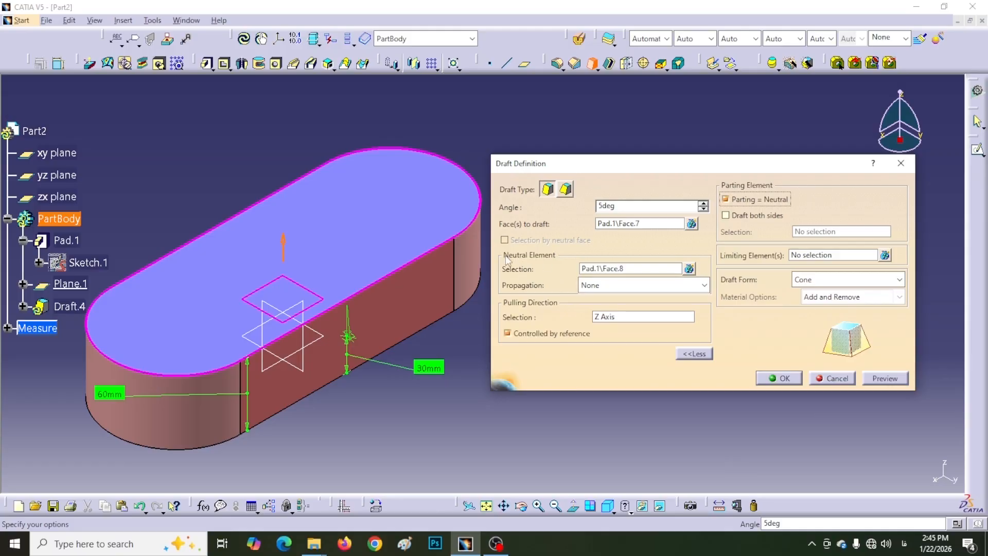
left_click(634, 269)
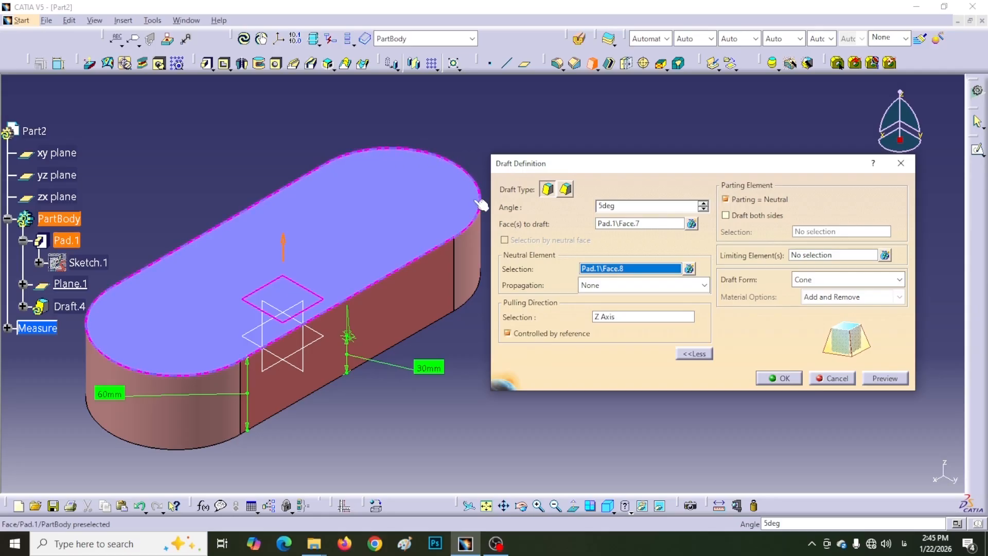
left_click(321, 305)
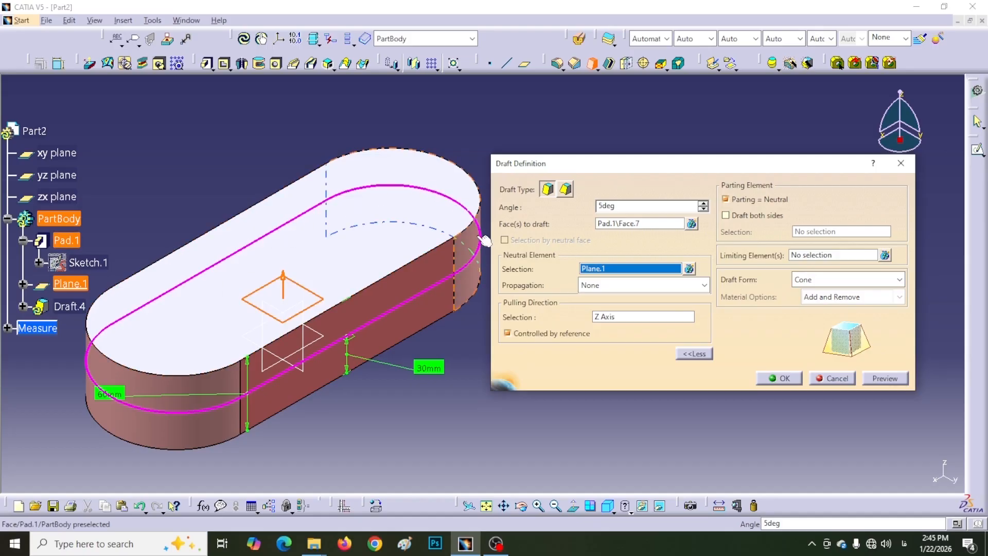
middle_click_drag(440, 449, 375, 418)
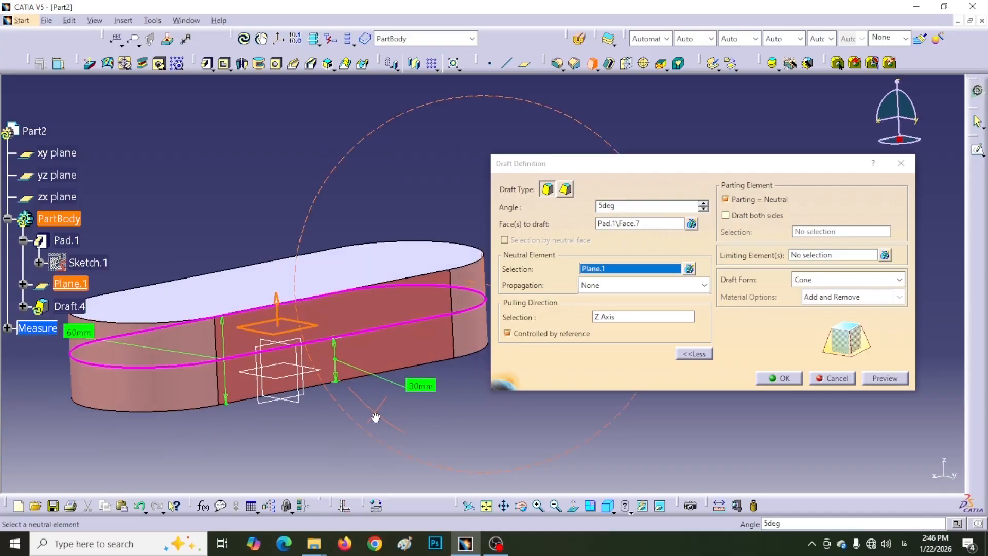
left_click(785, 379)
Examine the side walls above and below Plane.1 in standard side and front views, from underneath and in isometric view
middle_click_drag(484, 414, 613, 389)
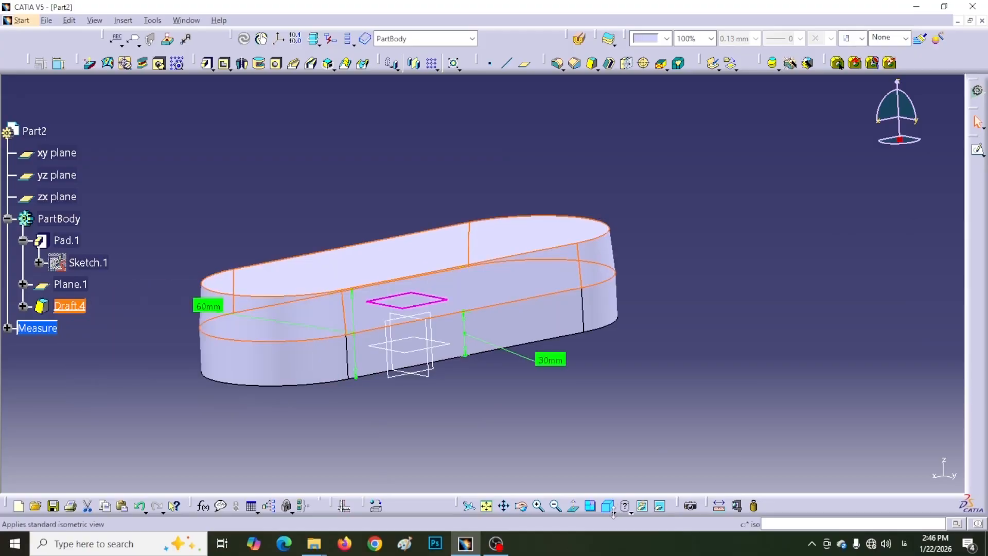
left_click(609, 506)
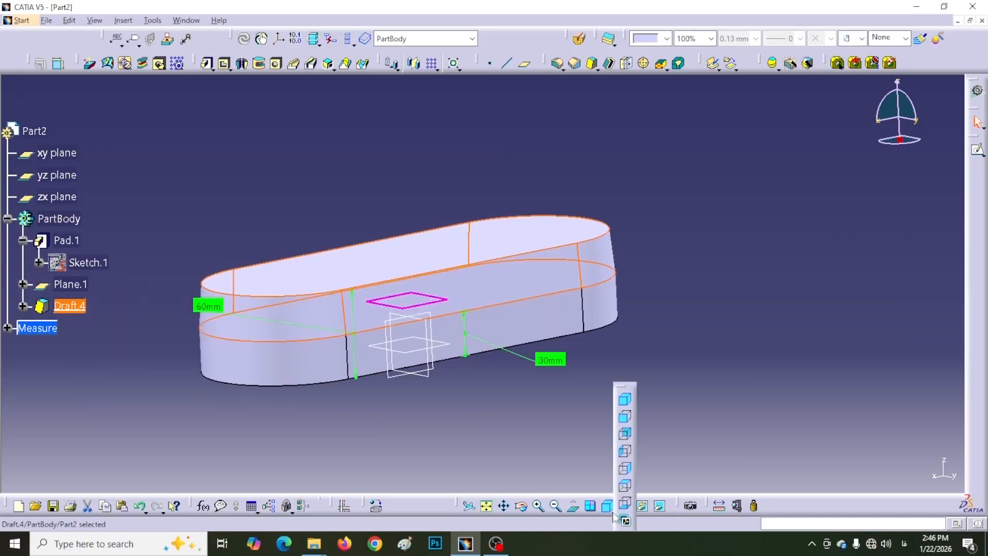
left_click(631, 471)
middle_click_drag(666, 395, 659, 329)
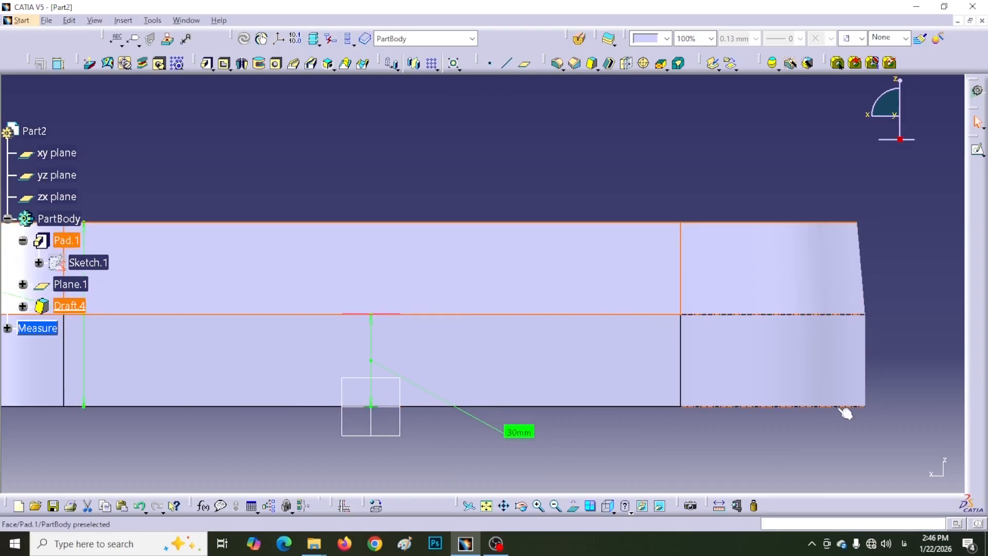
left_click(610, 509)
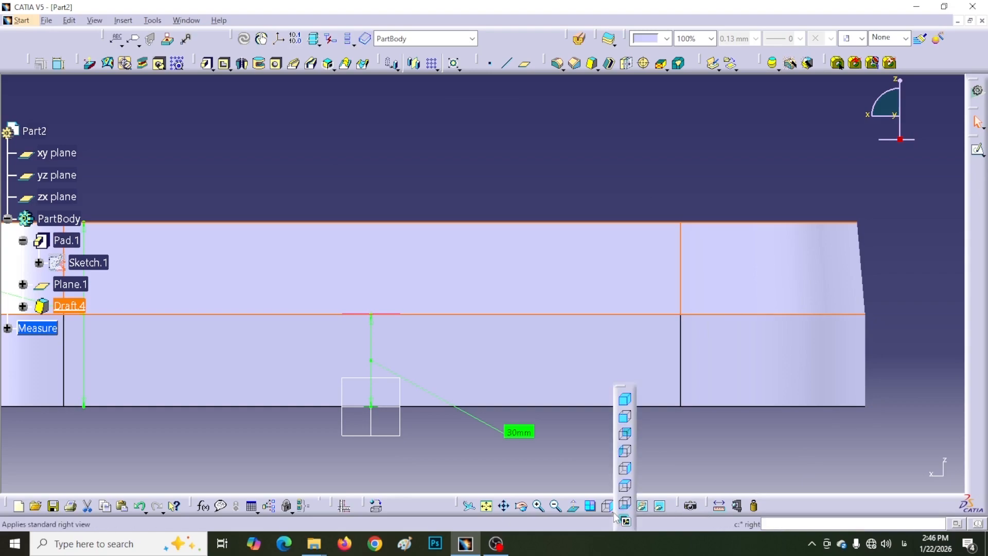
left_click(625, 421)
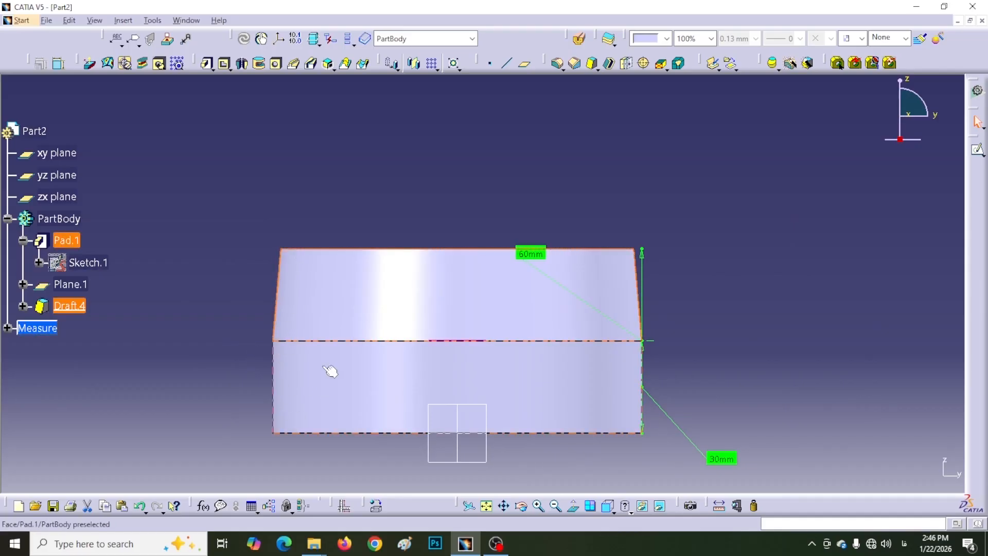
middle_click_drag(346, 369, 508, 286)
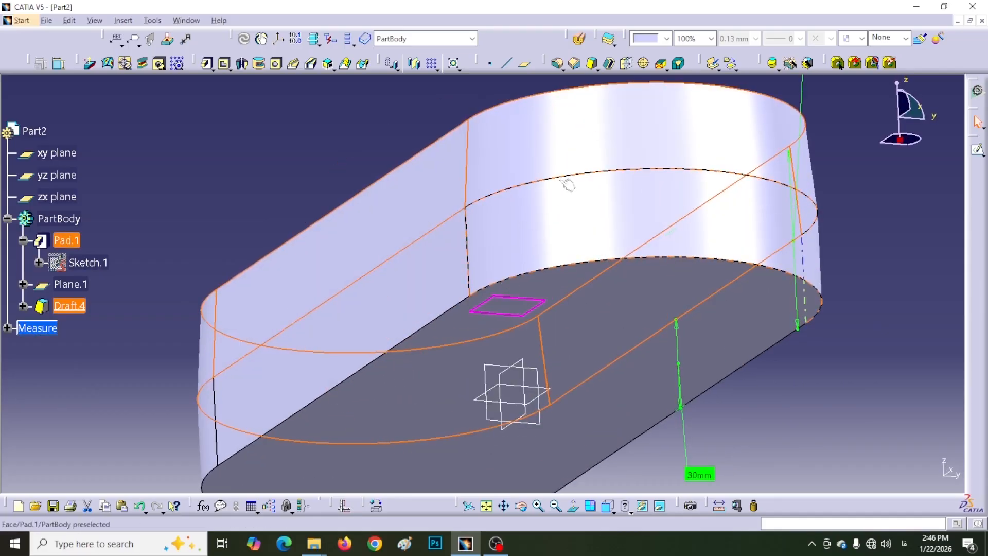
left_click(492, 188)
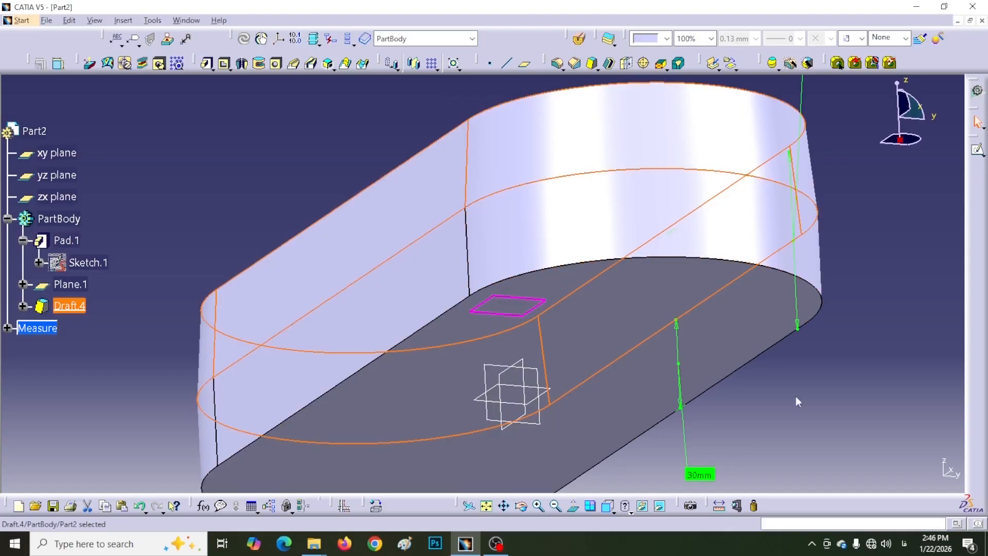
left_click(613, 511)
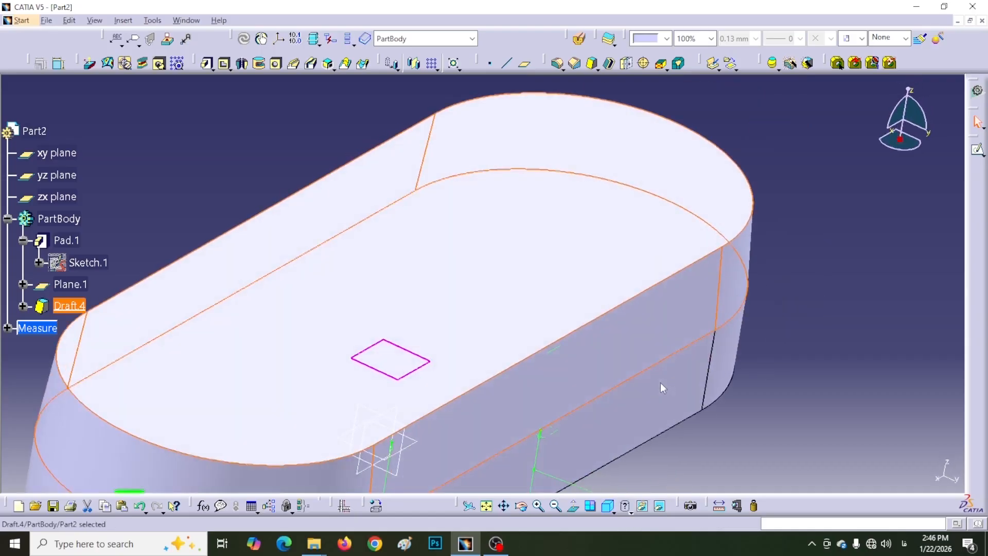
middle_click_drag(660, 383, 643, 460)
middle_click_drag(489, 460, 438, 427)
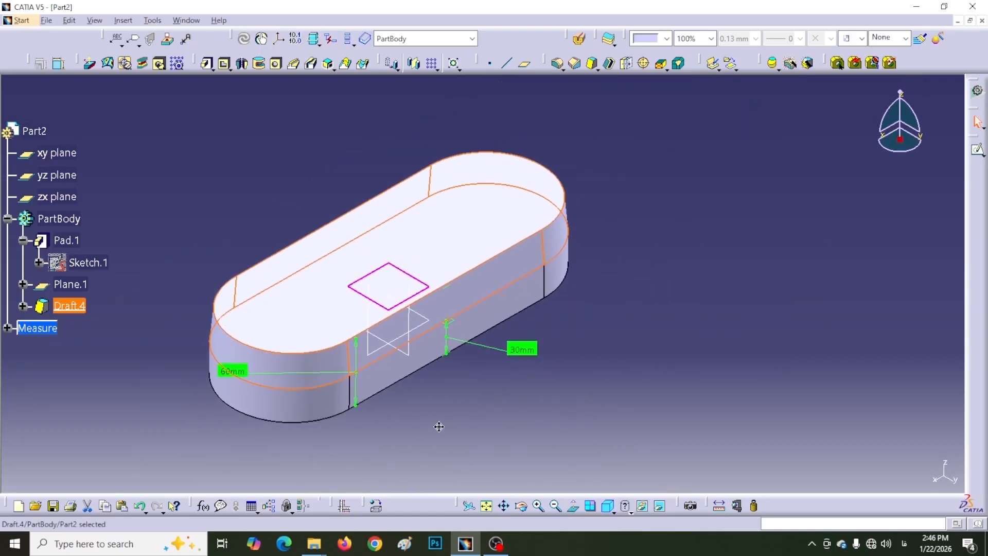
Edit Draft.4 to draft both sides of the parting plane and check the side walls in a standard side view
double_click(64, 305)
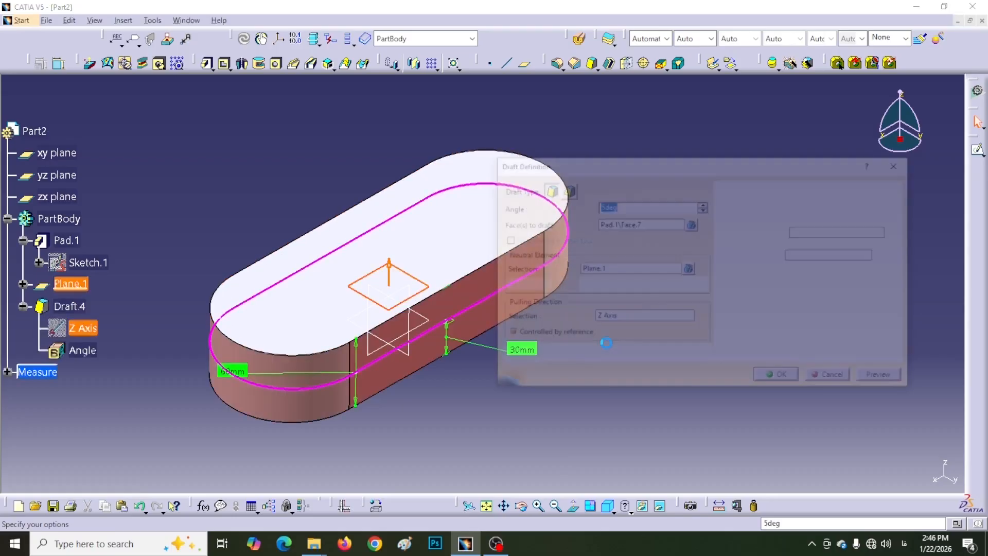
middle_click_drag(460, 422, 382, 428)
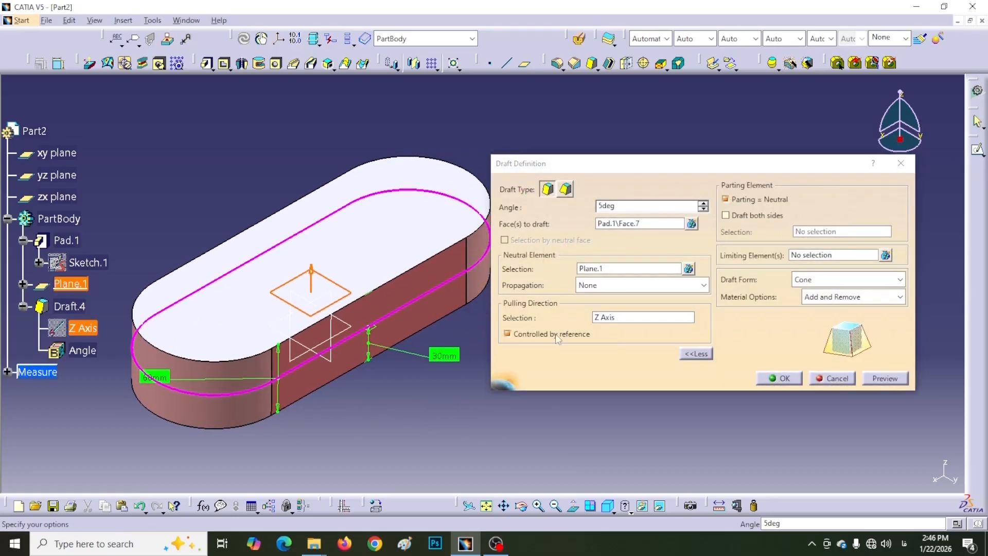
left_click_drag(694, 169, 683, 170)
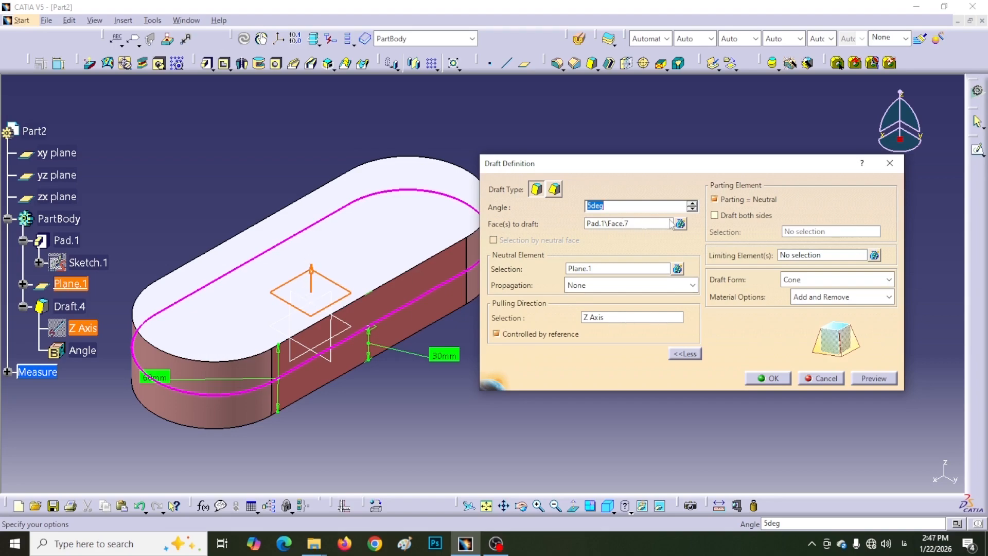
left_click(715, 216)
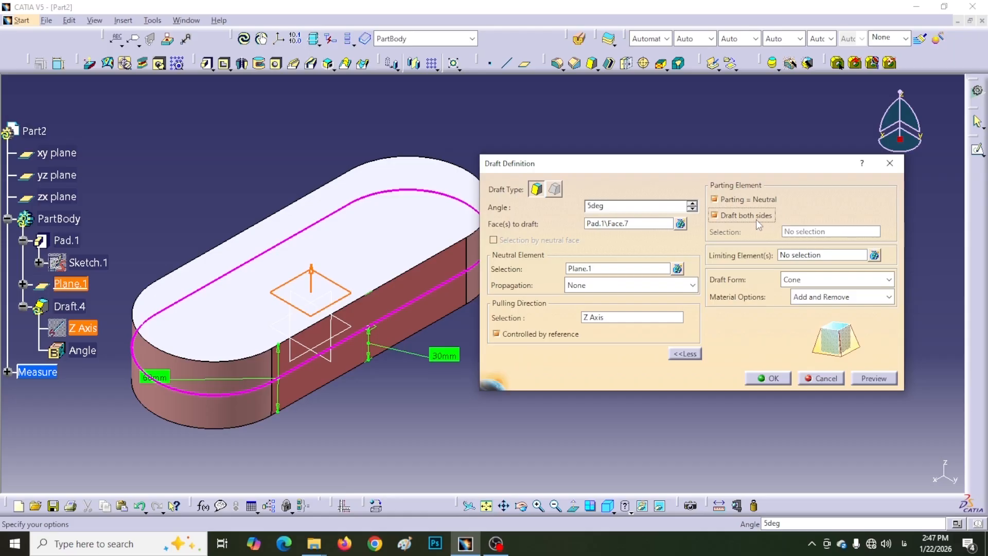
left_click(768, 378)
middle_click_drag(497, 407, 482, 330)
left_click(613, 511)
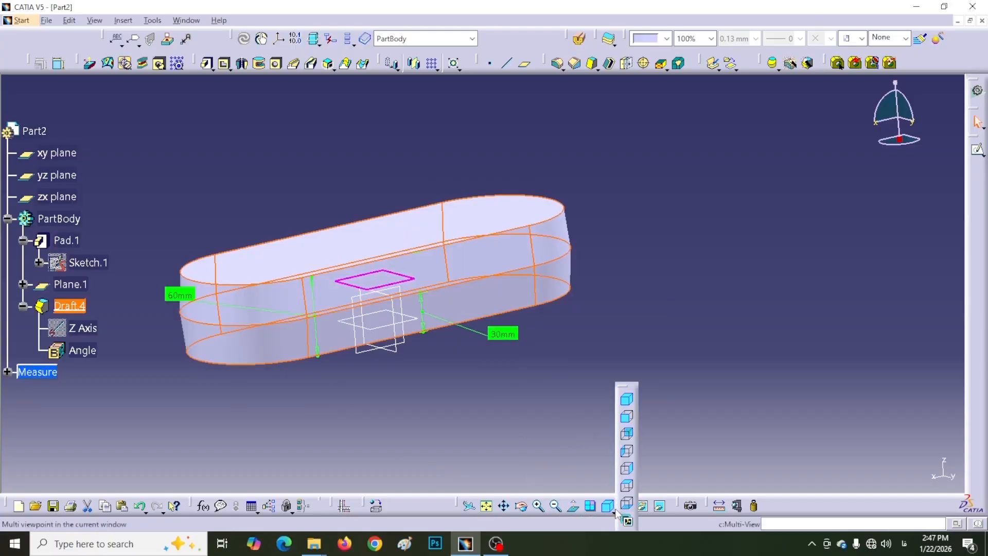
left_click(628, 470)
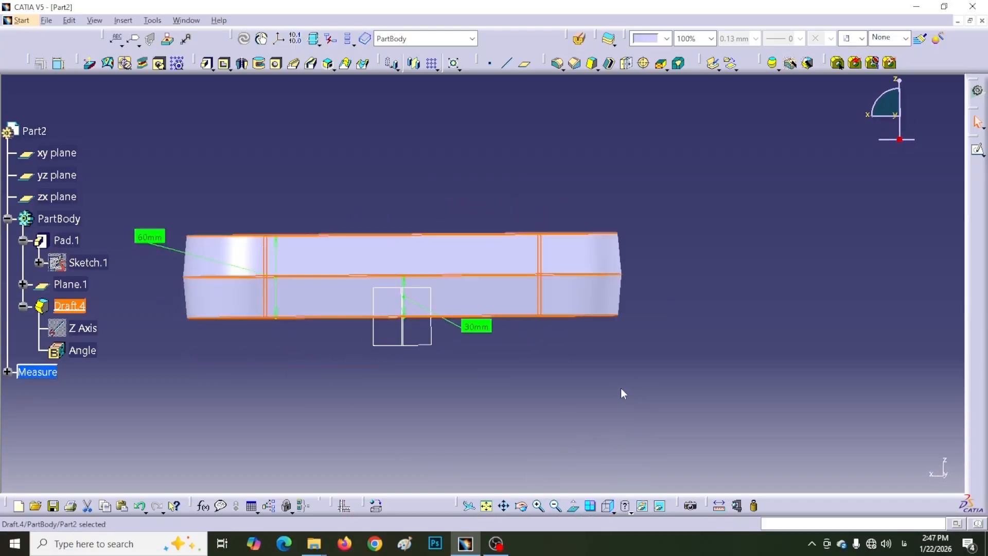
middle_click_drag(614, 366, 601, 326)
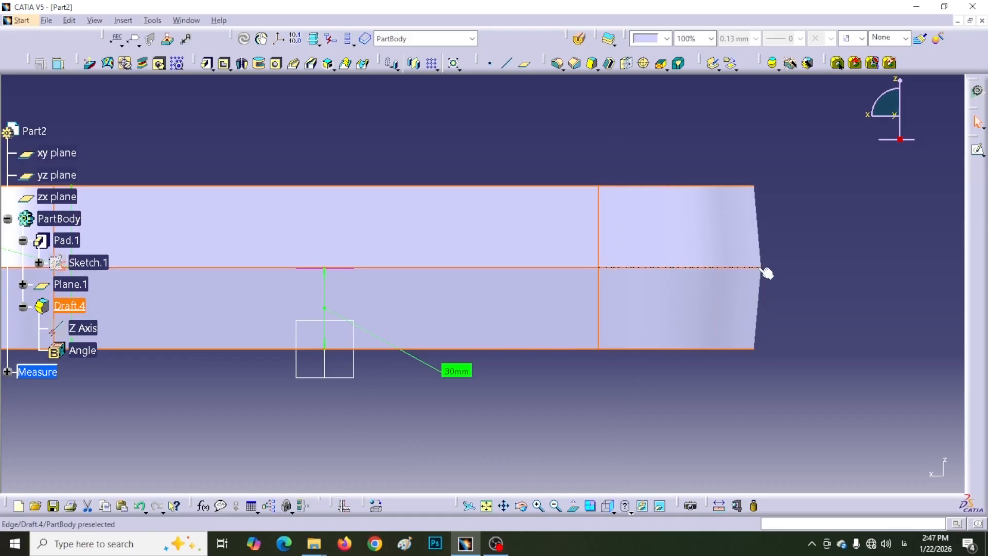
Examine the side walls drafted on both sides of the parting plane in another standard side view and a rotated view
left_click(761, 304)
left_click(612, 510)
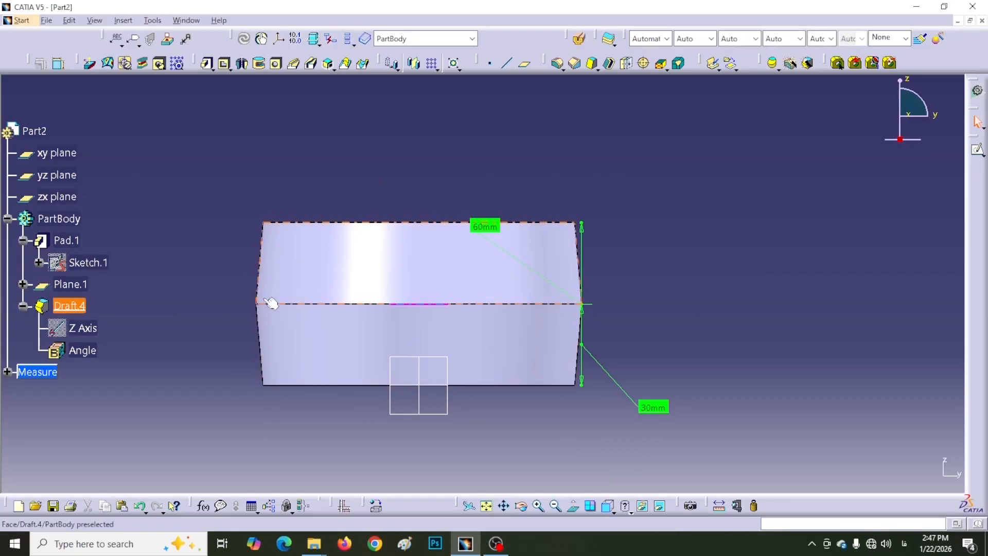
left_click(613, 511)
left_click(627, 406)
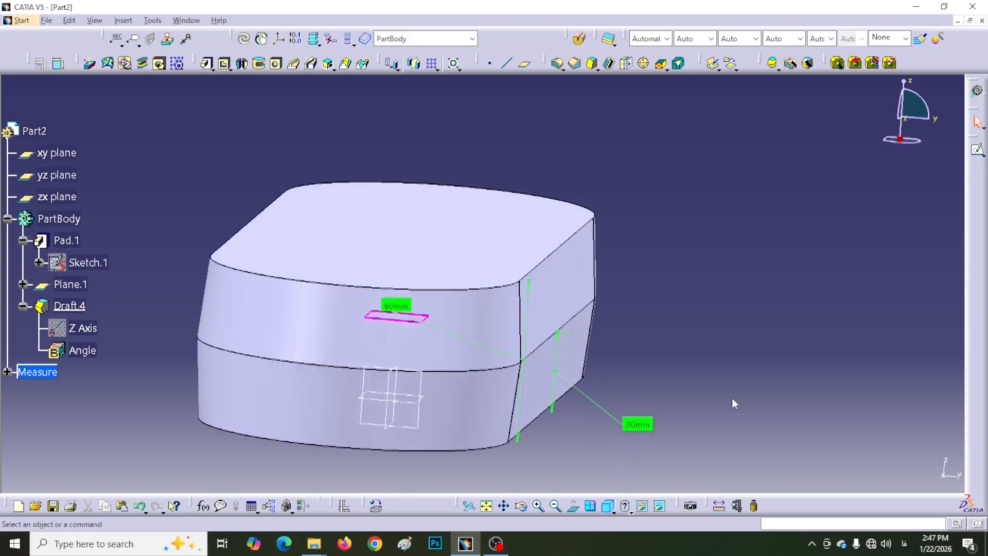
middle_click_drag(678, 382, 476, 403)
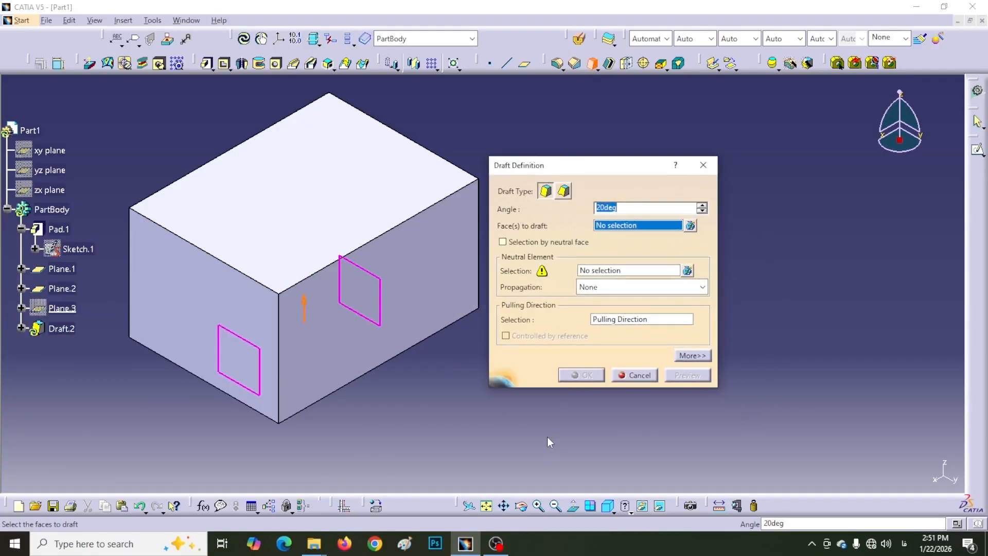
Define a 20° draft on the block's long side face facing the viewer, with the top face as neutral element, showing the extended draft options
left_click(693, 355)
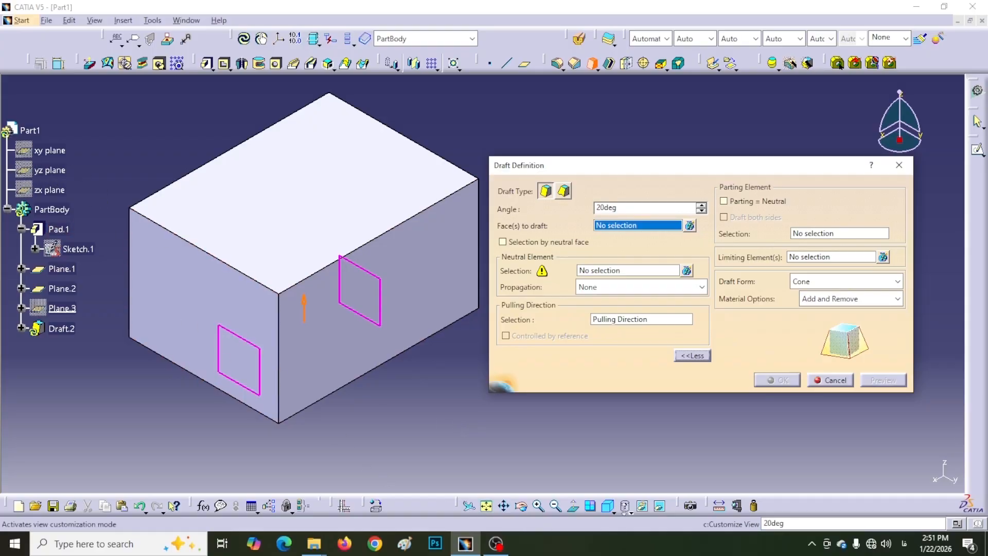
left_click(616, 519)
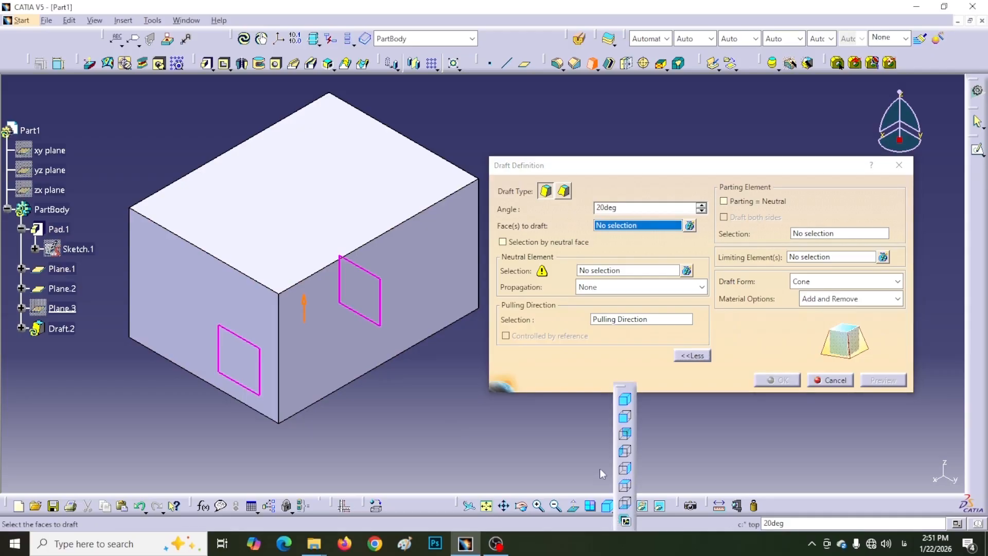
left_click(624, 469)
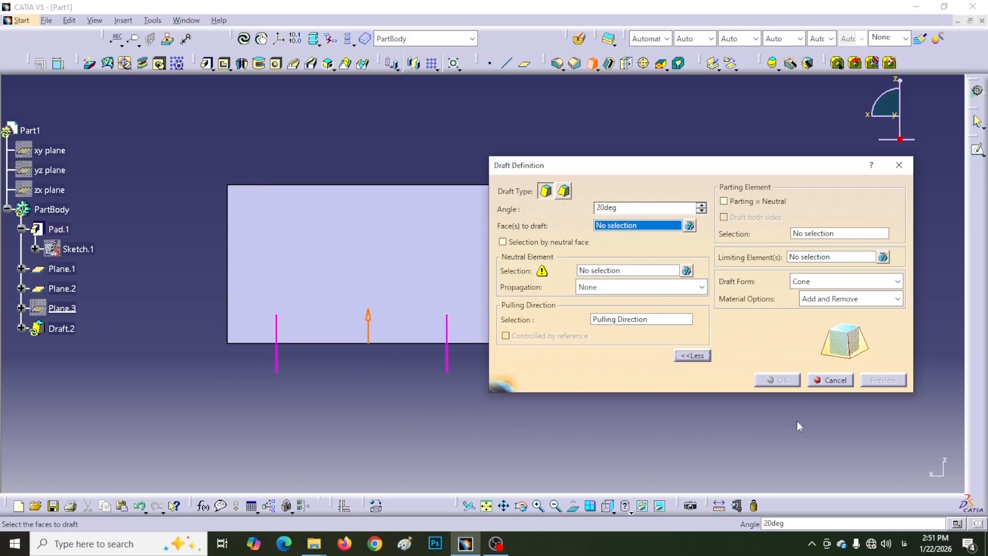
left_click(609, 507)
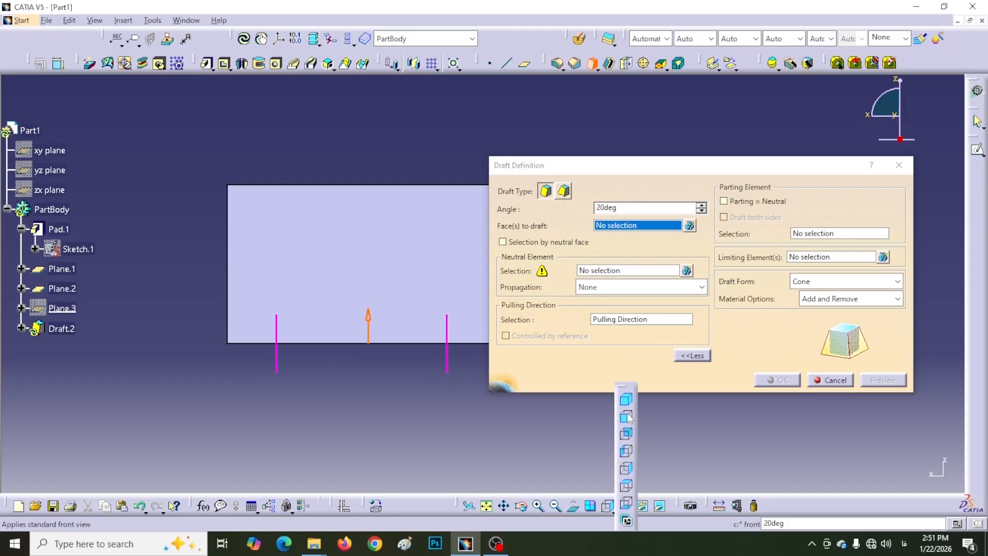
left_click(626, 399)
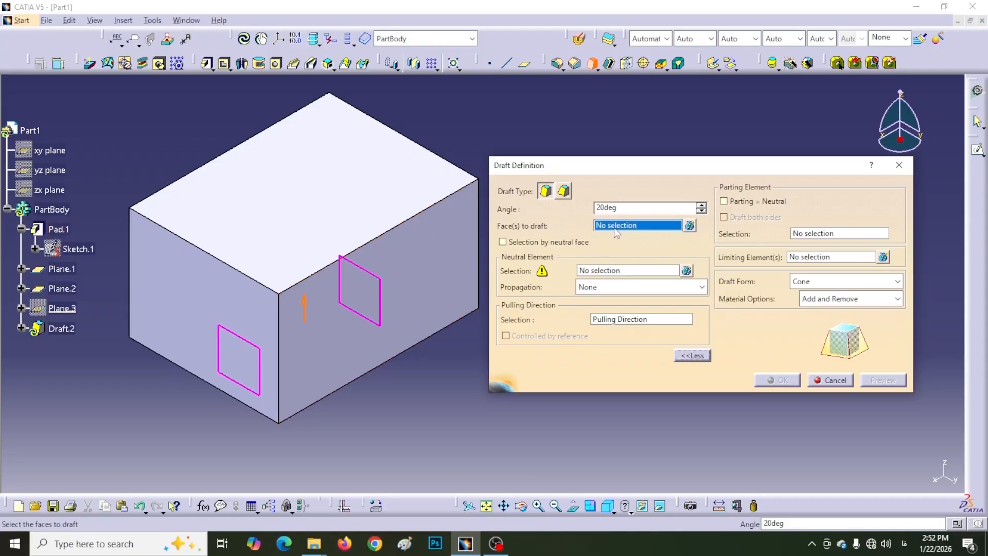
left_click(379, 296)
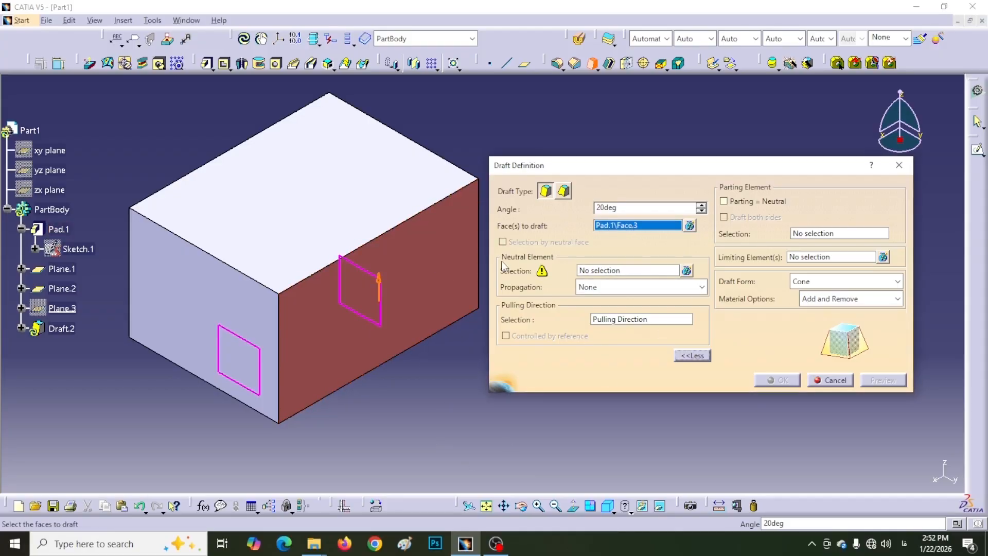
left_click(633, 271)
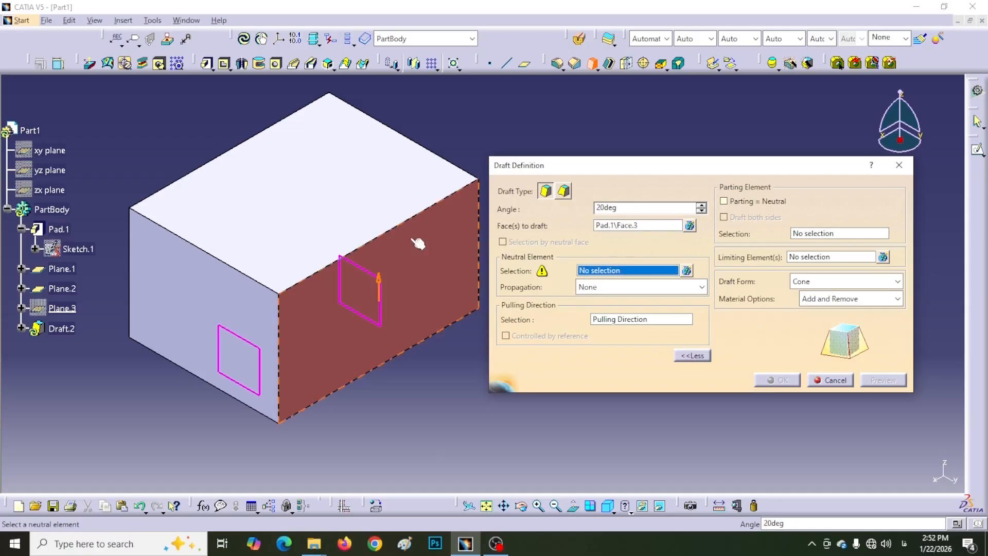
left_click(322, 201)
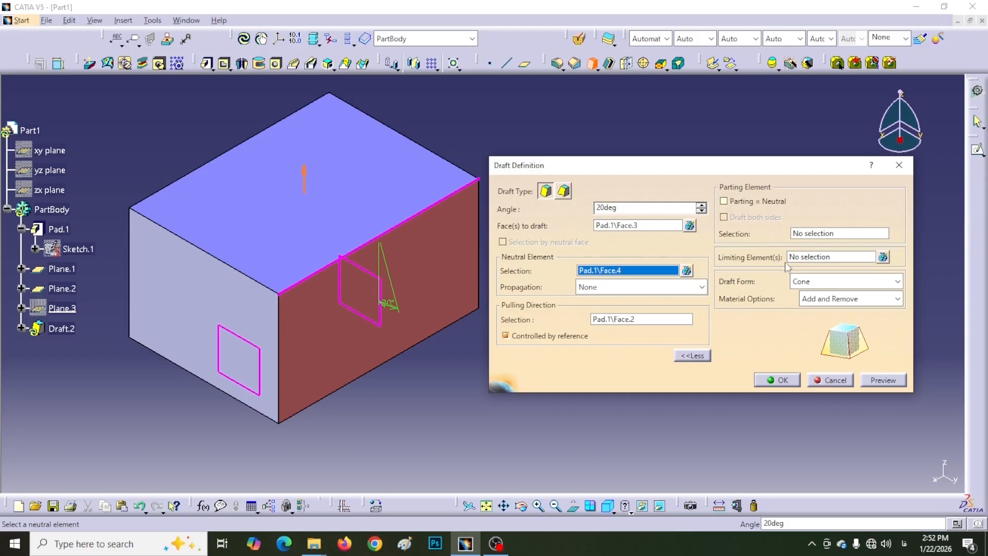
Set Plane.2 as the draft's limiting element and preview the draft
left_click(840, 260)
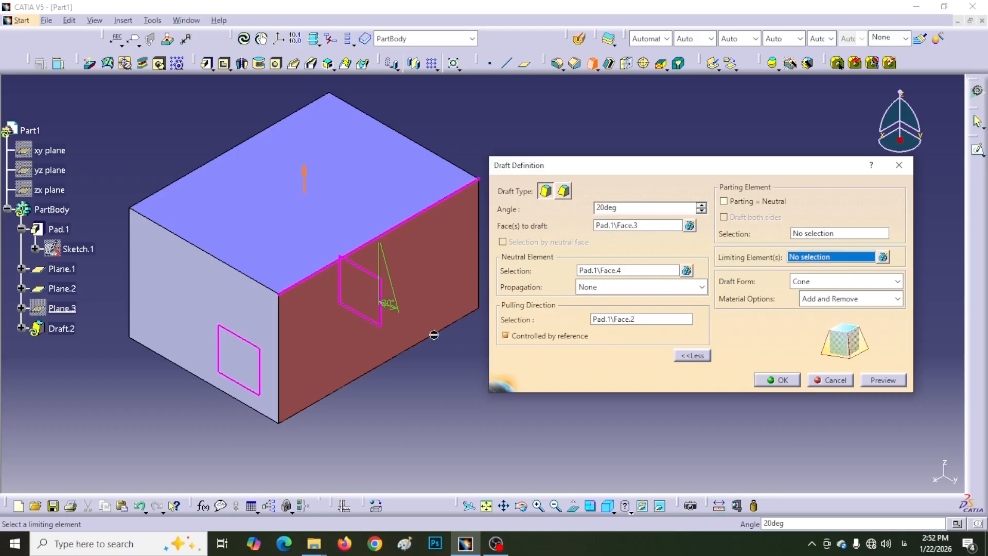
left_click(387, 320)
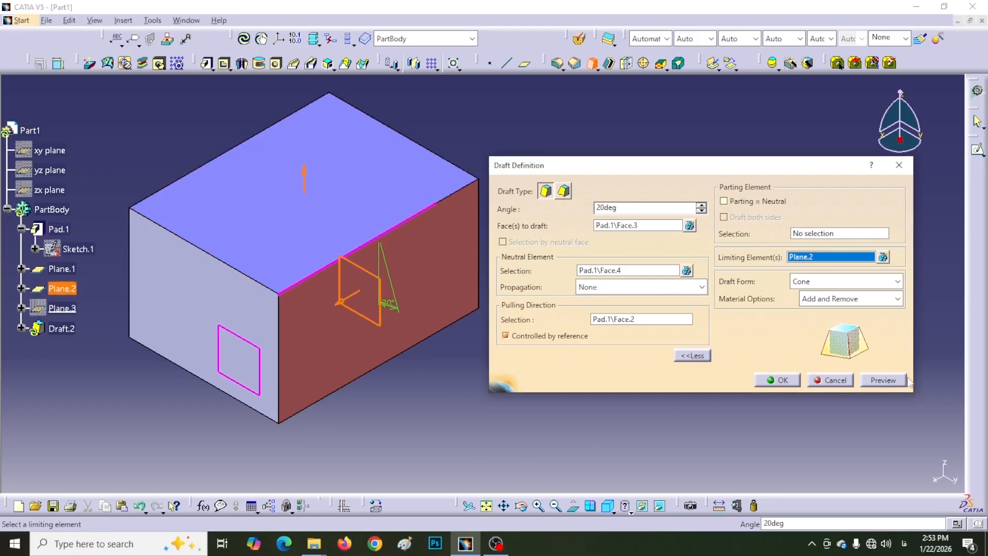
left_click(884, 381)
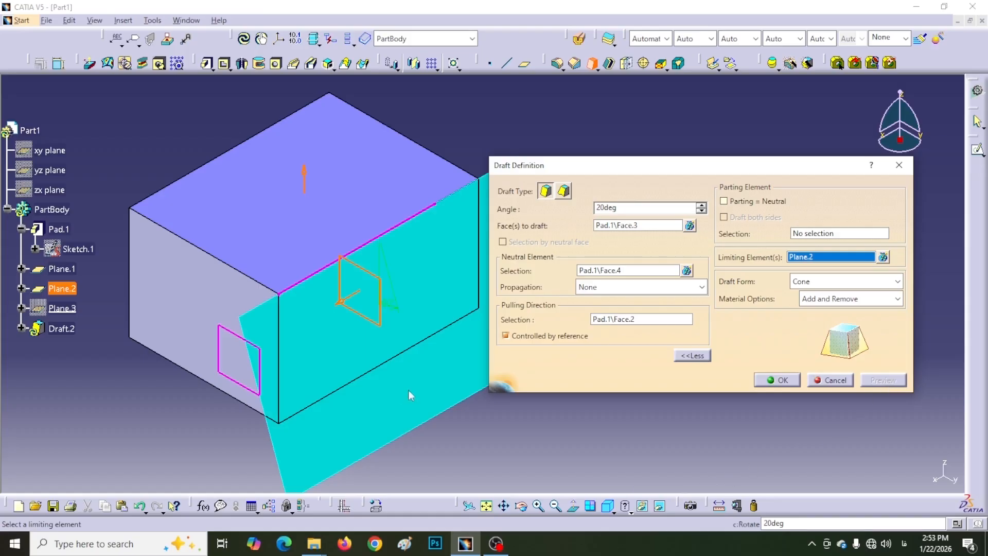
left_click_drag(687, 164, 738, 167)
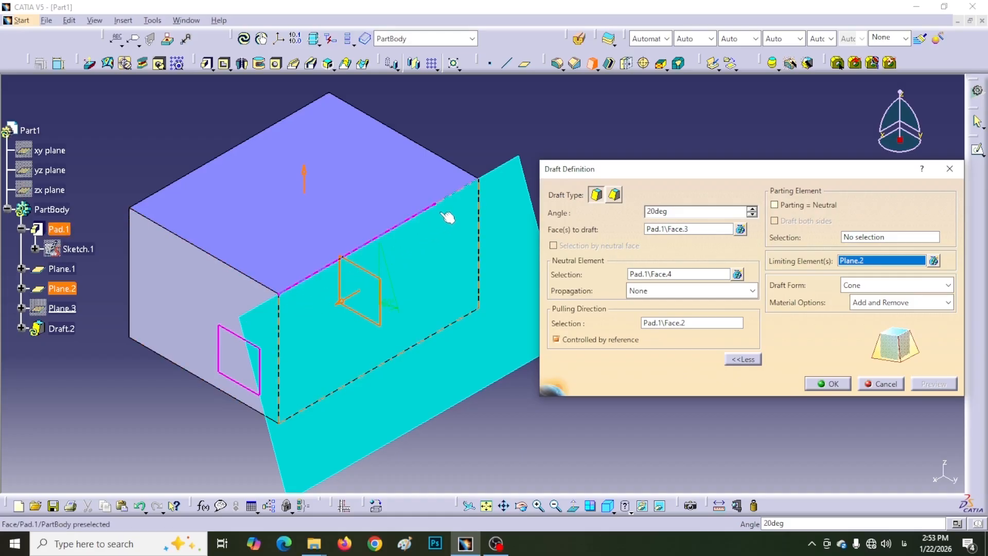
Check the limiting plane's direction arrow and the draft preview in standard side and isometric views
left_click(613, 509)
left_click(625, 468)
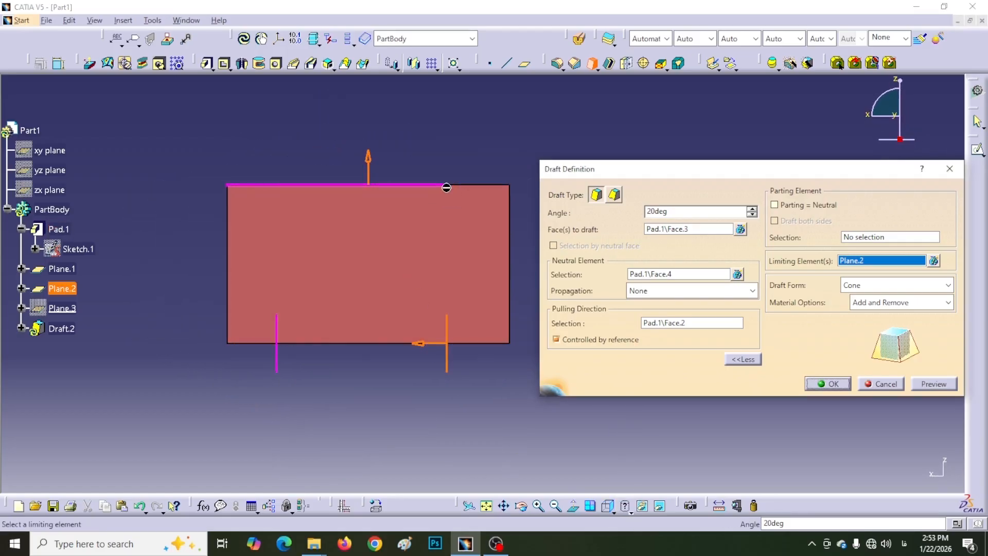
left_click(934, 383)
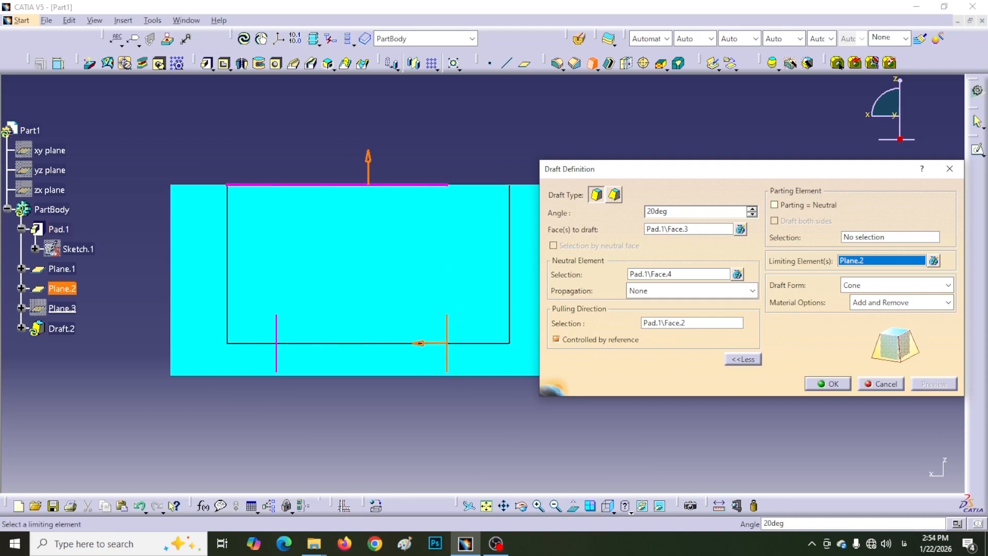
left_click(614, 512)
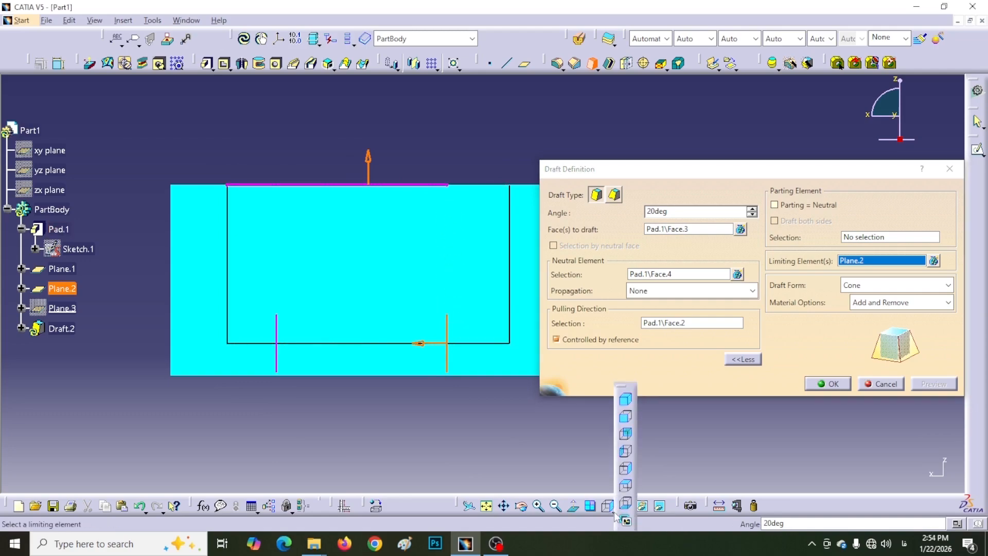
left_click(624, 401)
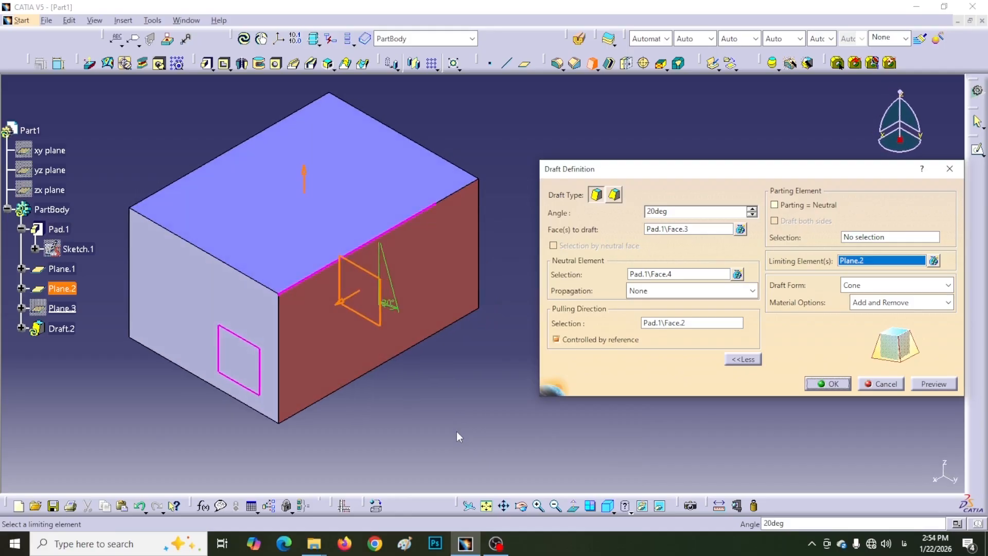
left_click(929, 384)
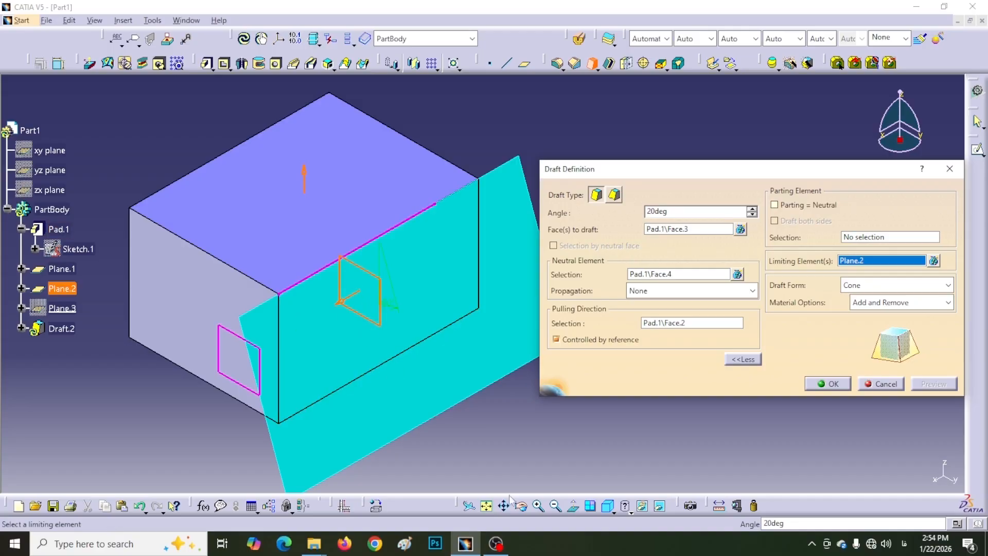
Reverse the limiting direction at Plane.2, preview the draft and create it
left_click(340, 303)
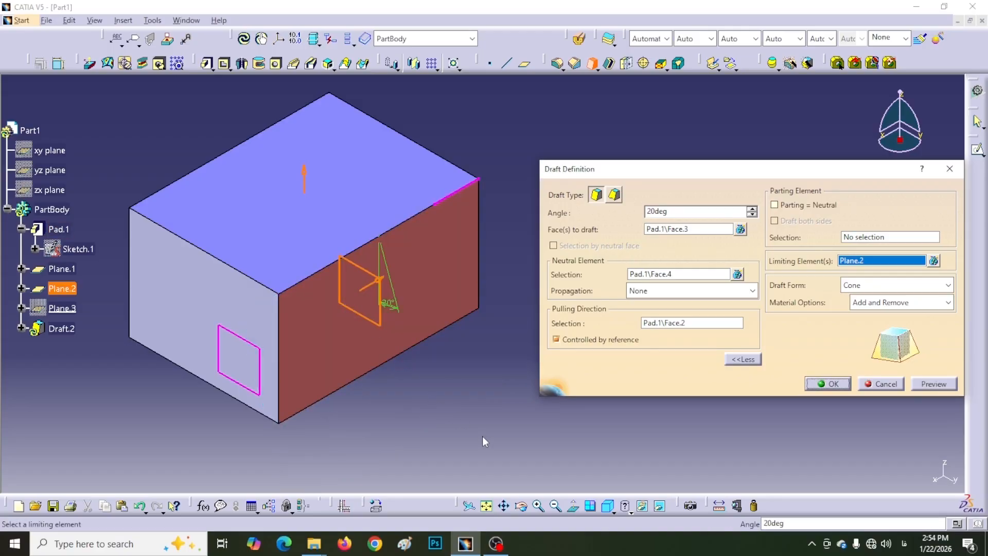
left_click(926, 390)
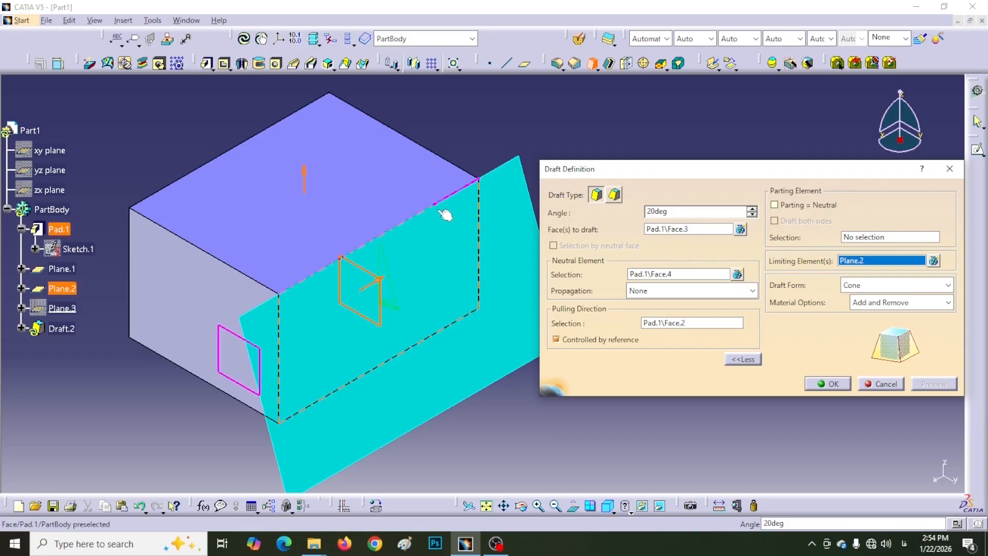
left_click(825, 385)
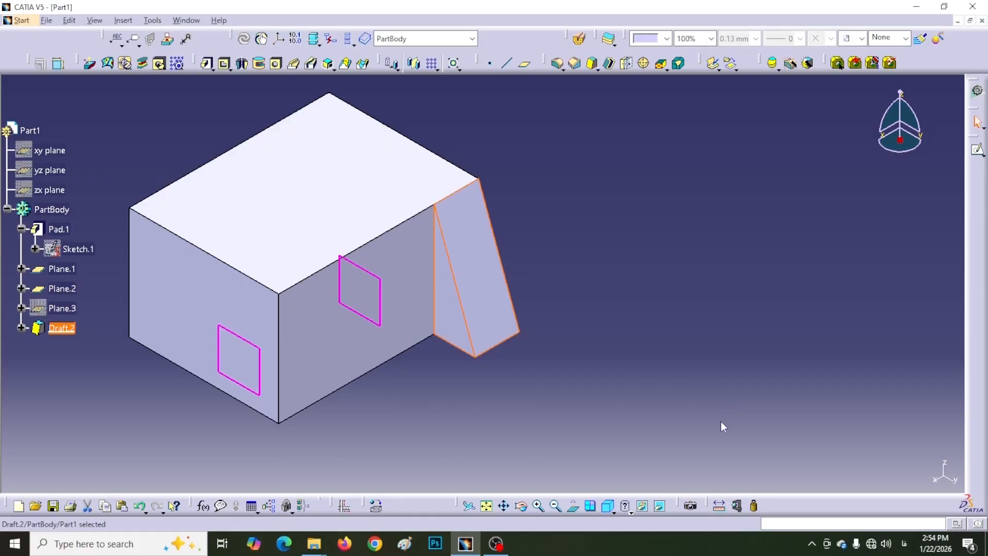
left_click(485, 392)
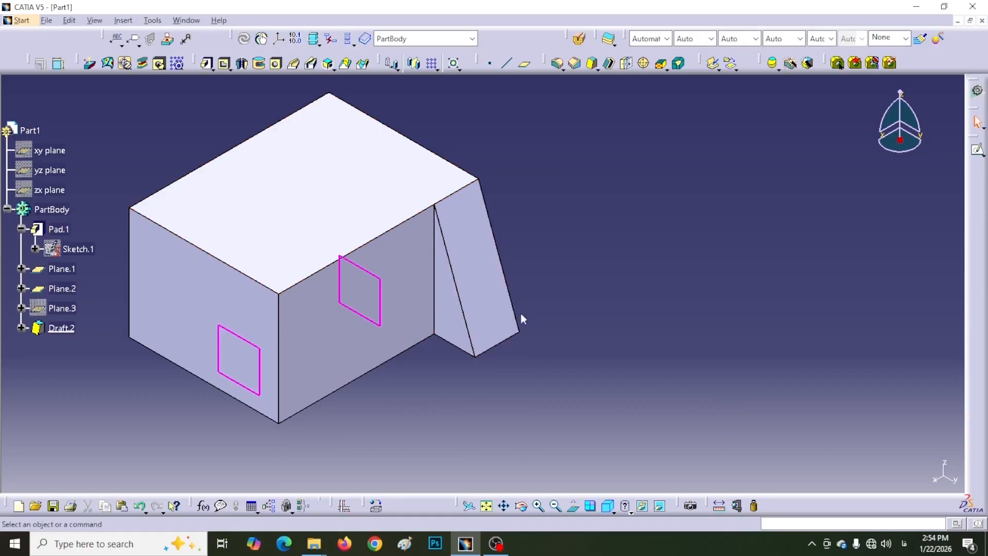
Examine the portion of the face drafted beyond Plane.2 in a standard side view, and return to the isometric view
left_click(614, 513)
left_click(622, 490)
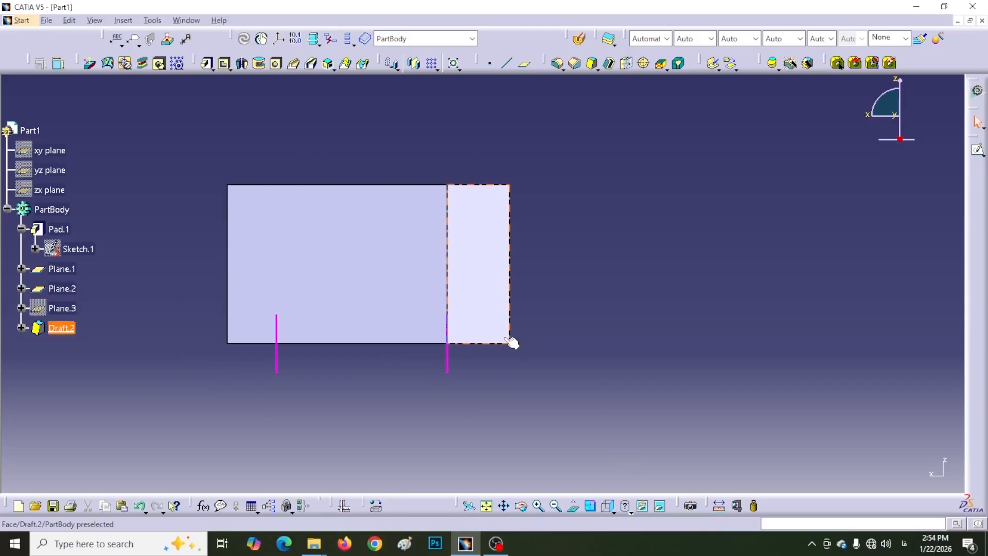
left_click(617, 507)
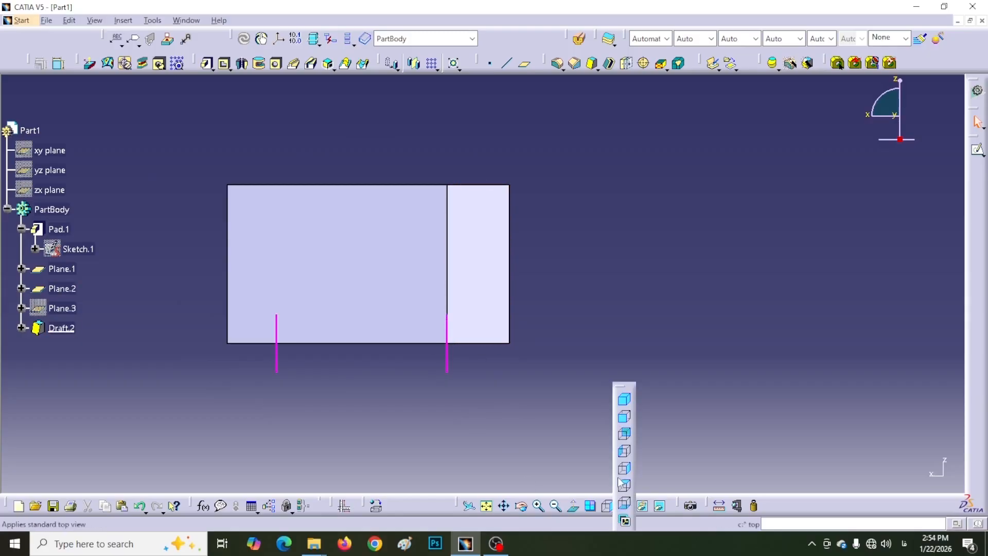
left_click(624, 400)
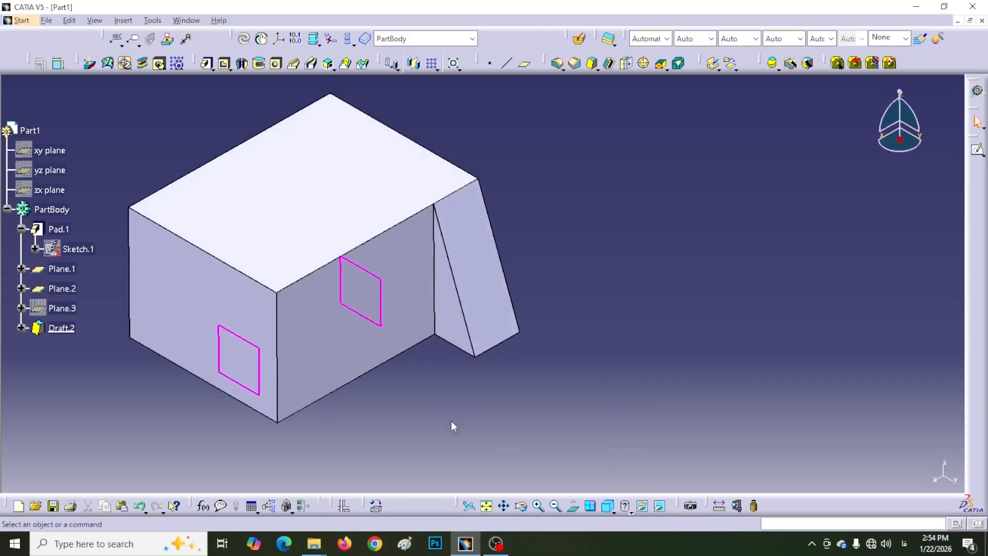
Edit Draft.2 and add Plane.1 as a second limiting element
double_click(61, 329)
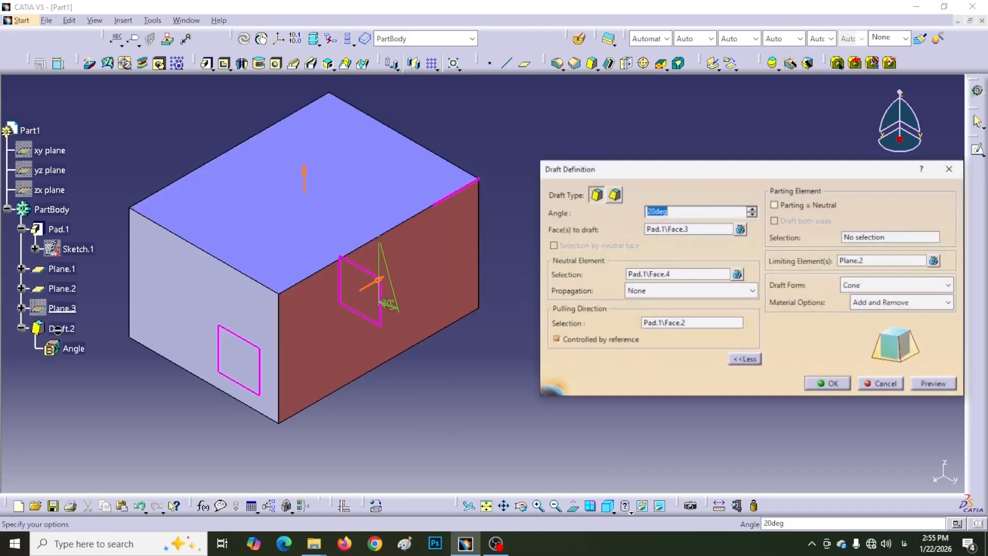
left_click(878, 263)
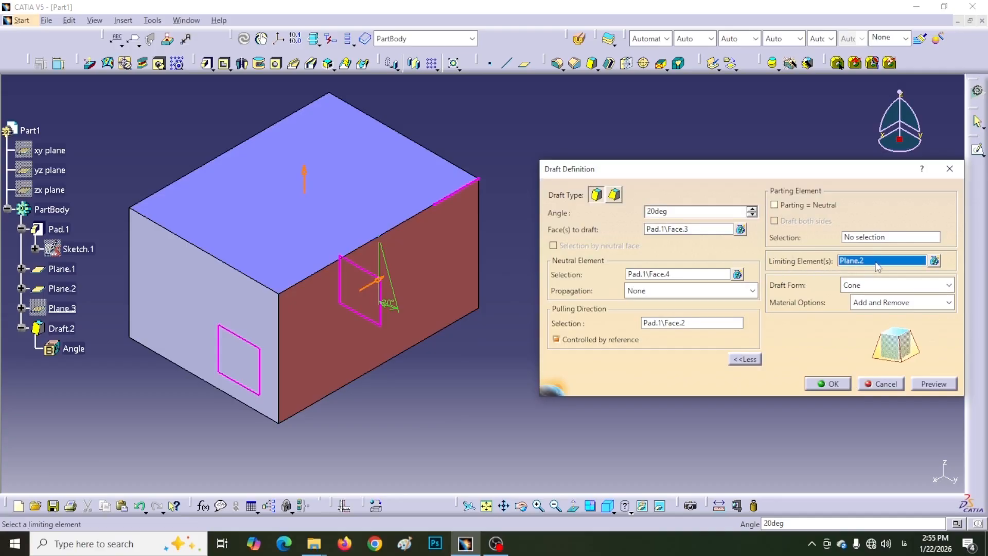
left_click(260, 382)
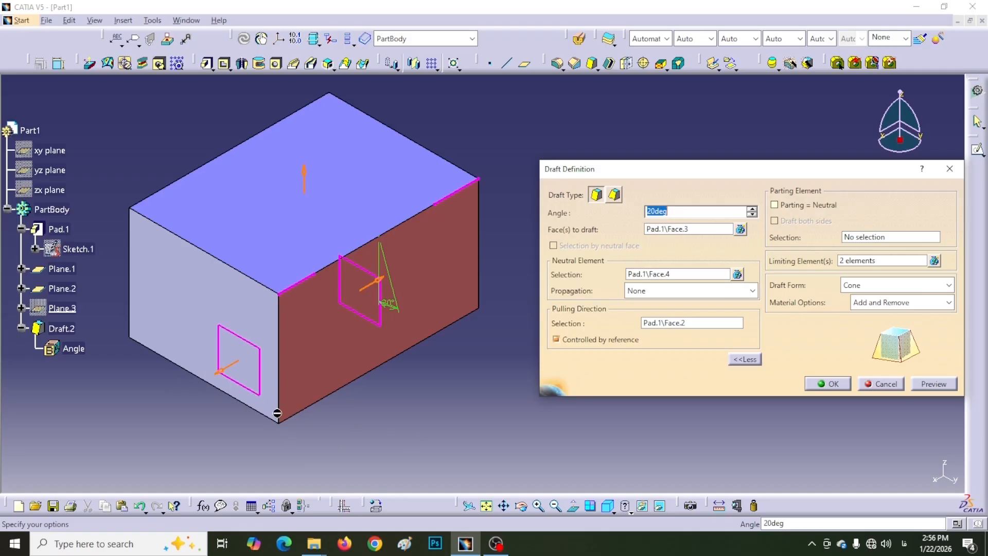
Try the limiting directions by flipping the arrows at Plane.1 and Plane.2 inward and back outward
left_click(222, 372)
left_click(381, 287)
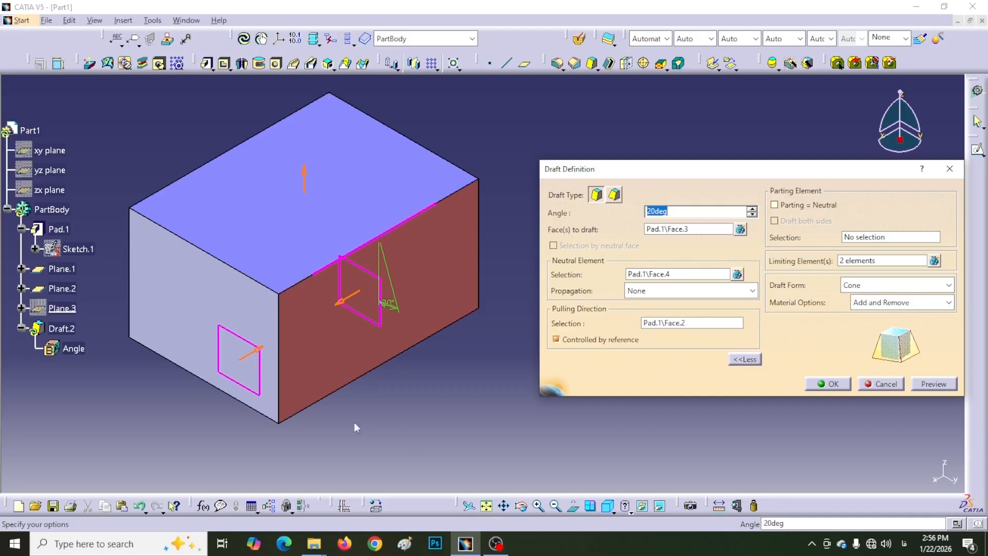
left_click(337, 309)
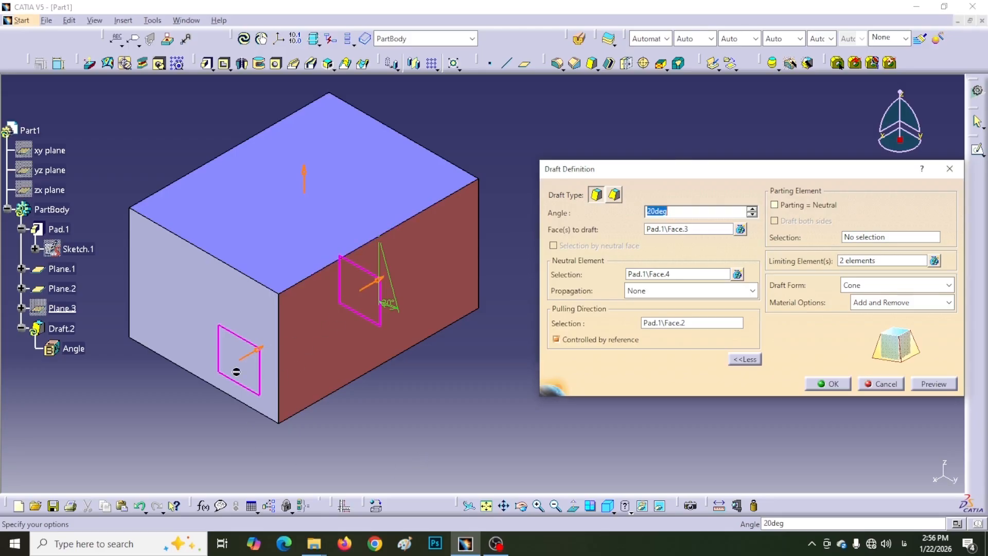
left_click(261, 351)
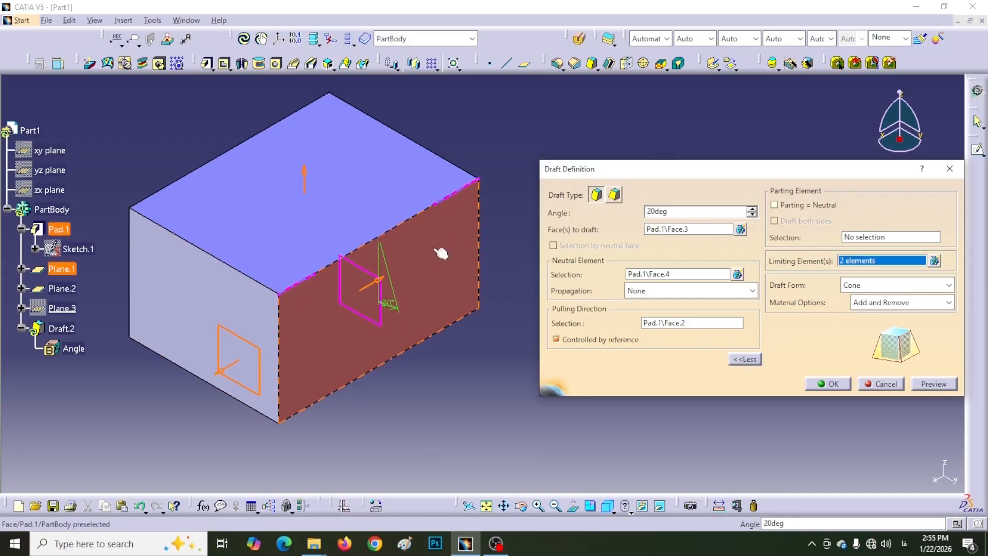
Point the limiting directions at Plane.1 and Plane.2 toward each other, preview the draft and apply the edit
left_click(221, 372)
left_click(377, 291)
left_click(928, 384)
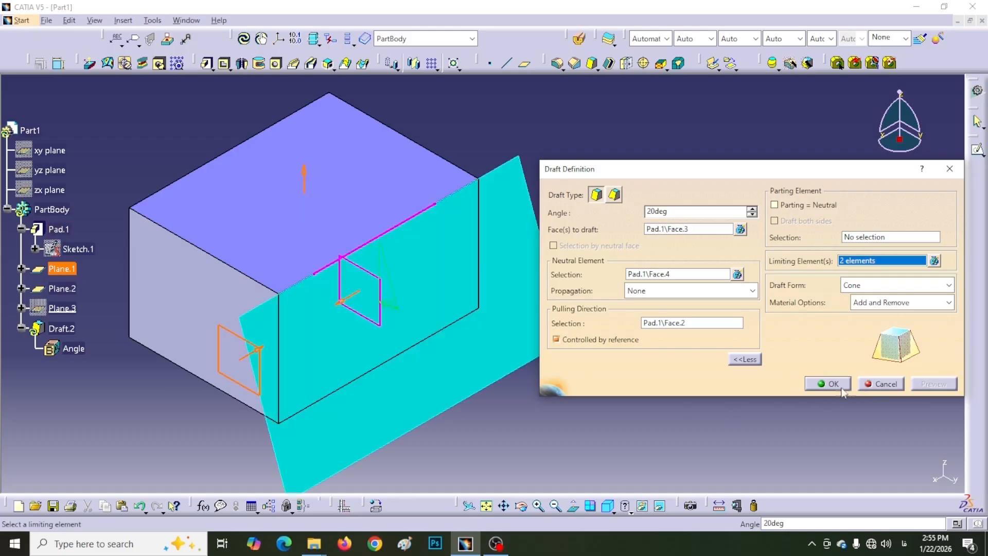
left_click(829, 384)
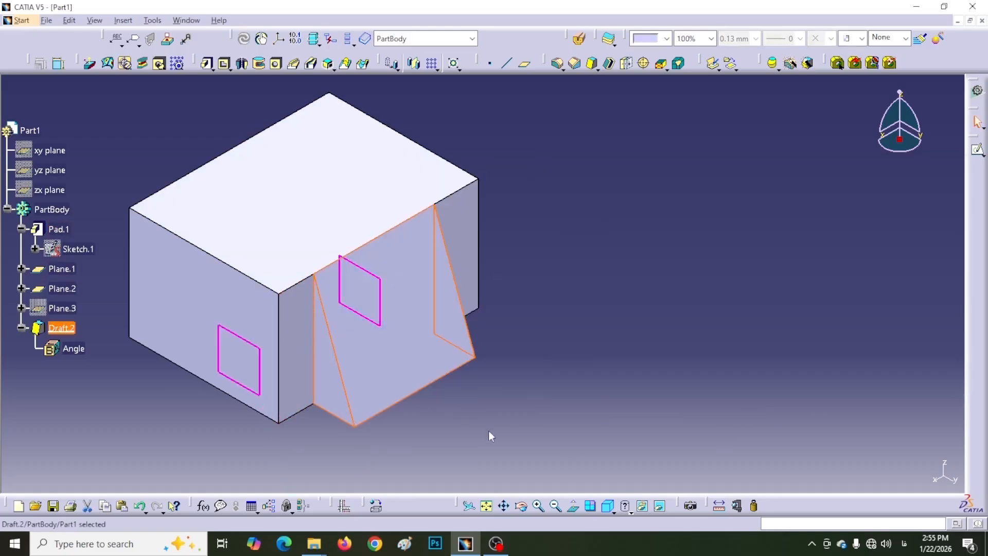
Examine the drafted portion between Plane.1 and Plane.2 in the standard right view, and return to the isometric view
left_click(612, 512)
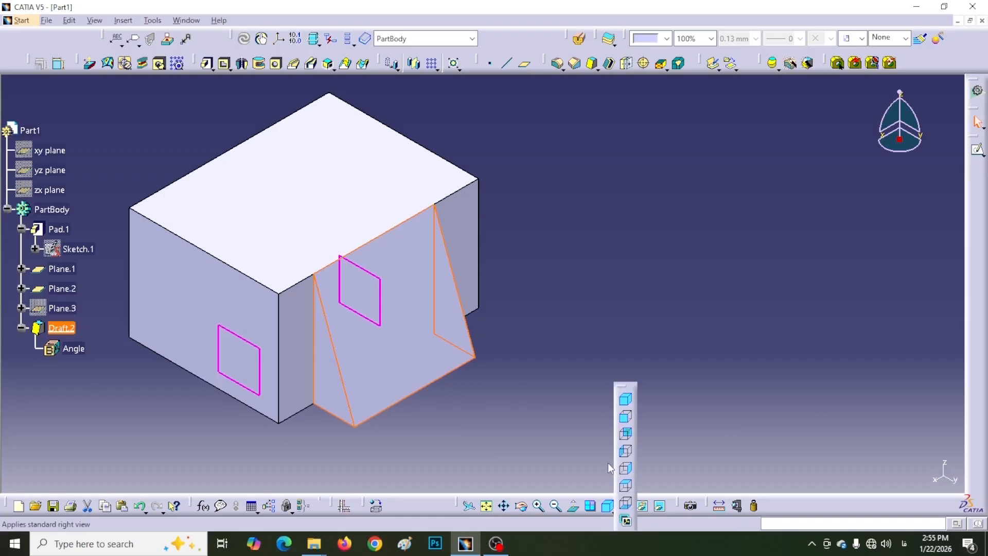
left_click(620, 467)
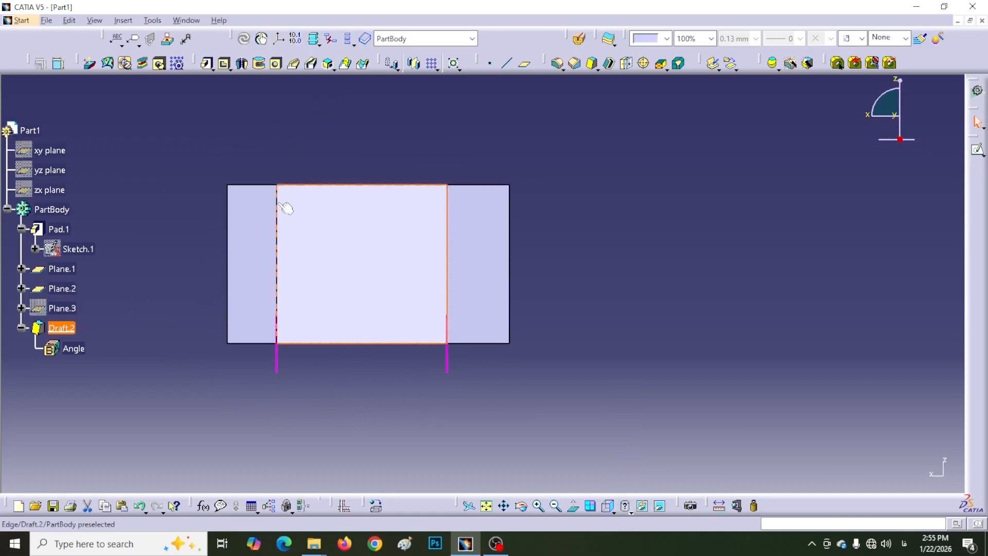
left_click(613, 511)
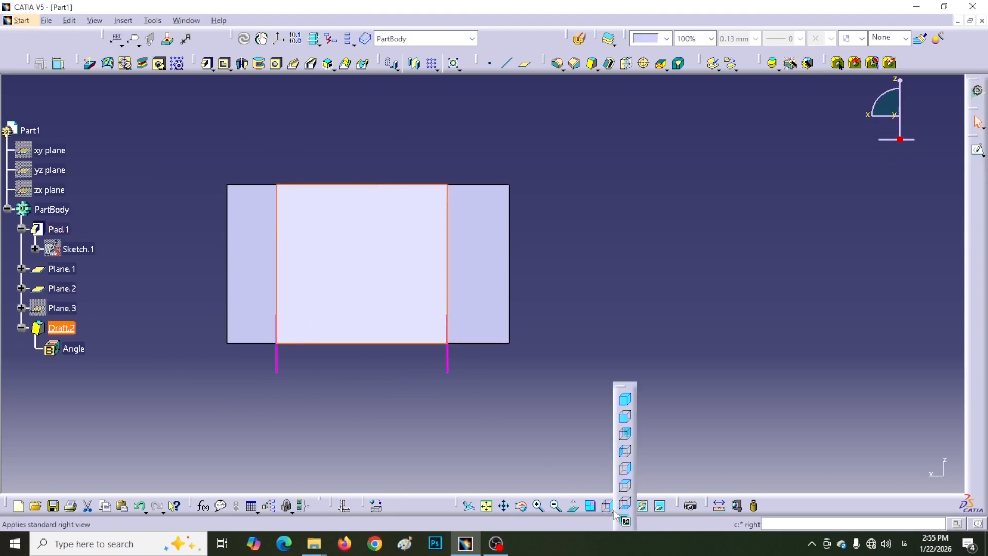
left_click(624, 399)
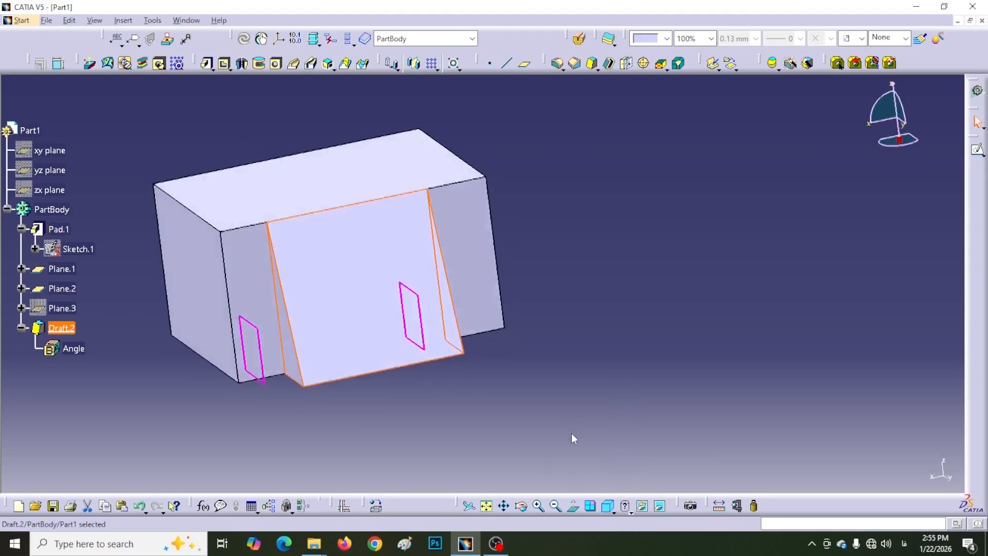
Edit Draft.2 to point the limiting directions at Plane.1 and Plane.2 outward, away from each other, and apply the edit
double_click(62, 328)
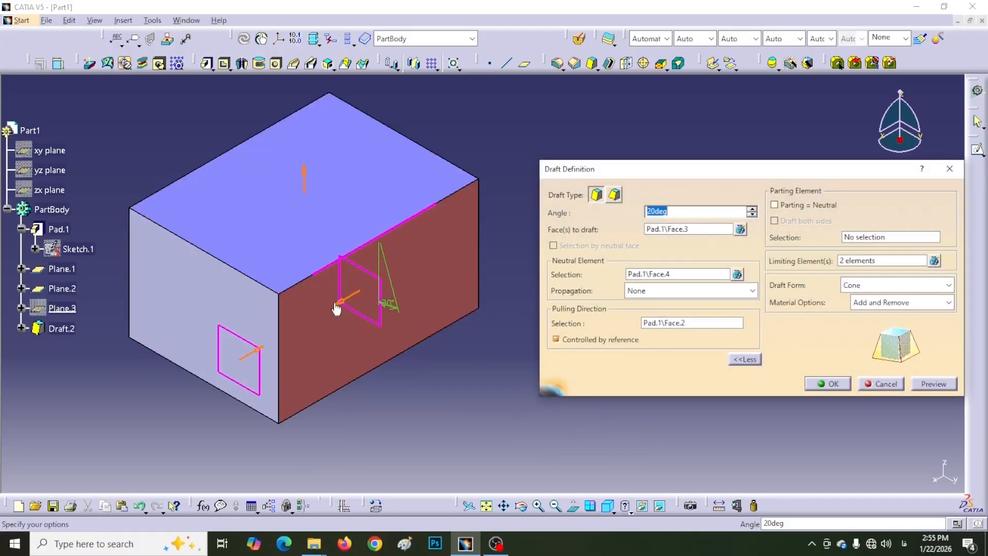
left_click(337, 305)
left_click(259, 353)
left_click(832, 384)
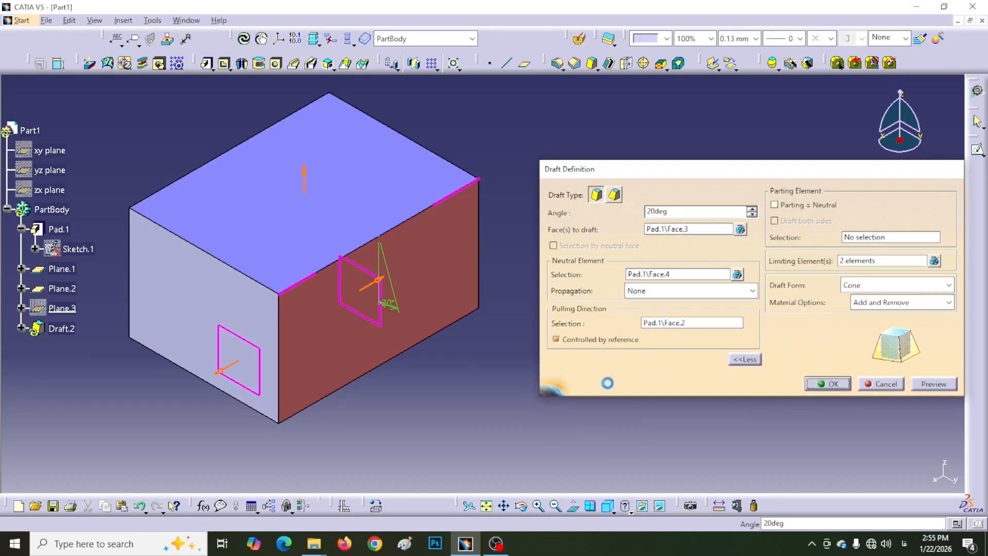
Examine the two outer drafted portions of the face in the standard right view, and return to the isometric view
left_click(617, 512)
left_click(624, 470)
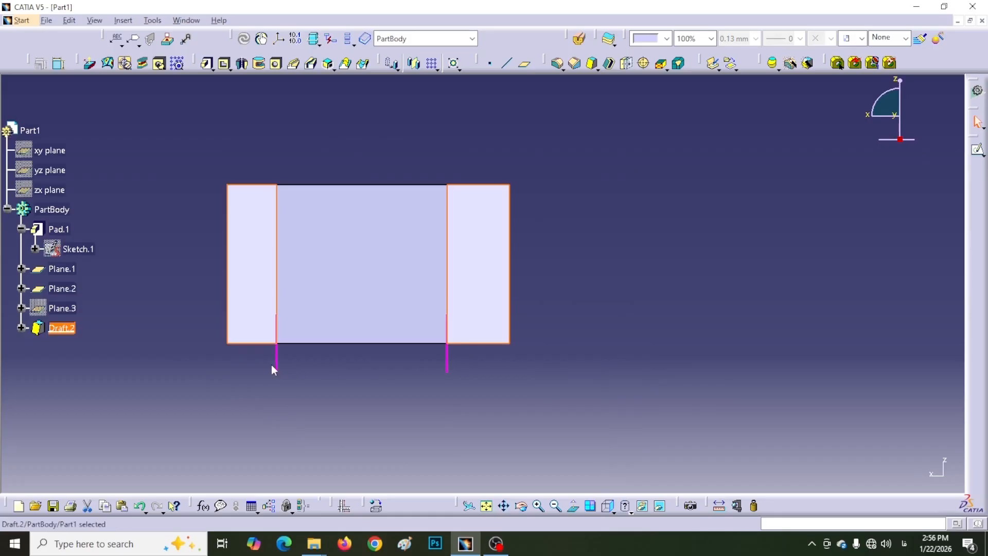
left_click(615, 511)
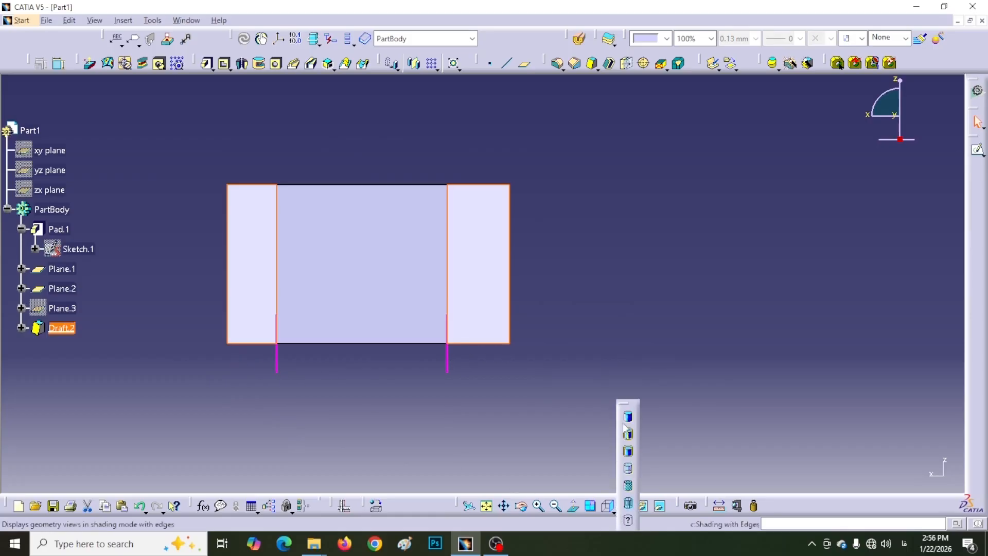
left_click(612, 510)
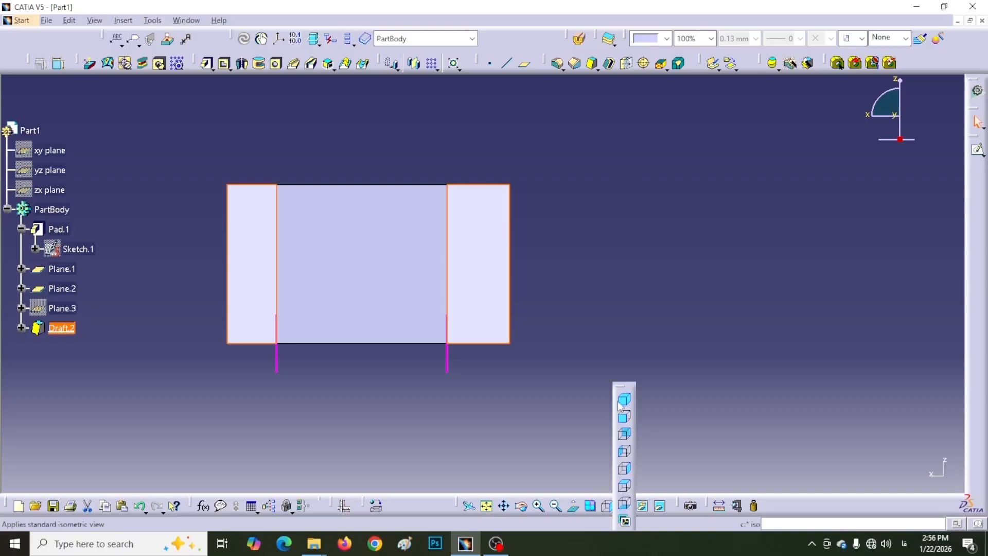
left_click(623, 401)
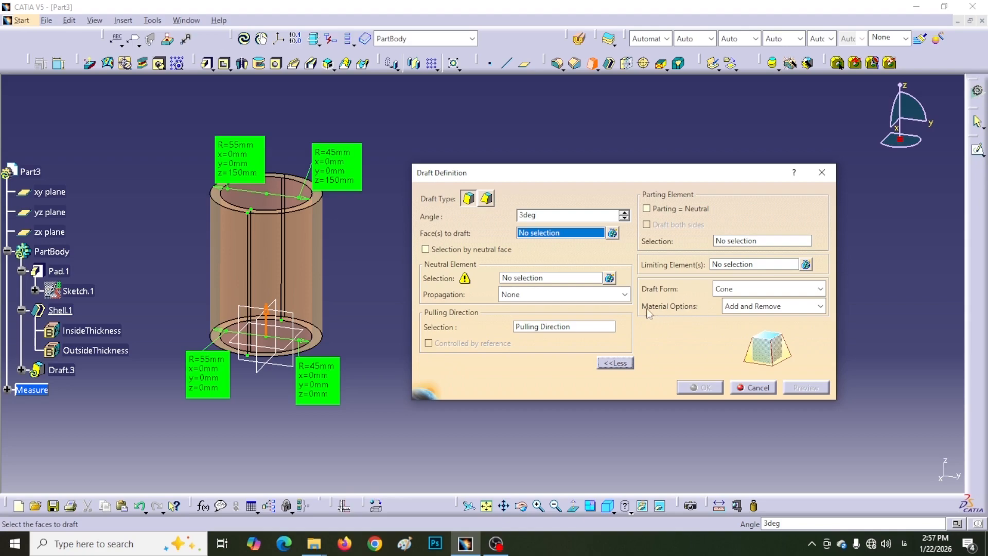
middle_click_drag(344, 266, 145, 305)
left_click(754, 387)
middle_click_drag(458, 375, 283, 286)
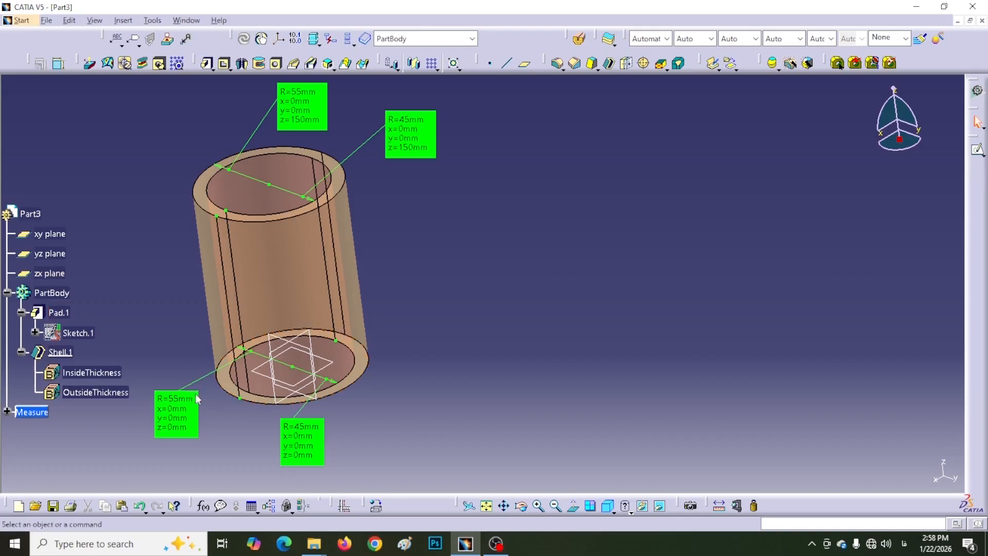
Start a draft on the hollow cylinder in Part3 and examine its walls and annotated radii at both ends
key("ctrl+y")
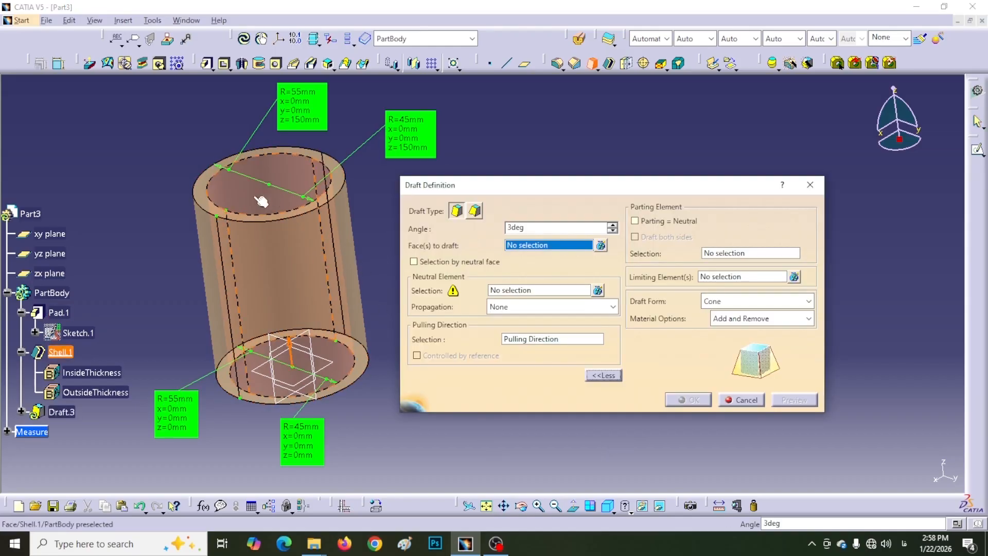
middle_click_drag(296, 205, 415, 278)
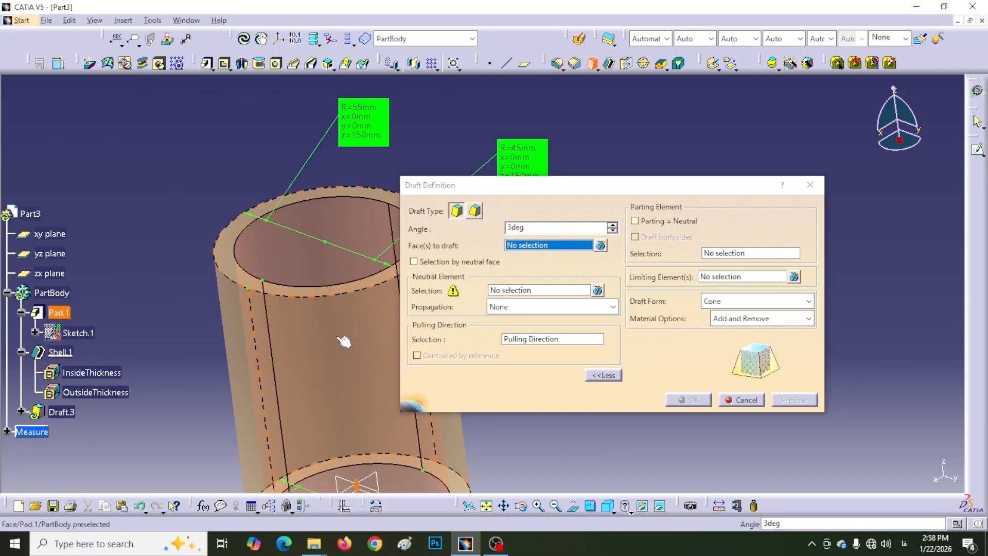
middle_click_drag(246, 303, 156, 242)
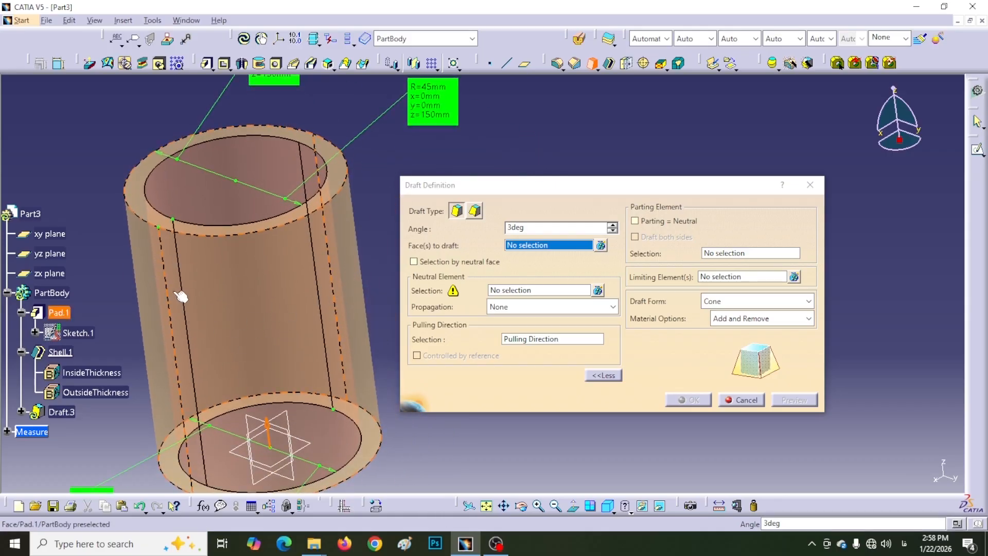
middle_click_drag(340, 386, 325, 378)
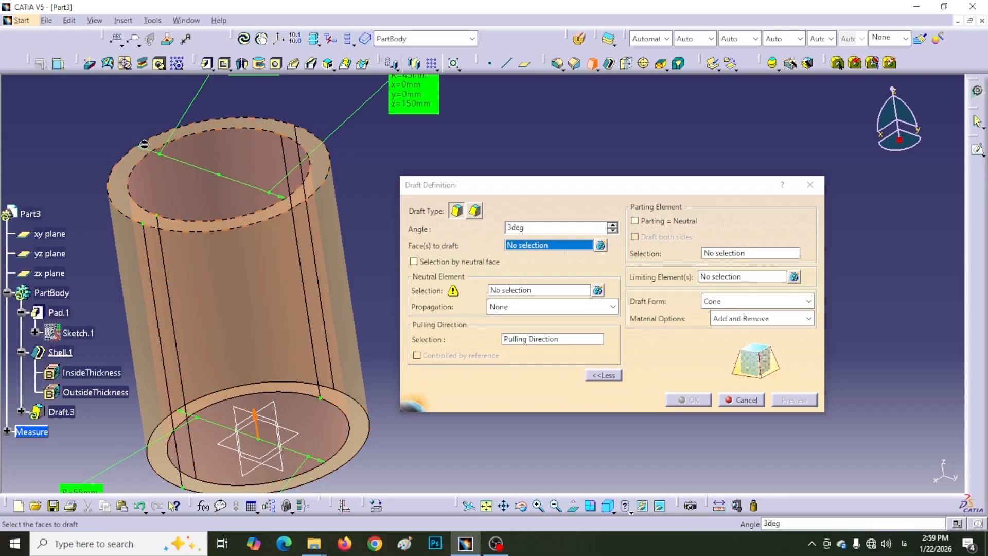
middle_click_drag(338, 193, 352, 293)
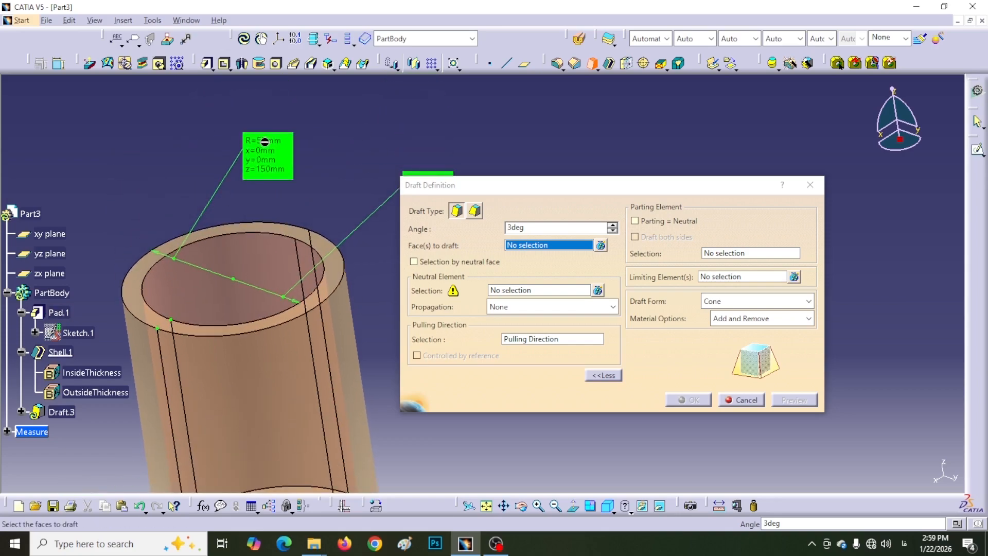
middle_click_drag(354, 188, 313, 165)
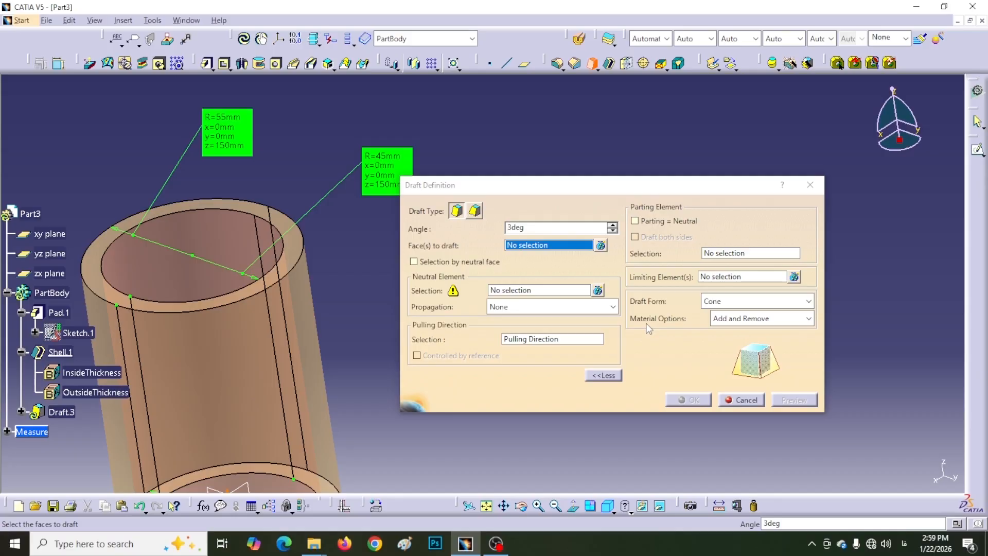
middle_click_drag(361, 286, 386, 266)
left_click_drag(569, 184, 692, 179)
middle_click_drag(430, 253, 393, 245)
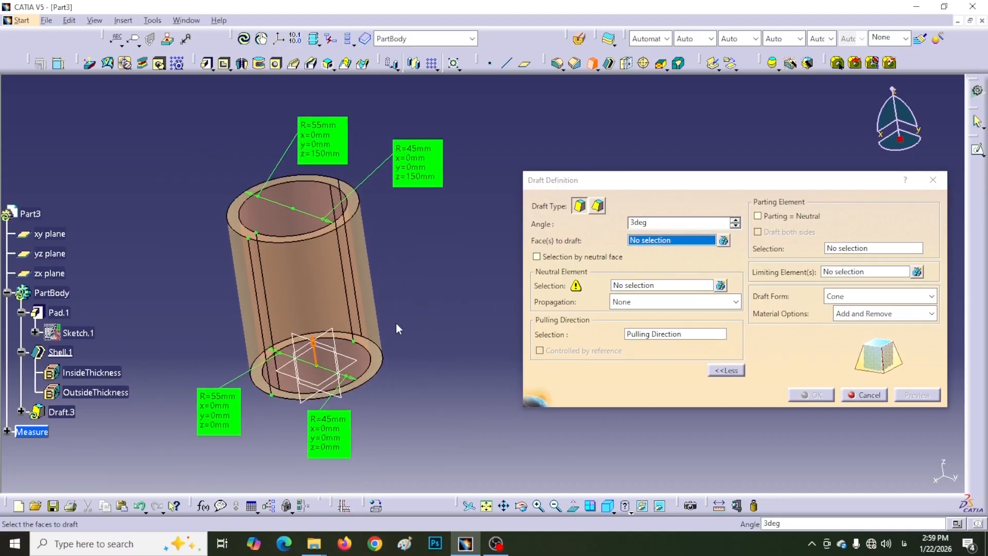
Set the draft's material option to Add Only
left_click(932, 313)
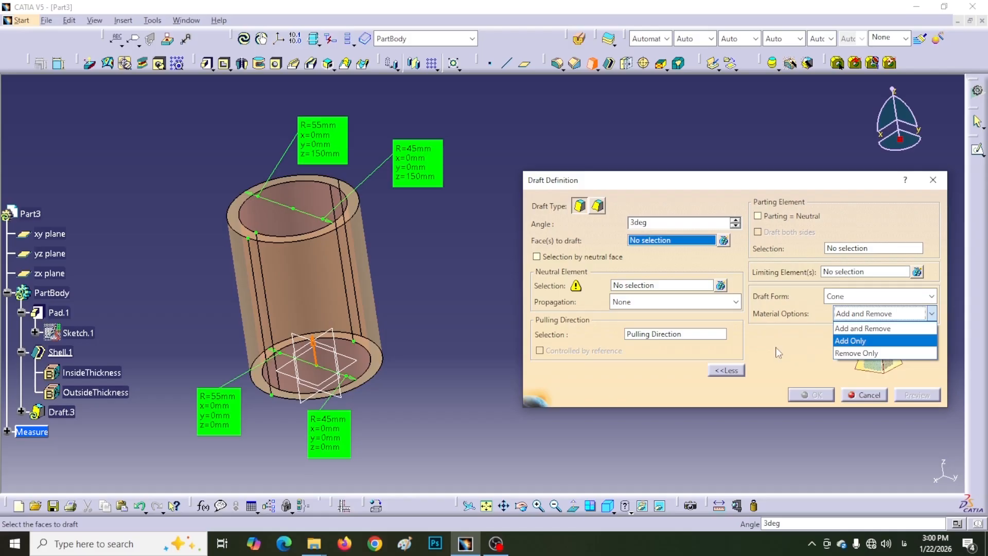
left_click(862, 341)
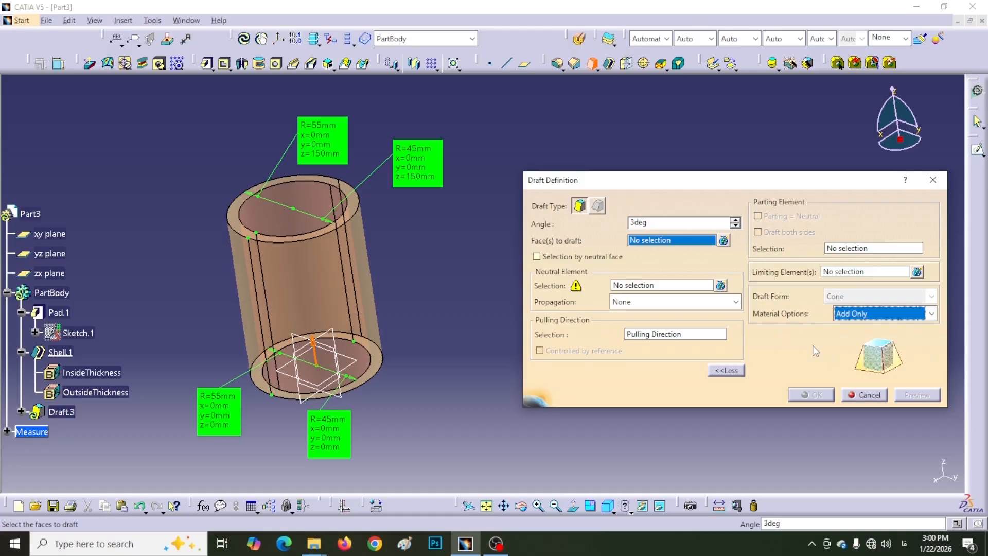
left_click_drag(667, 224, 629, 223)
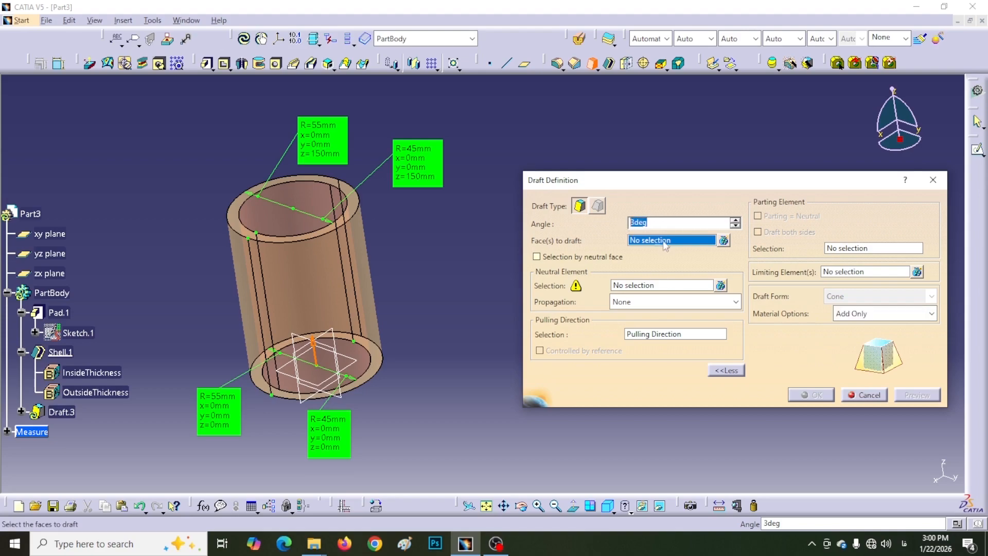
Choose the cylinder's outer side face as the face to draft and its bottom annular face as the neutral element
left_click(325, 291)
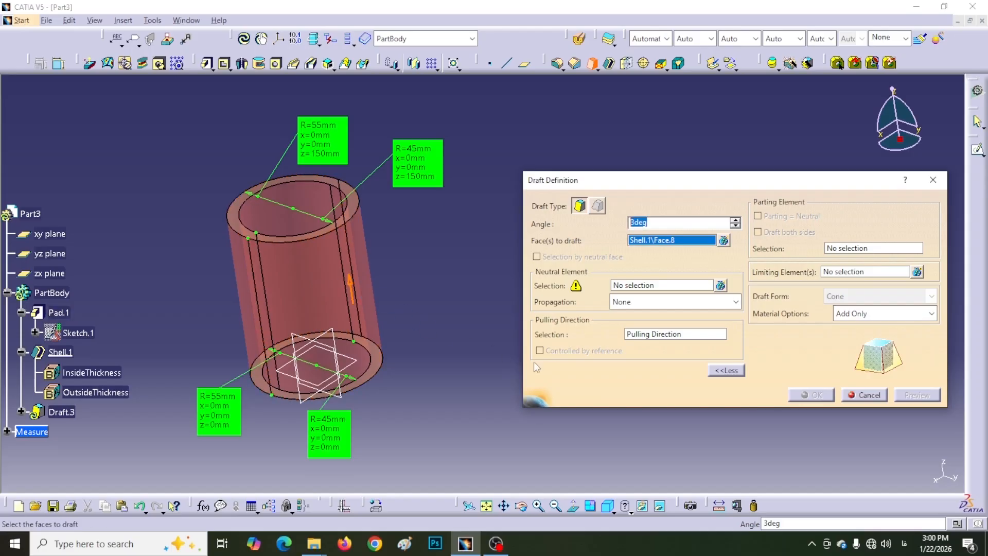
left_click(642, 287)
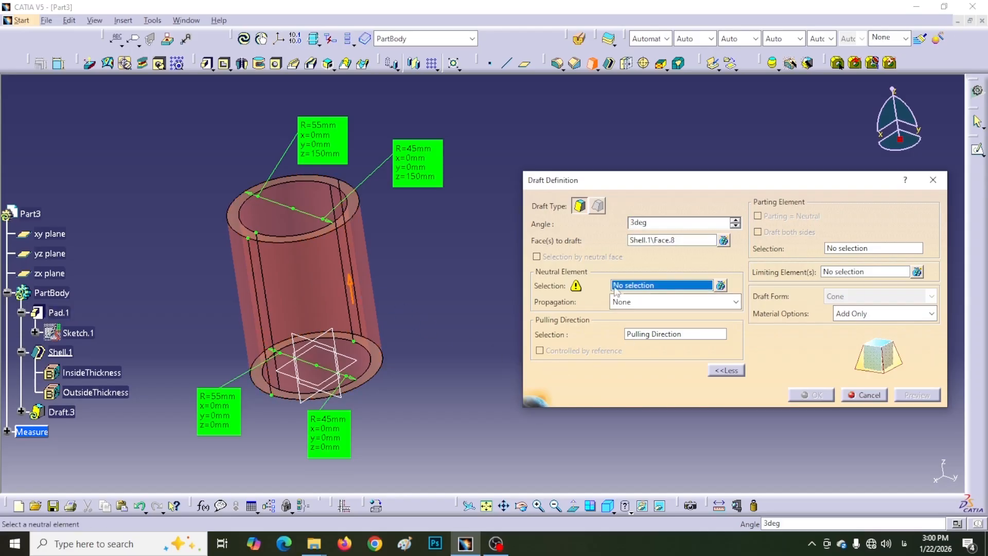
middle_click_drag(405, 370, 332, 425)
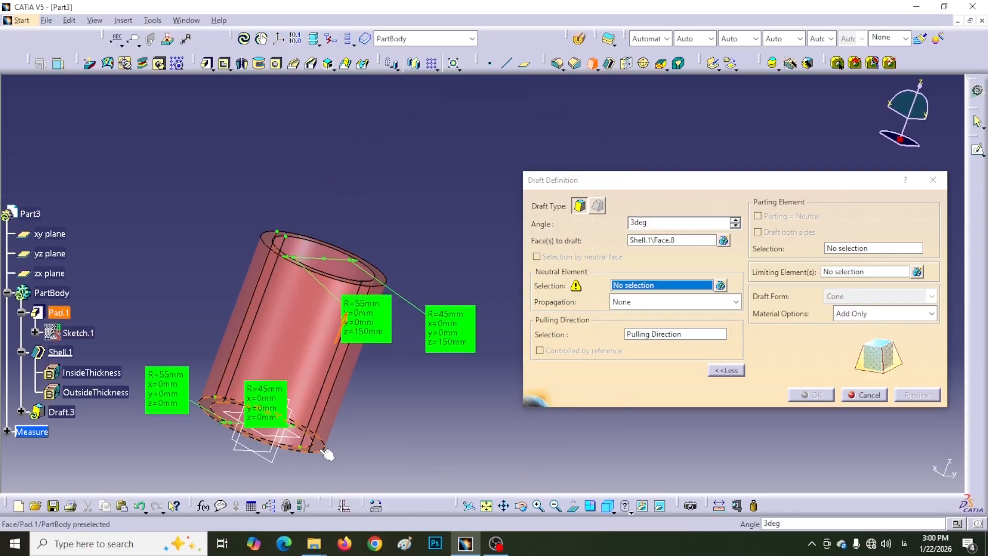
left_click(320, 452)
middle_click_drag(351, 213, 498, 260)
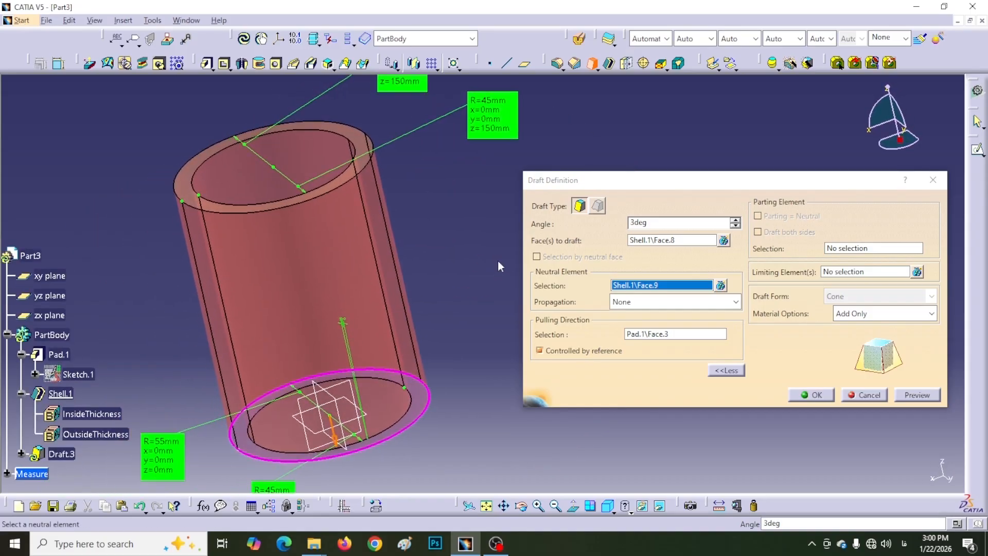
middle_click_drag(434, 322, 405, 314)
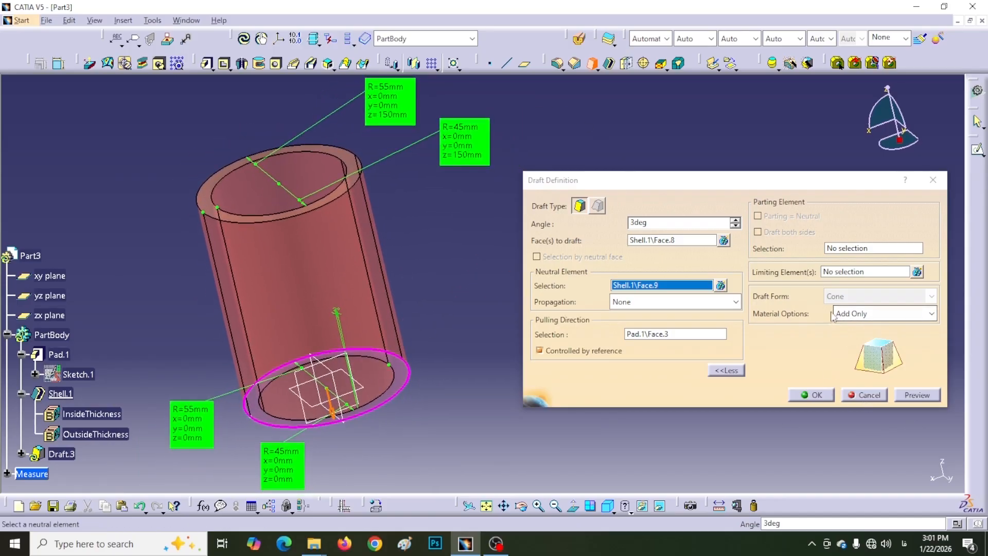
Preview the Add Only draft on the cylinder's outer face and apply it
left_click(913, 394)
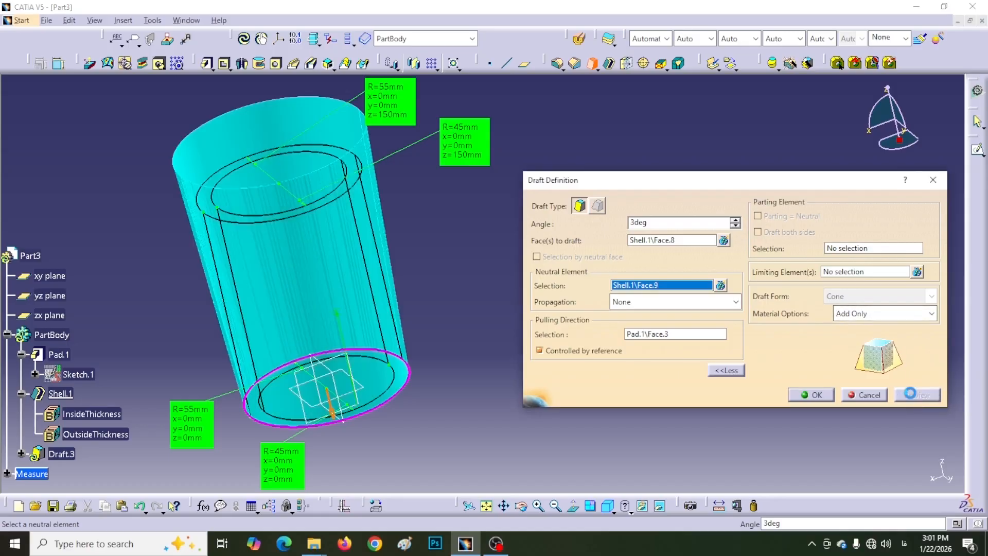
middle_click_drag(417, 282, 449, 357)
middle_click_drag(201, 173, 481, 263)
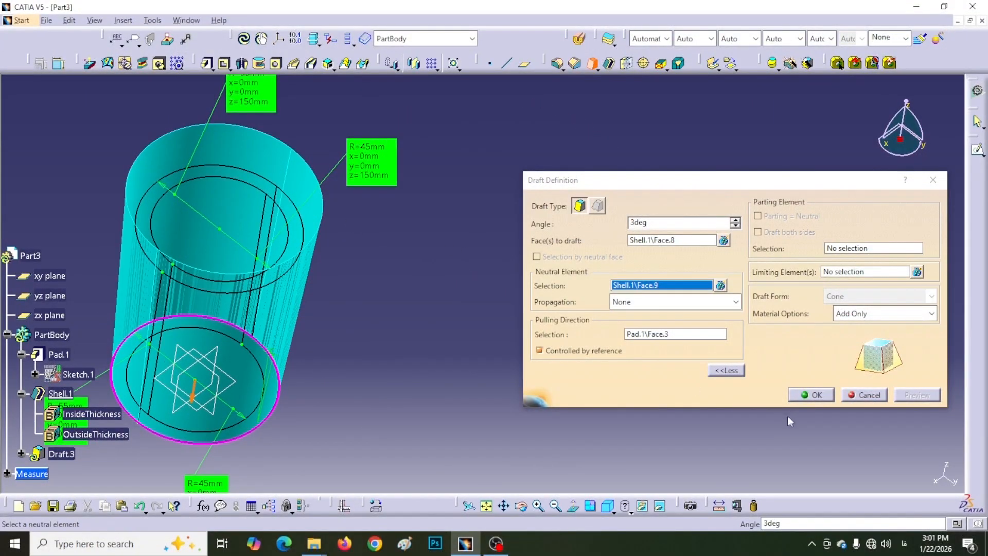
left_click(811, 394)
Examine the drafted cylinder's wall at its top and bottom ends against the annotated radii
middle_click_drag(413, 284, 518, 306)
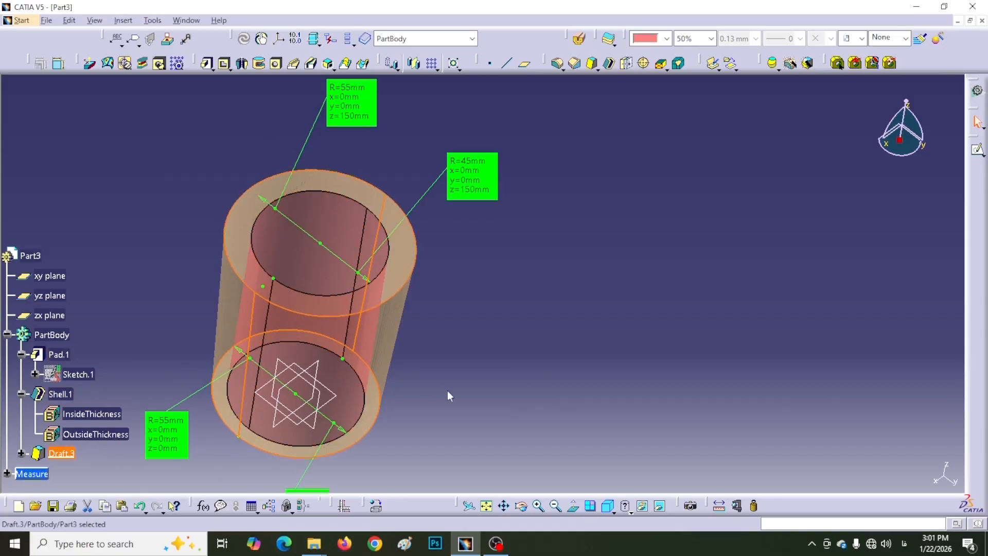
middle_click_drag(496, 357, 473, 295)
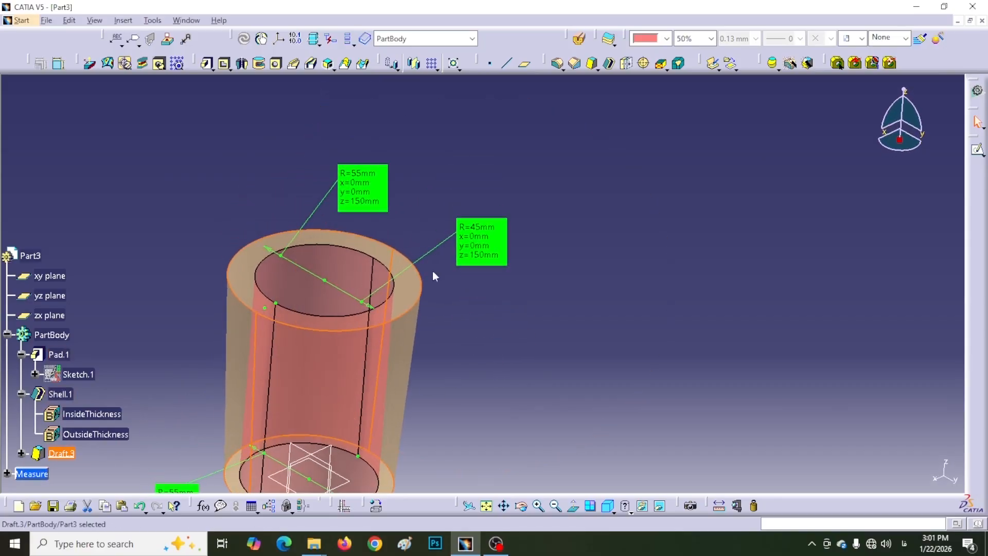
middle_click_drag(446, 344, 454, 234)
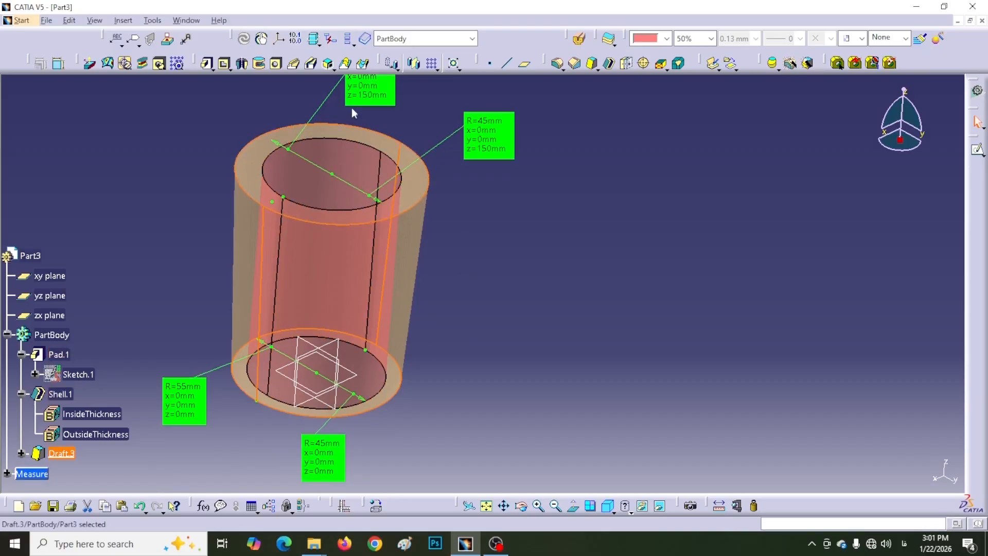
middle_click_drag(396, 113, 412, 169)
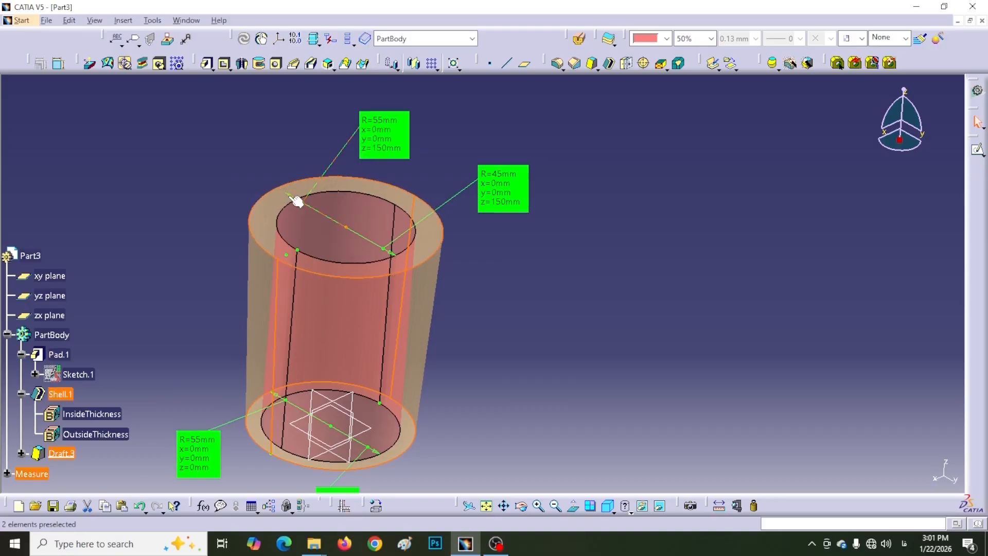
middle_click_drag(554, 330, 470, 292)
scroll(86, 323, "down", 3)
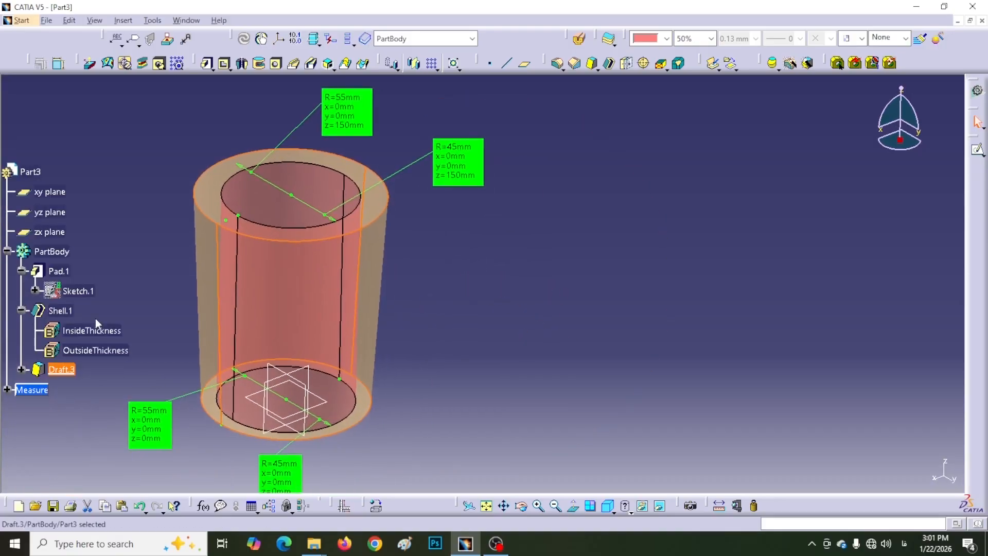
Edit the cylinder's draft to use the Remove Only material option with the pulling direction reversed, previewing it before applying
double_click(41, 371)
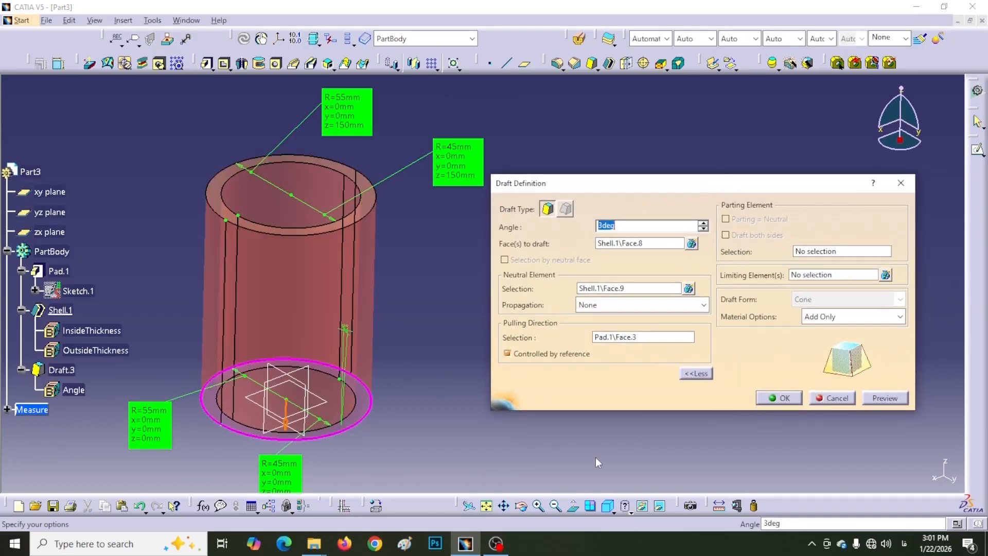
left_click(899, 316)
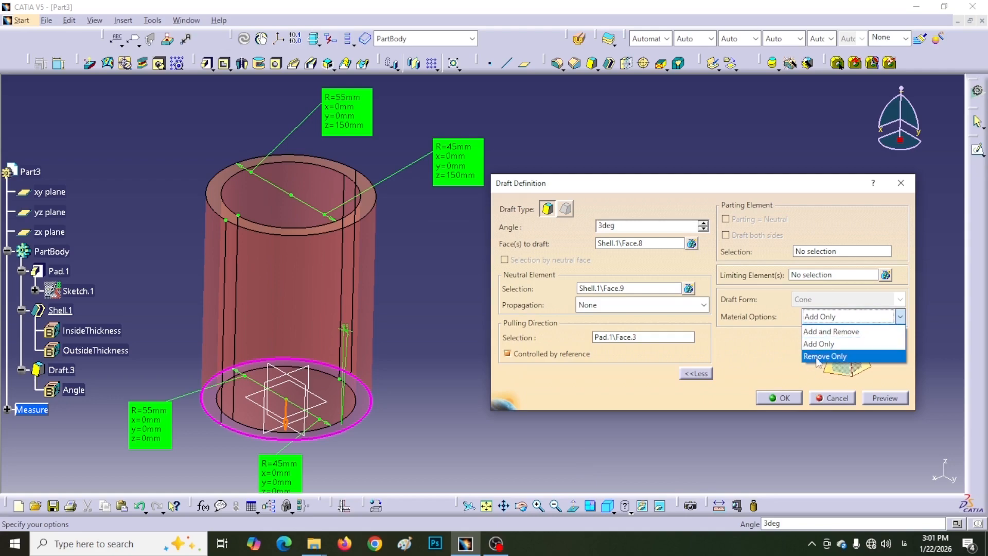
left_click(818, 356)
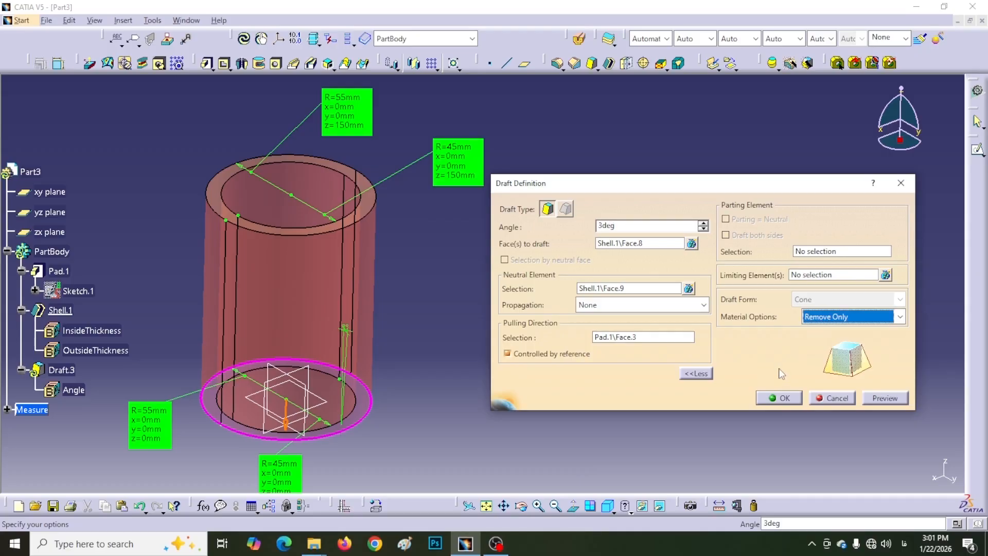
left_click(882, 399)
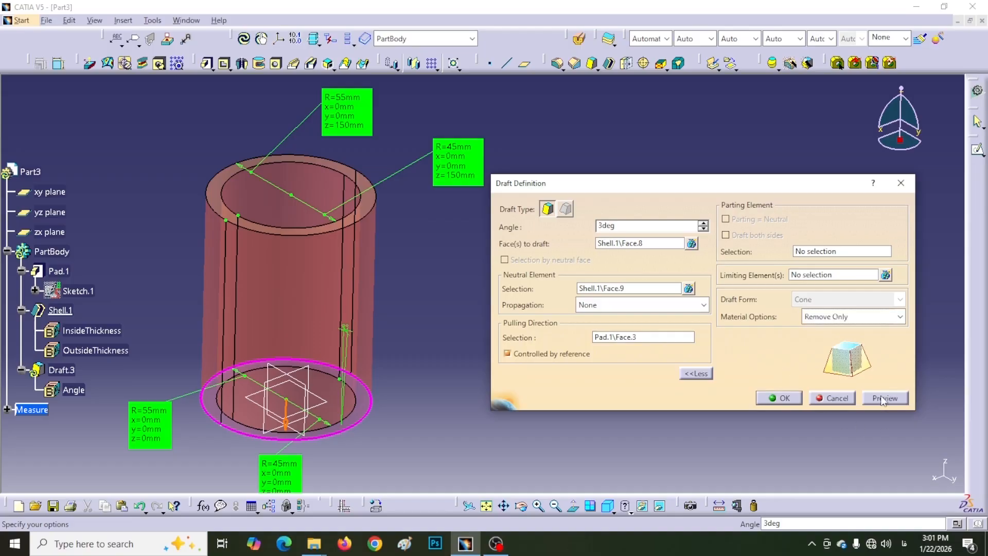
left_click(287, 424)
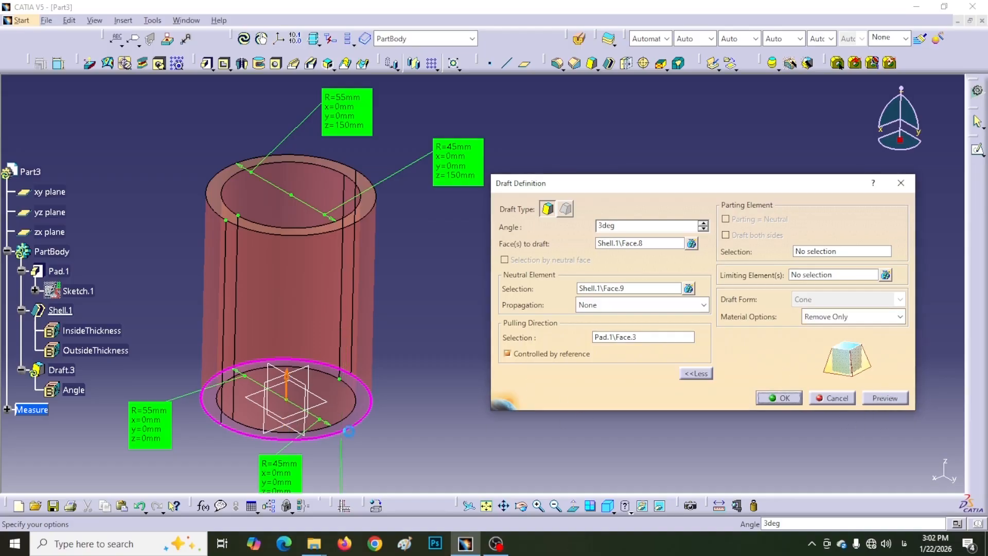
left_click(882, 401)
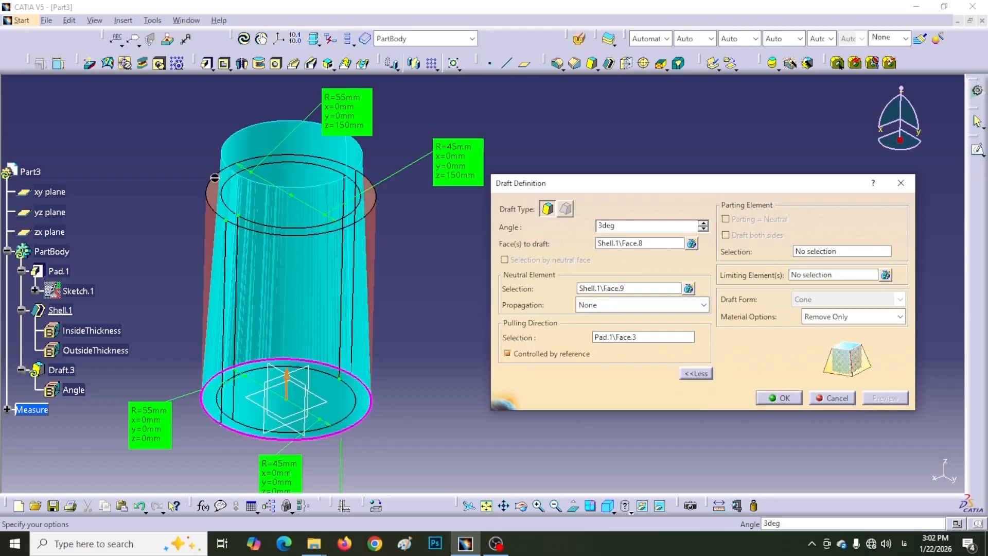
left_click(776, 404)
Examine the Remove Only draft's wall at the cylinder's top and bottom ends against the annotated radii
middle_click_drag(456, 338, 474, 376)
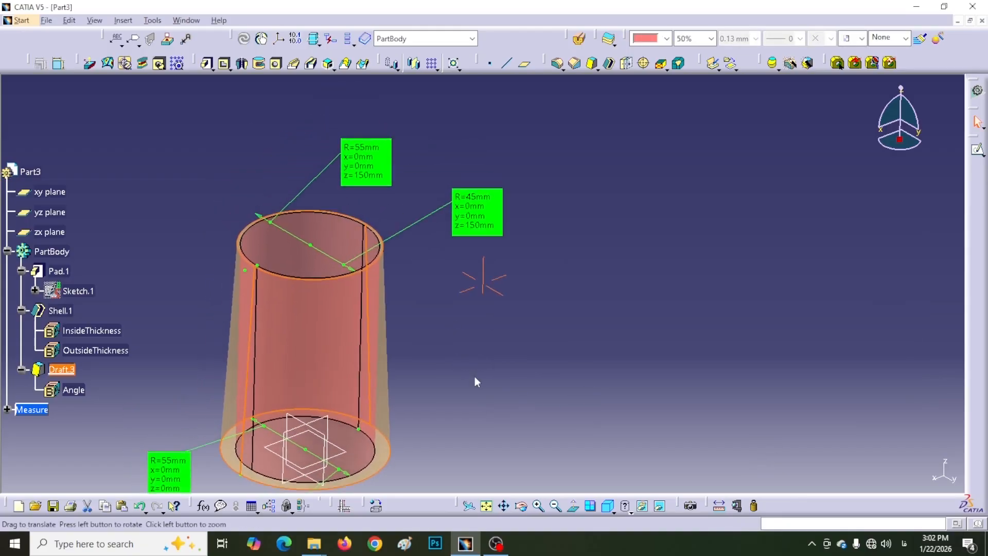
middle_click_drag(215, 206, 209, 163)
left_click(216, 211)
middle_click_drag(343, 203, 571, 212)
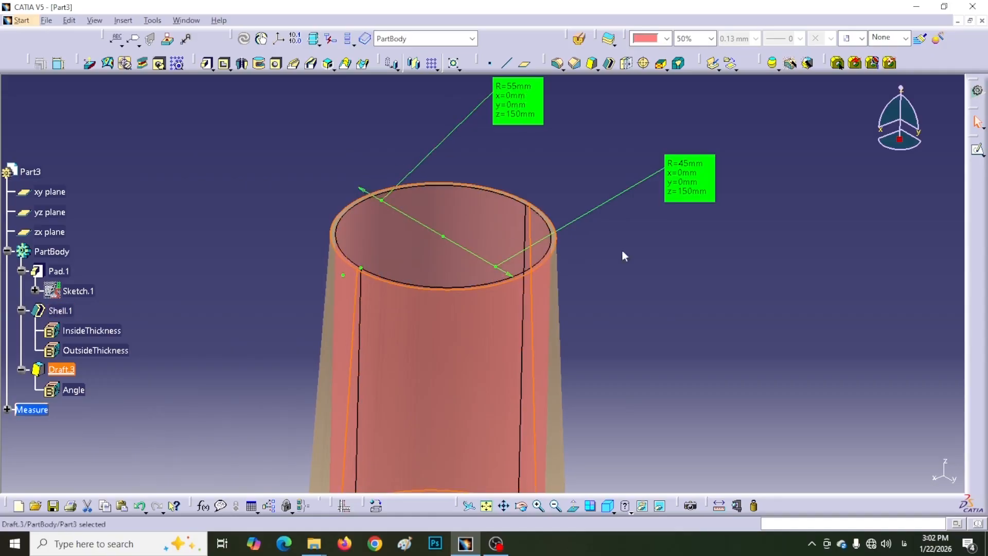
middle_click_drag(626, 331, 376, 402)
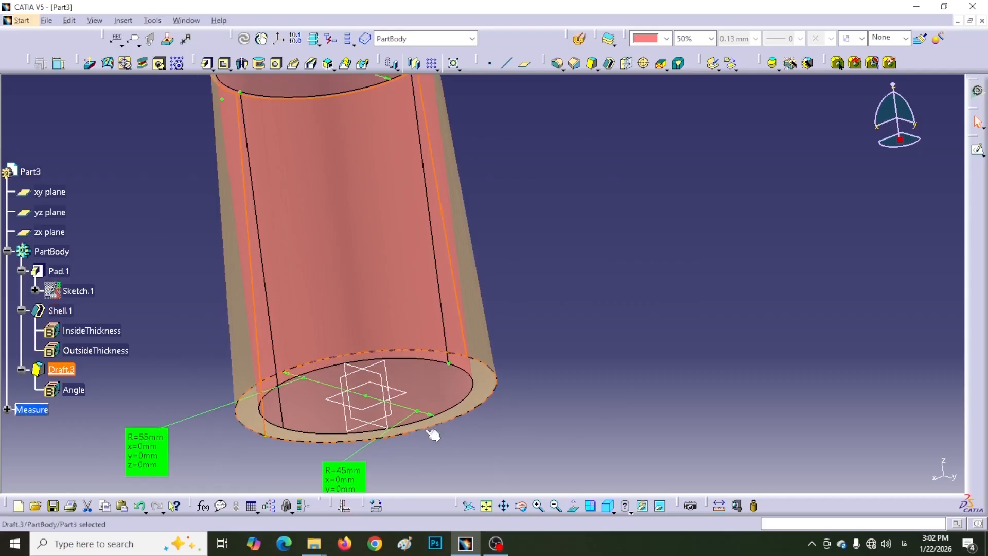
left_click(337, 477)
mouse_move(555, 410)
middle_mouse_down()
mouse_move(515, 469)
mouse_move(477, 437)
mouse_move(467, 466)
mouse_move(407, 446)
middle_mouse_up()
Change the cylinder draft's material option to Add and Remove, preview and apply it, and inspect the tapered wall
double_click(61, 369)
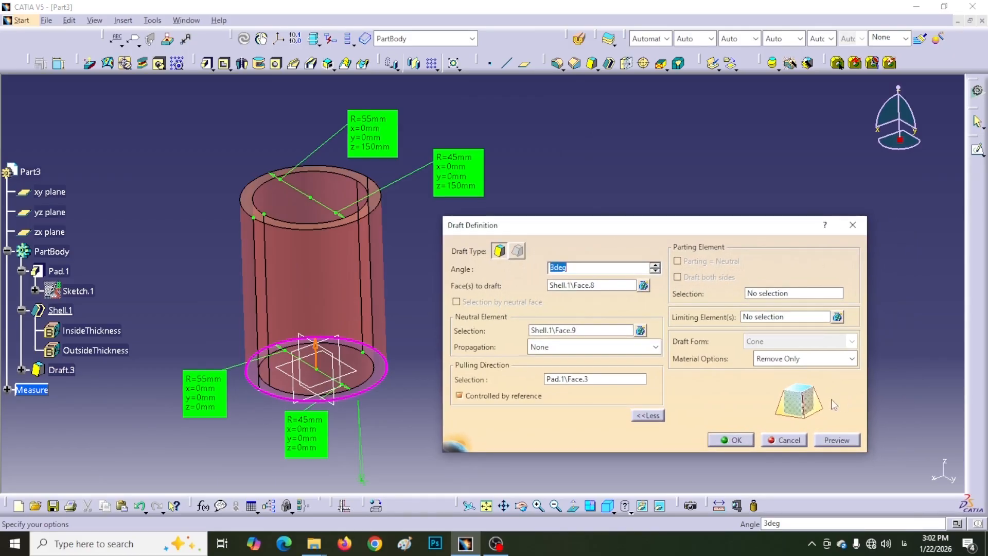
left_click(852, 358)
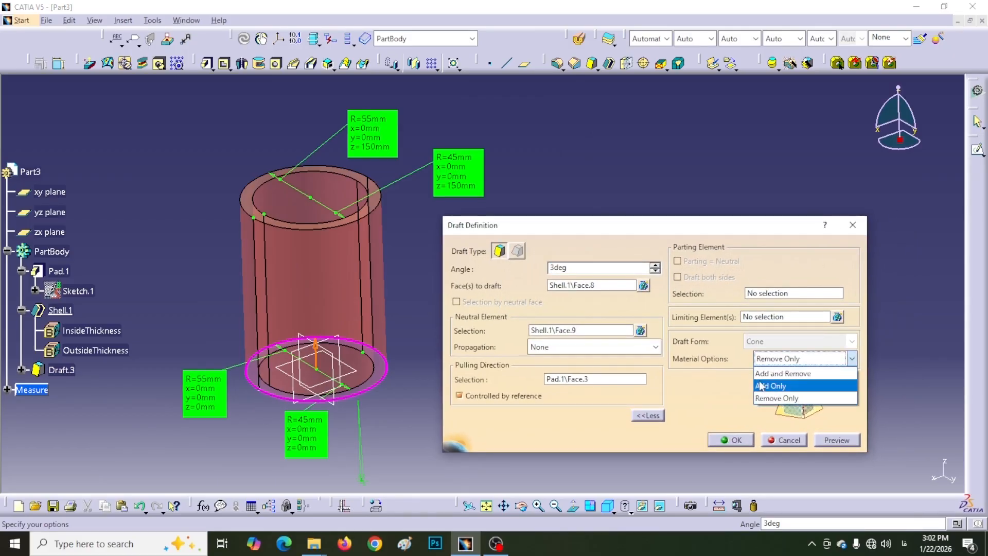
left_click(779, 374)
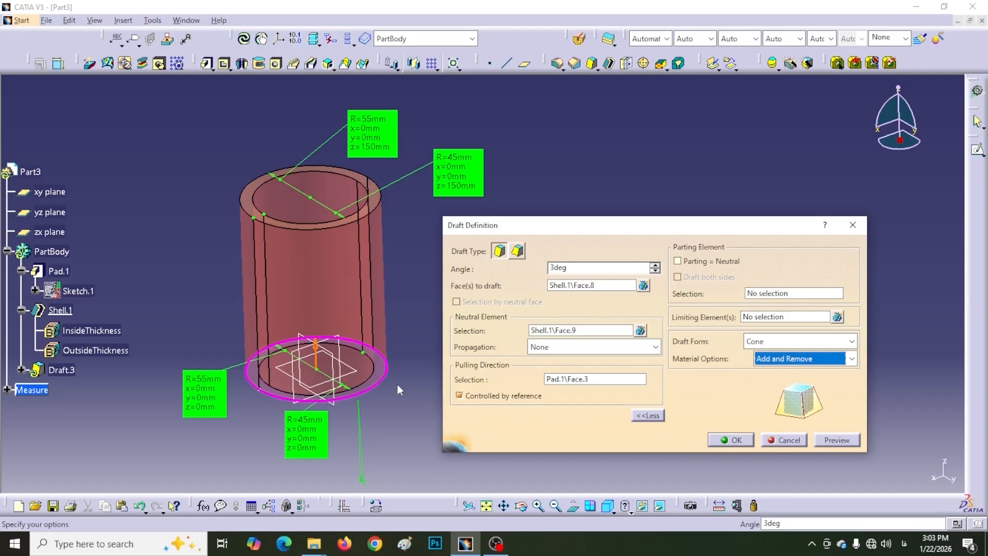
left_click(833, 439)
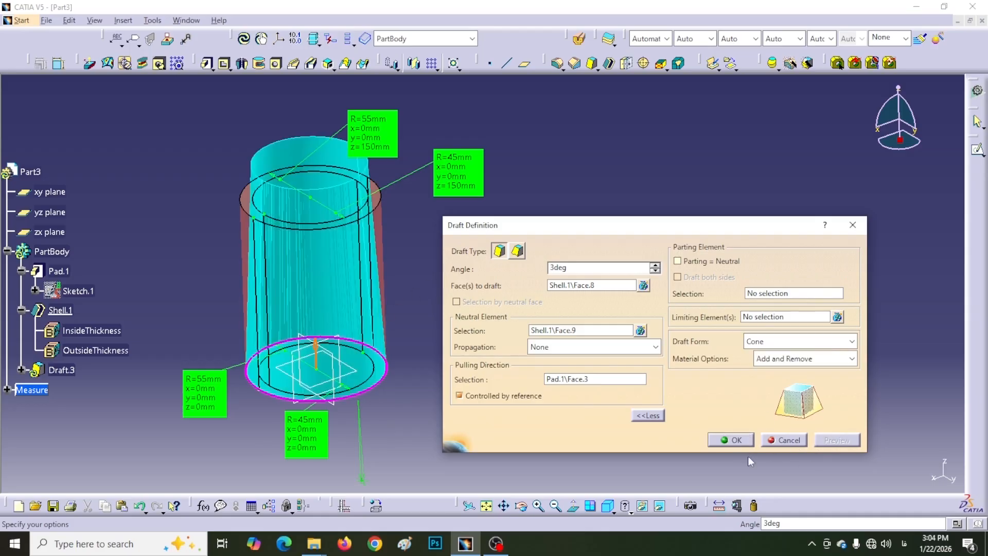
left_click(736, 440)
middle_click_drag(395, 253, 615, 337)
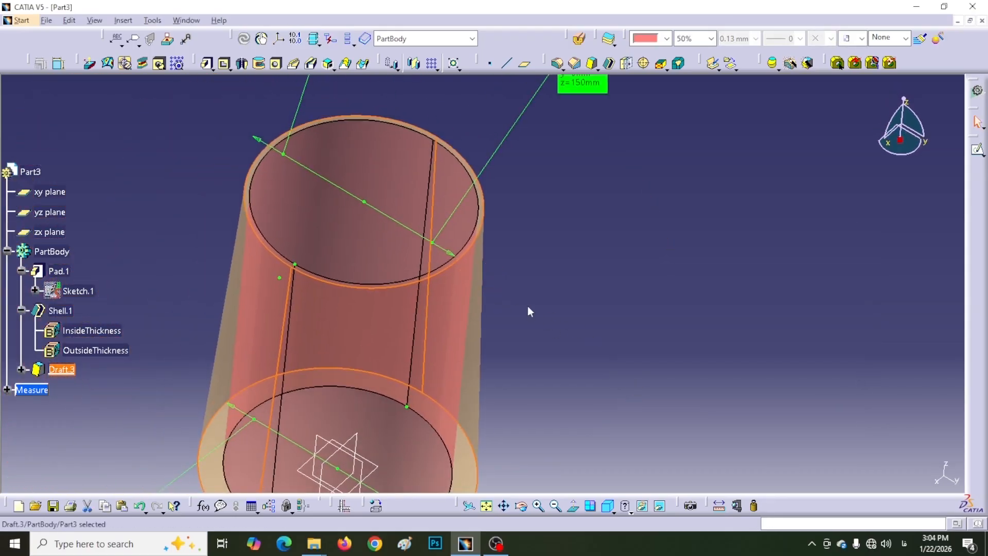
left_click(473, 251)
middle_click_drag(582, 324, 446, 295)
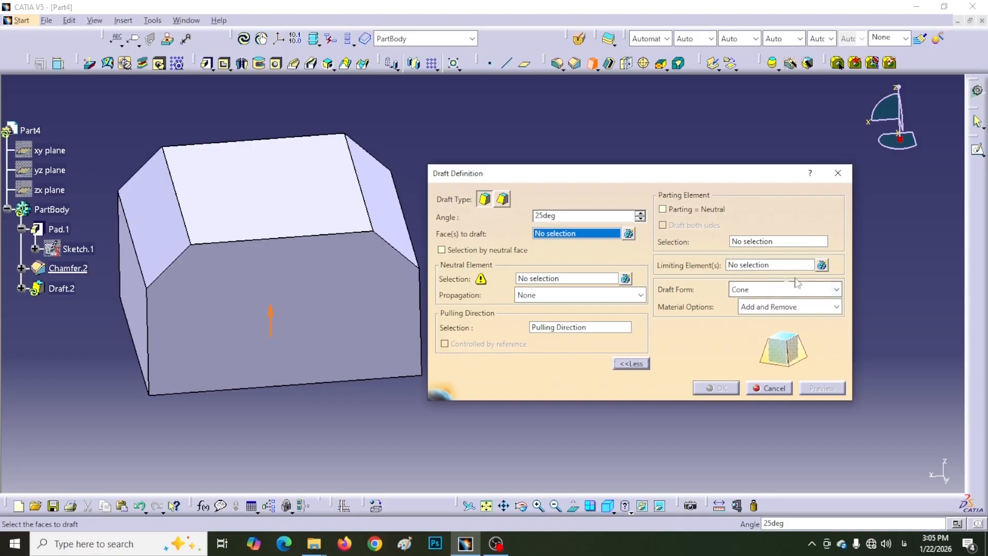
With the draft form kept as Cone, choose the chamfered block's front face to draft and its top and two chamfer faces as neutral elements
left_click(836, 290)
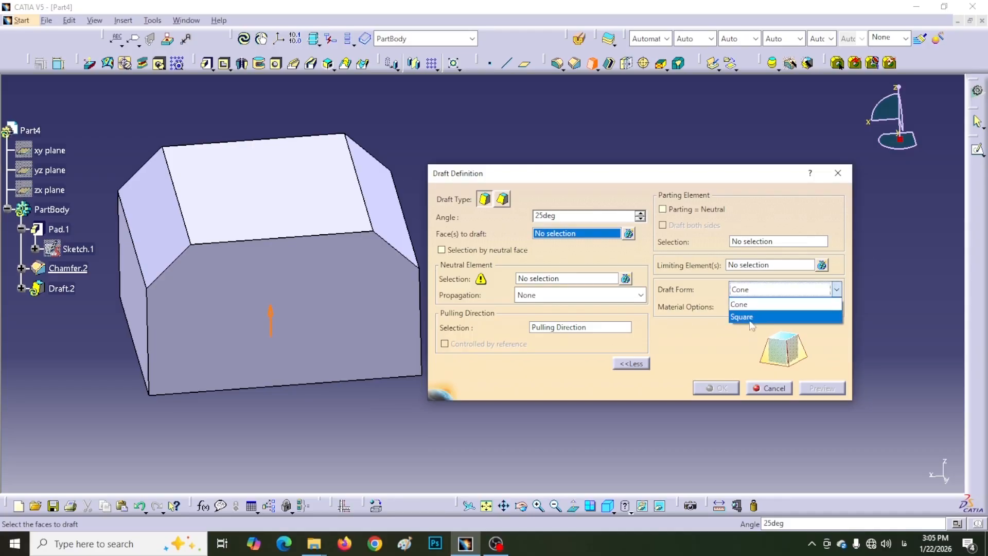
left_click(714, 338)
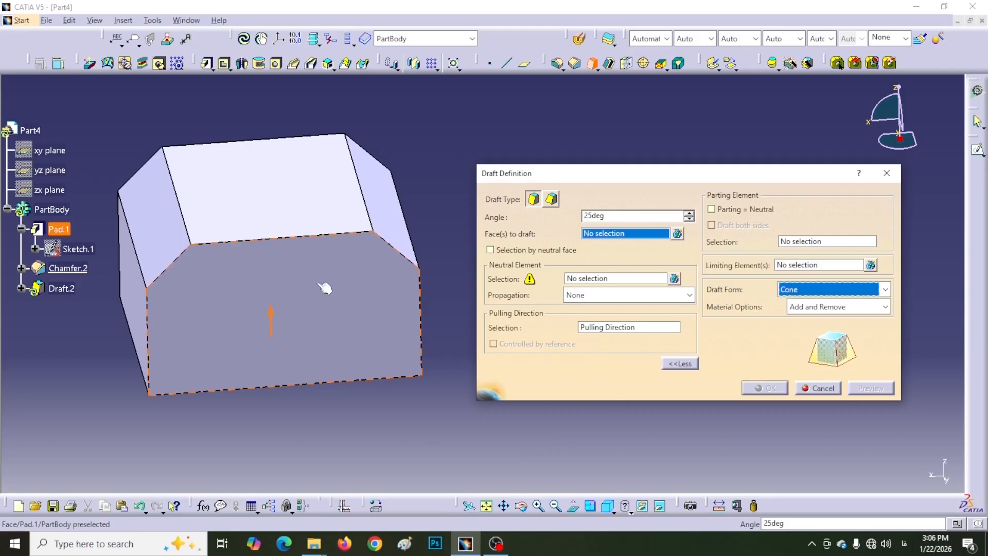
left_click(323, 305)
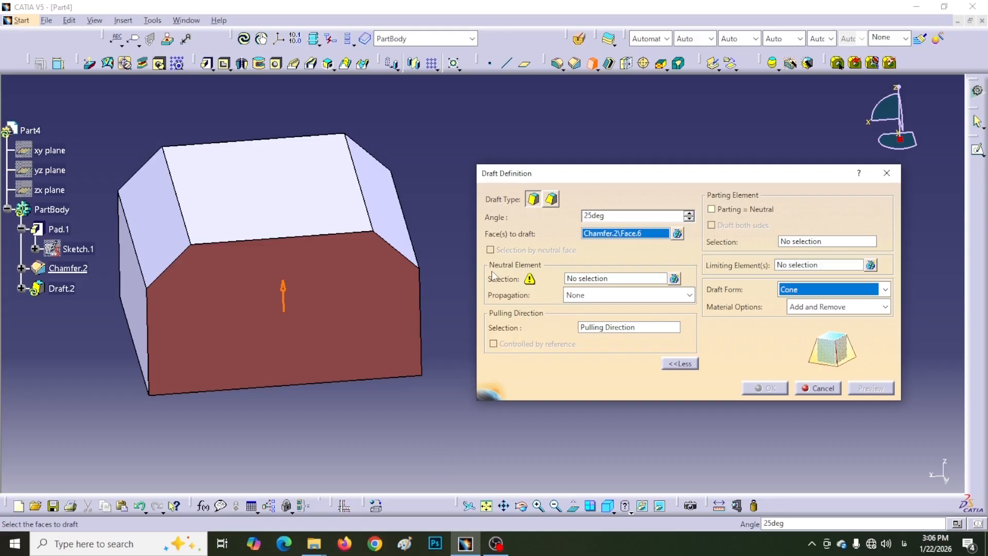
left_click(604, 281)
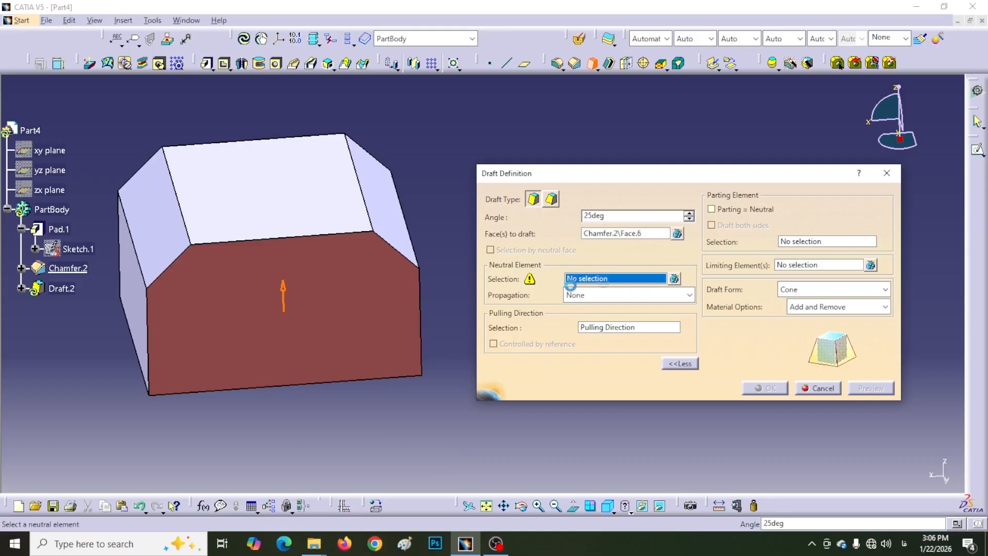
left_click(162, 234)
left_click(282, 201)
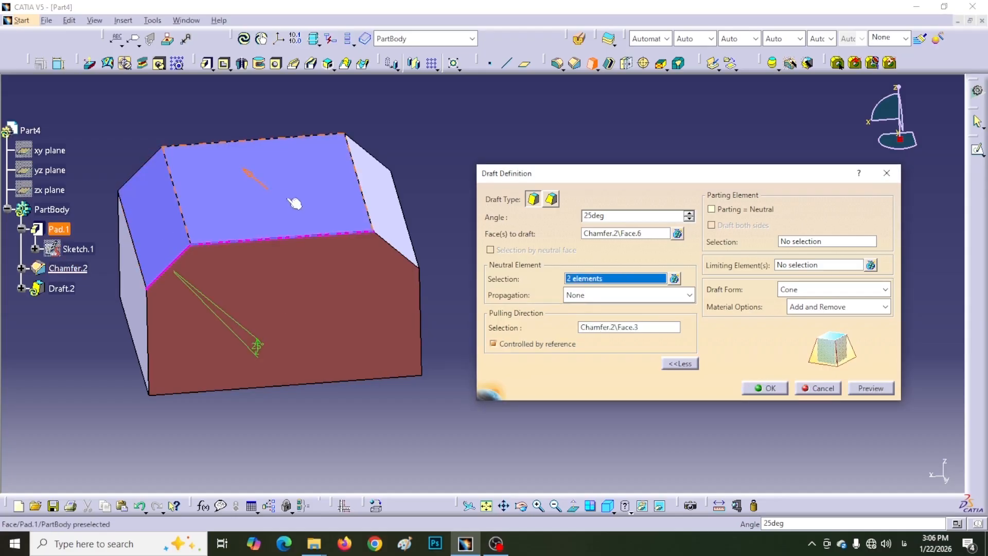
left_click(384, 207)
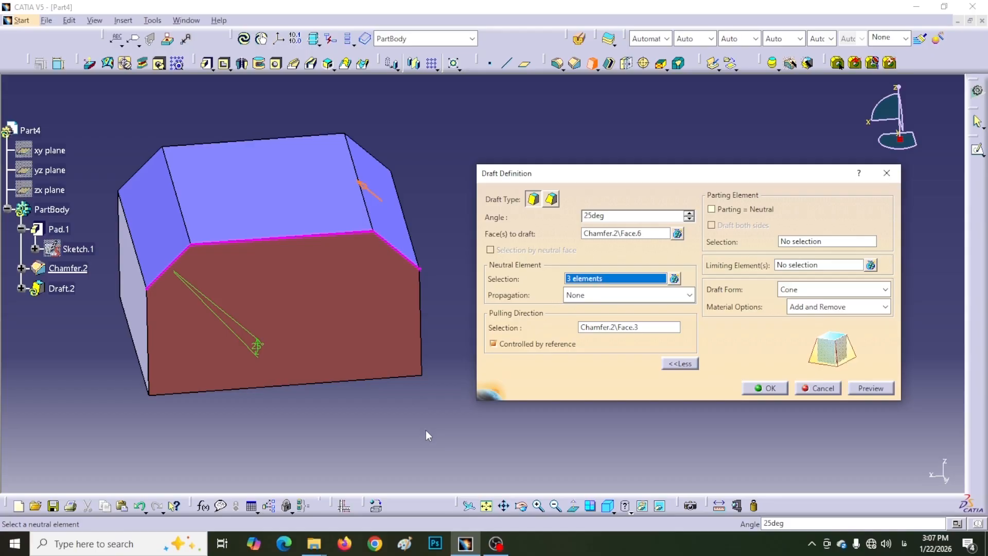
Try to preview the 25° draft on the block's front face with a chamfer face as the pulling direction
middle_click_drag(417, 414, 529, 429, "ctrl")
middle_click_drag(322, 401, 344, 208)
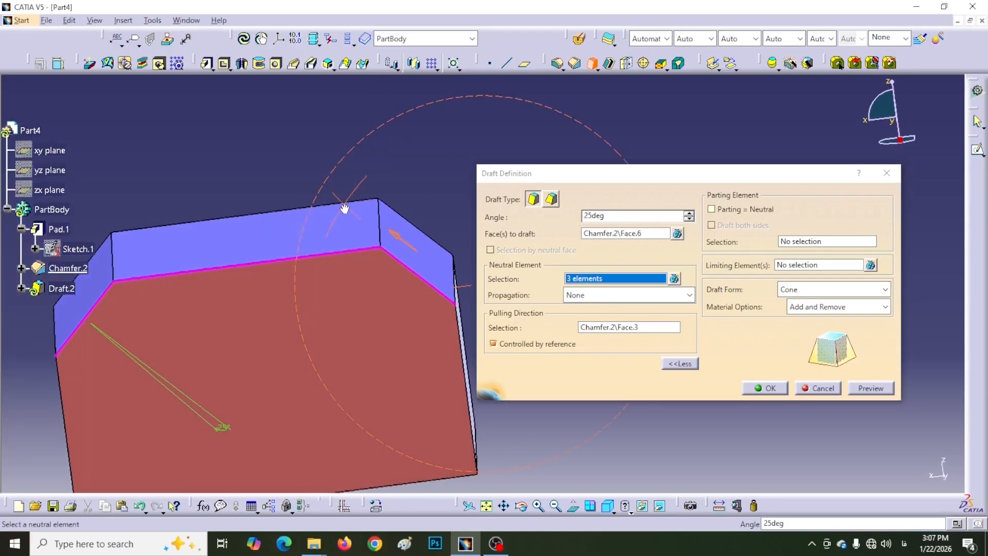
middle_click_drag(413, 343, 344, 332)
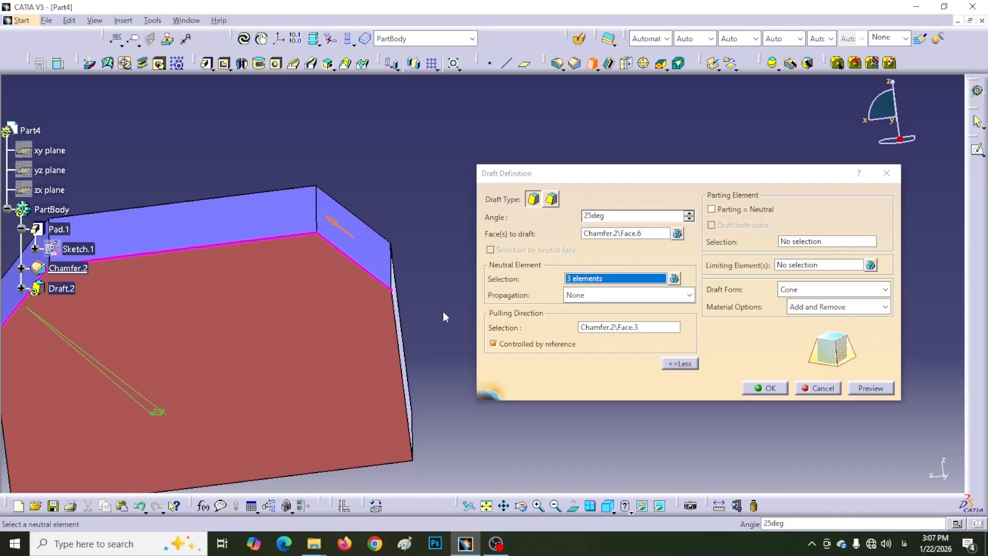
left_click(868, 389)
left_click_drag(549, 235, 603, 235)
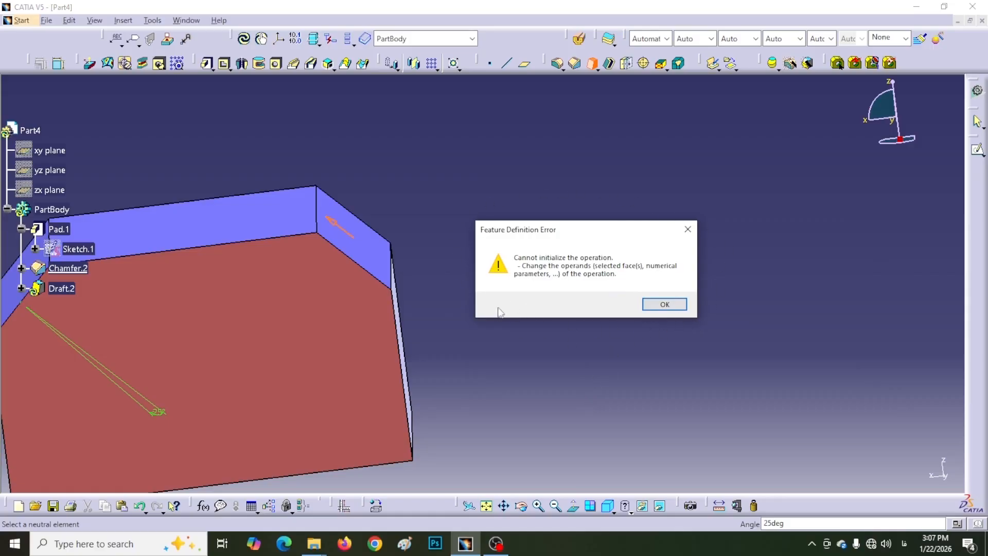
left_click(687, 229)
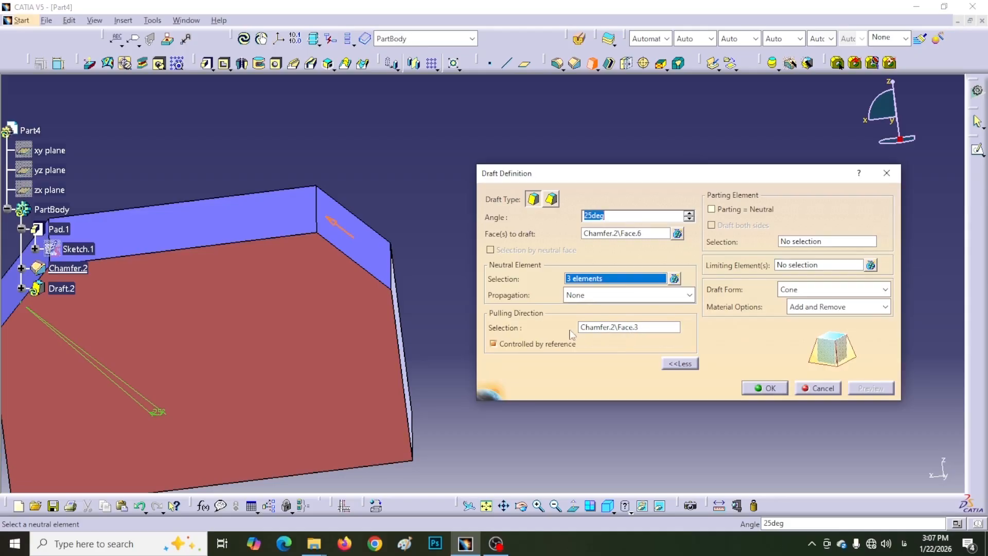
Set the pulling direction to the block's top face and apply the 25° Cone draft
left_click(652, 330)
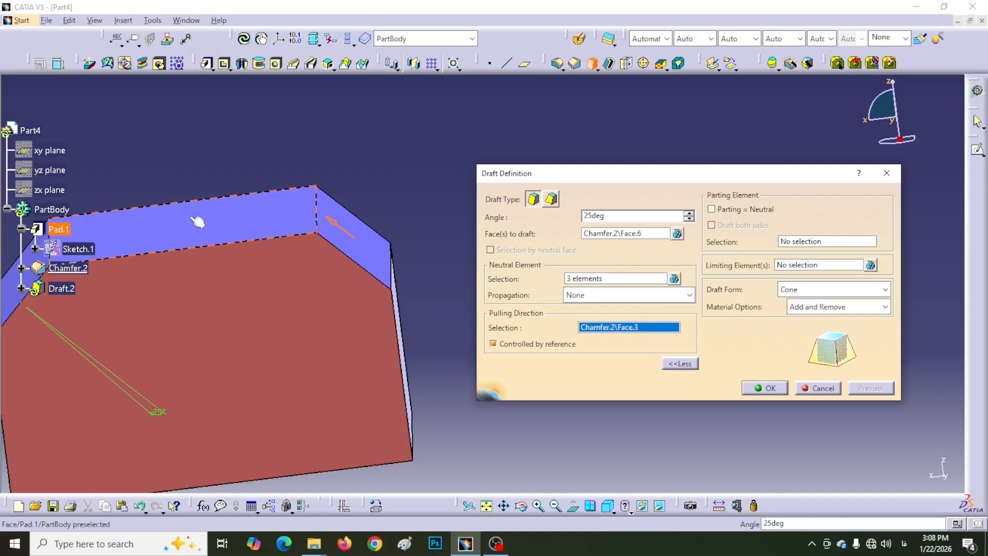
middle_click_drag(184, 223, 321, 186)
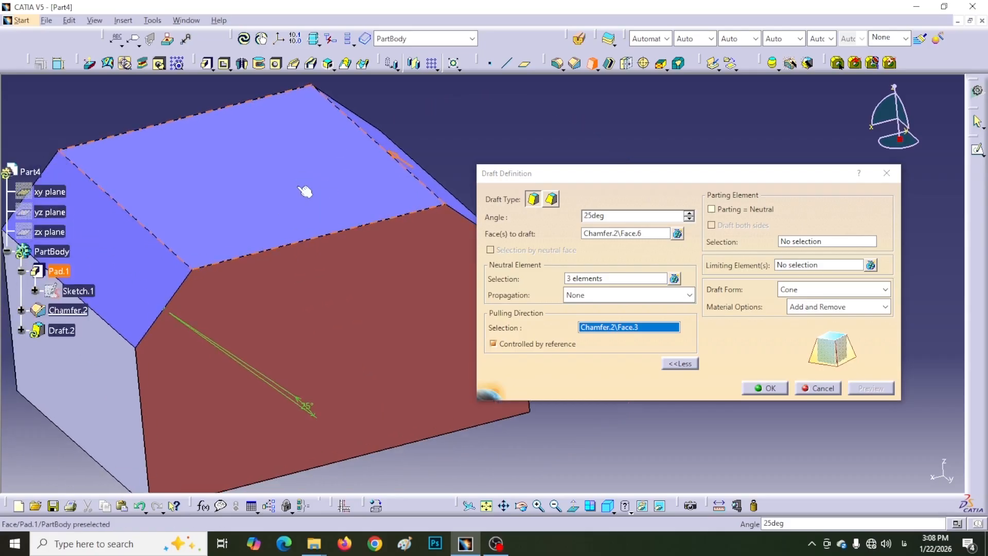
left_click(264, 203)
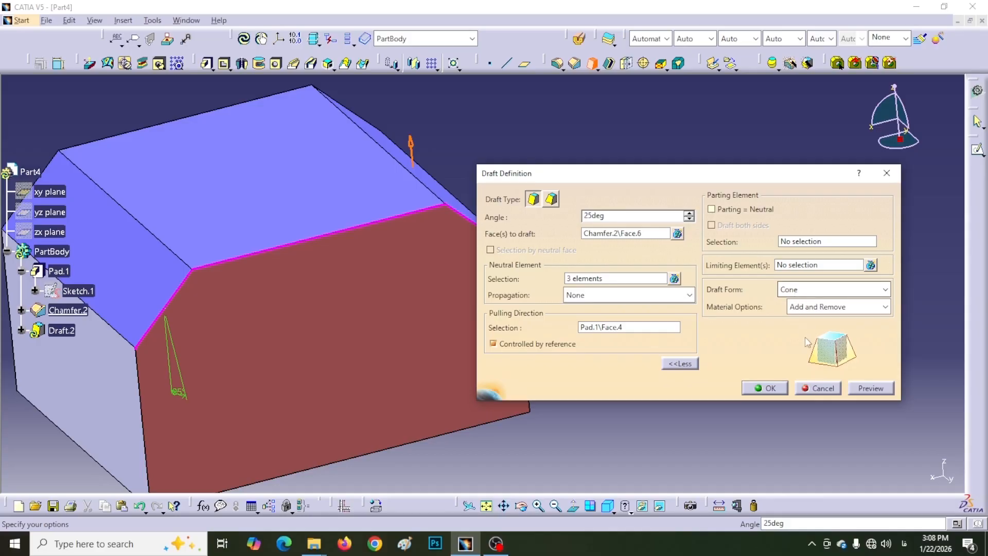
left_click(766, 388)
middle_click_drag(681, 364, 638, 345)
left_click(654, 359)
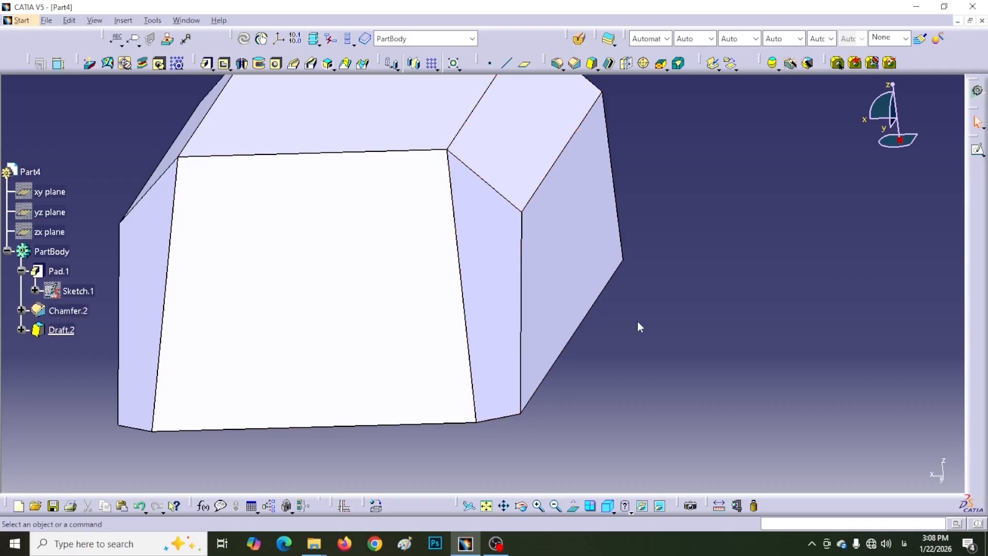
Edit the chamfered block's draft to use the Square draft form and apply it
left_click(56, 330)
double_click(56, 330)
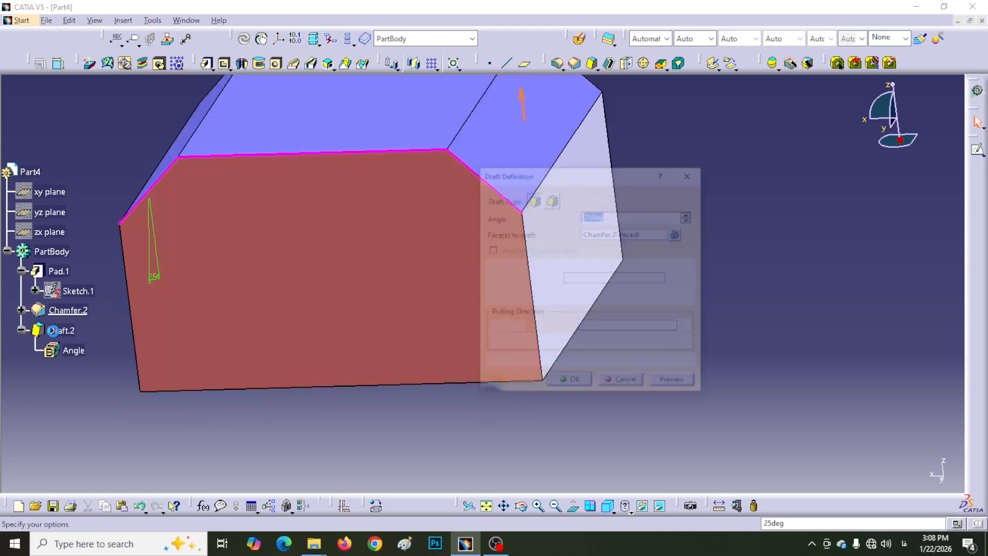
left_click_drag(588, 180, 485, 244)
left_click(588, 431)
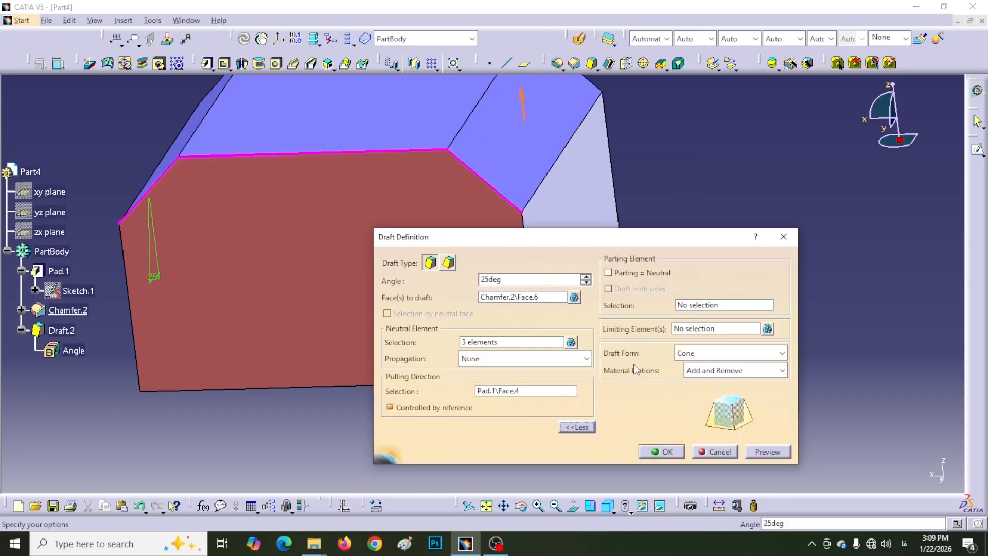
left_click(780, 353)
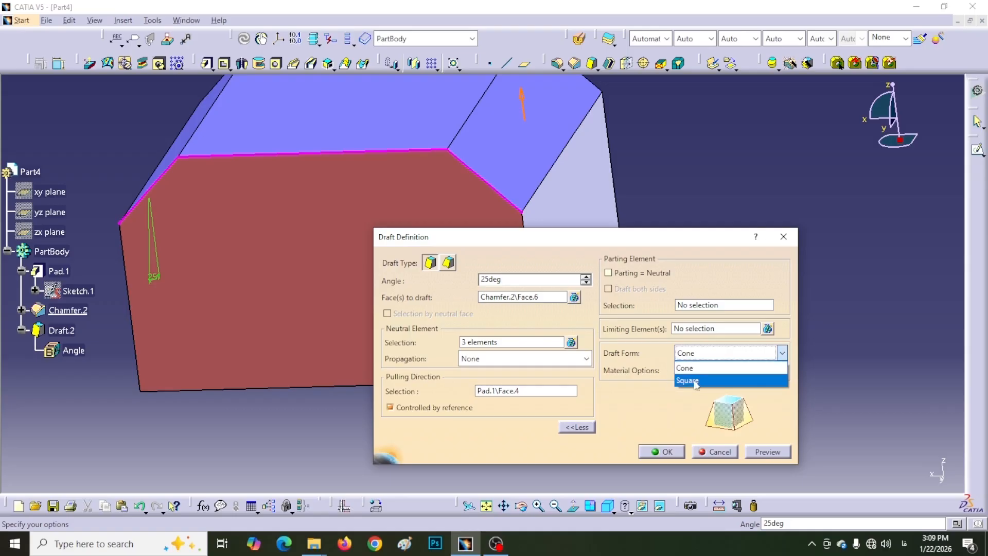
left_click(693, 383)
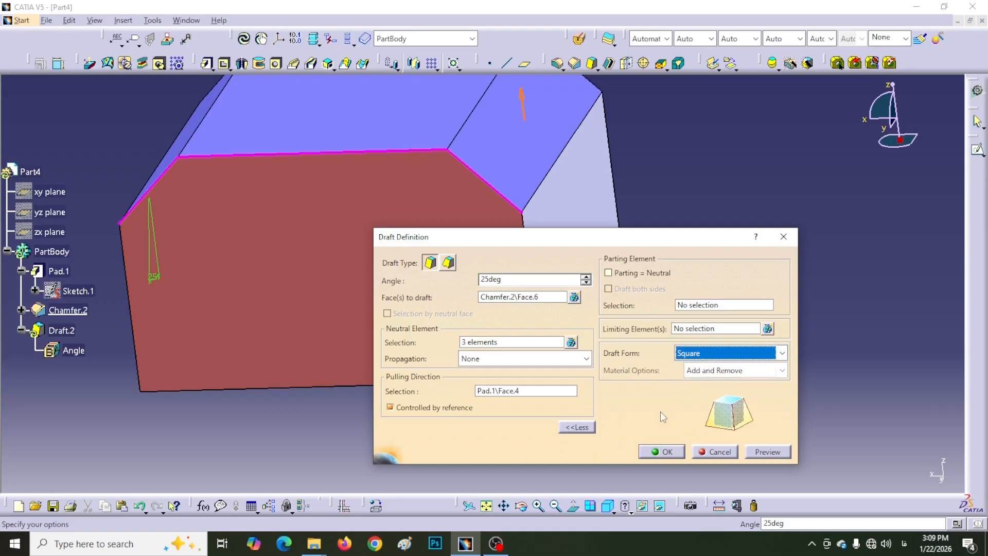
left_click(655, 451)
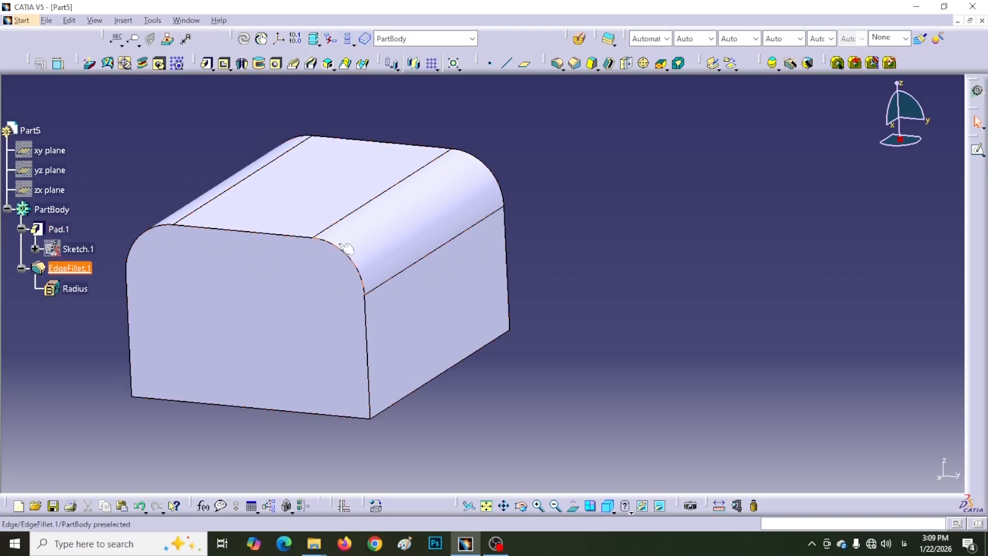
Define a 25° draft on the filleted block's front face with the top face and both fillet faces as neutral elements
left_click(592, 63)
left_click_drag(528, 238, 642, 210)
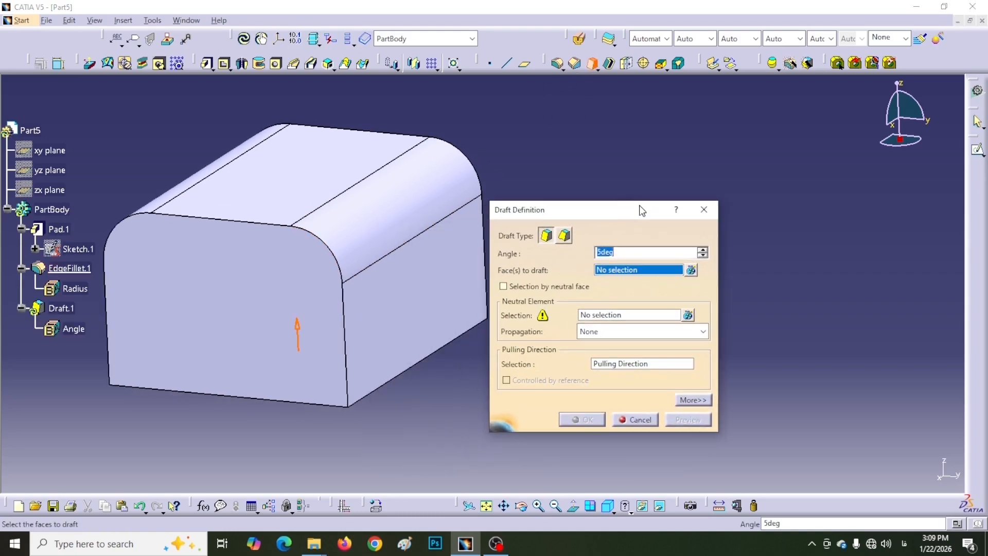
left_click(694, 400)
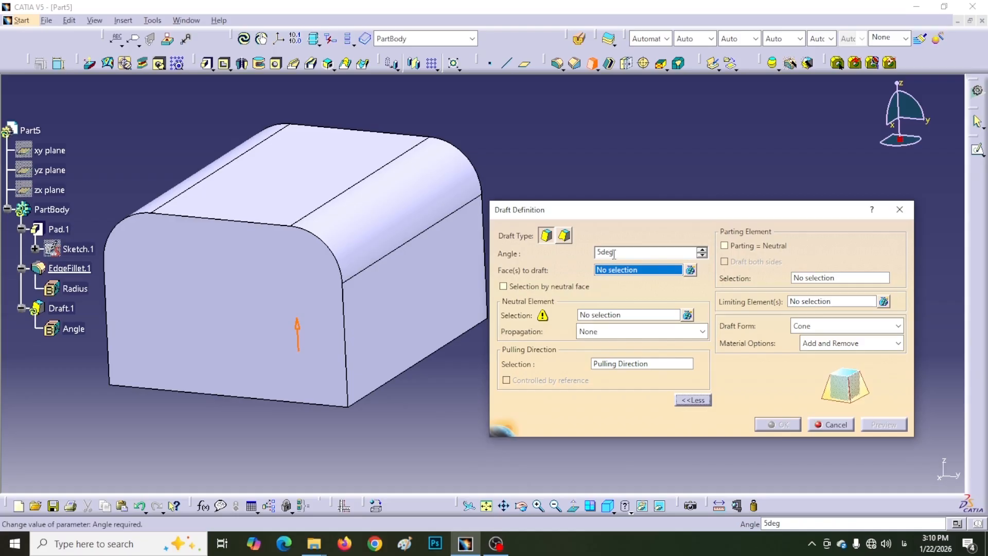
type("25")
key("Return")
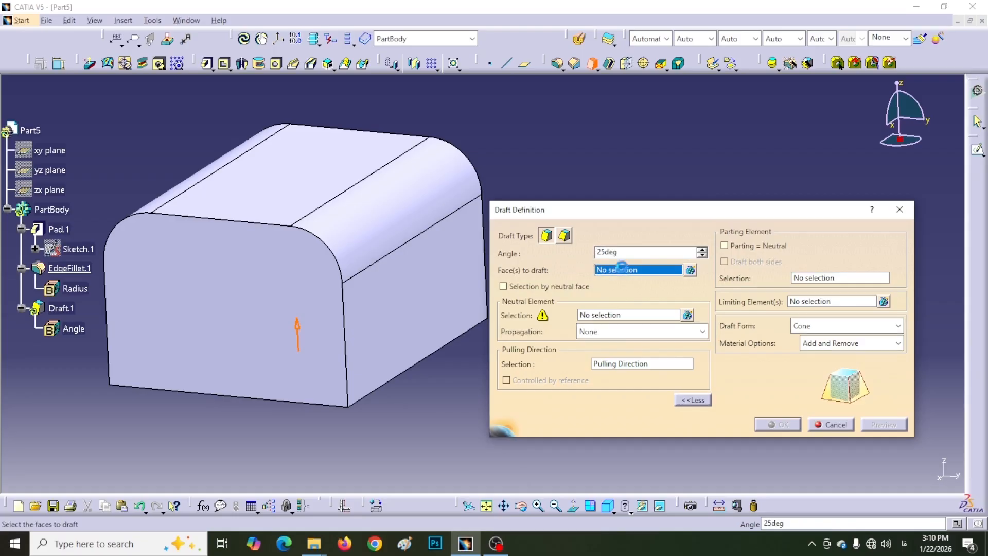
left_click(224, 353)
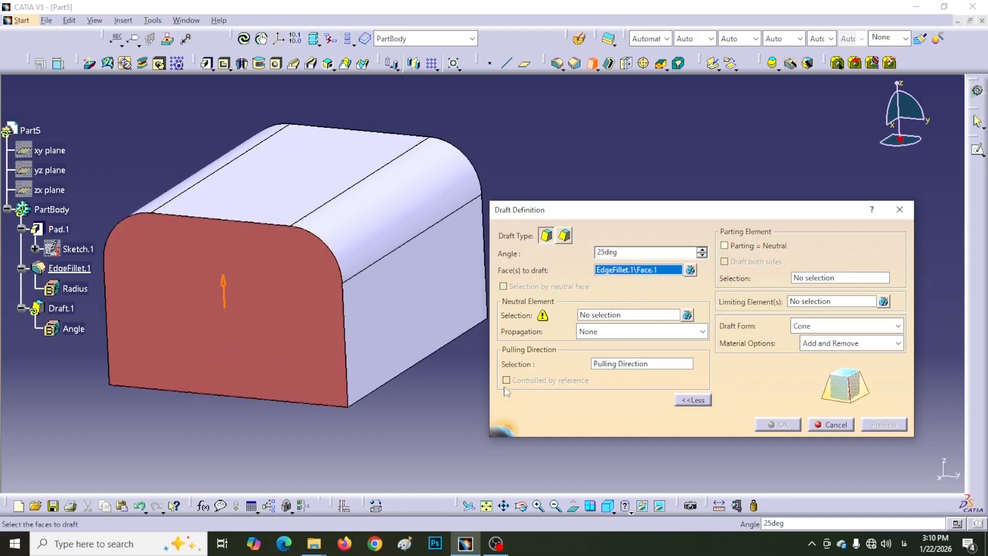
left_click(612, 316)
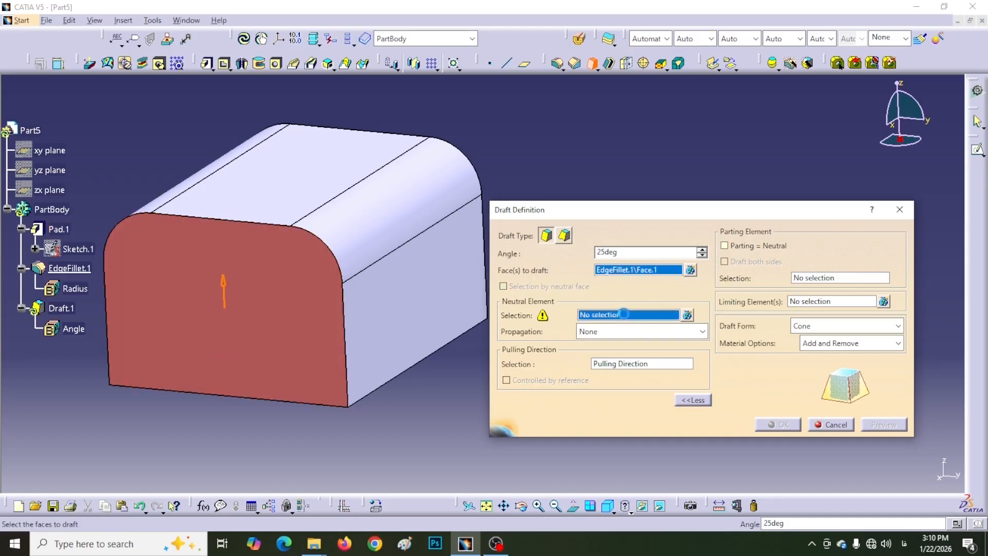
left_click(161, 206)
left_click(256, 199)
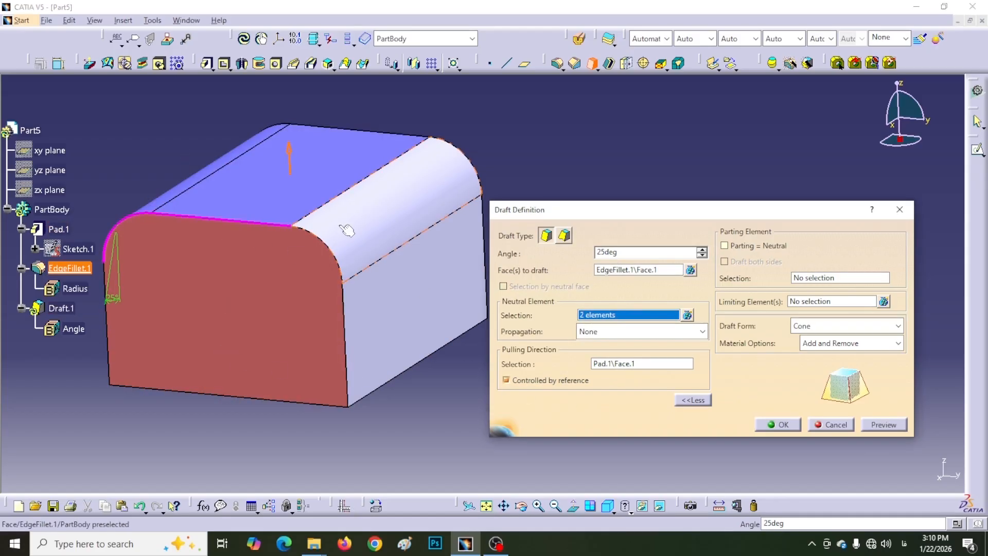
left_click(331, 223)
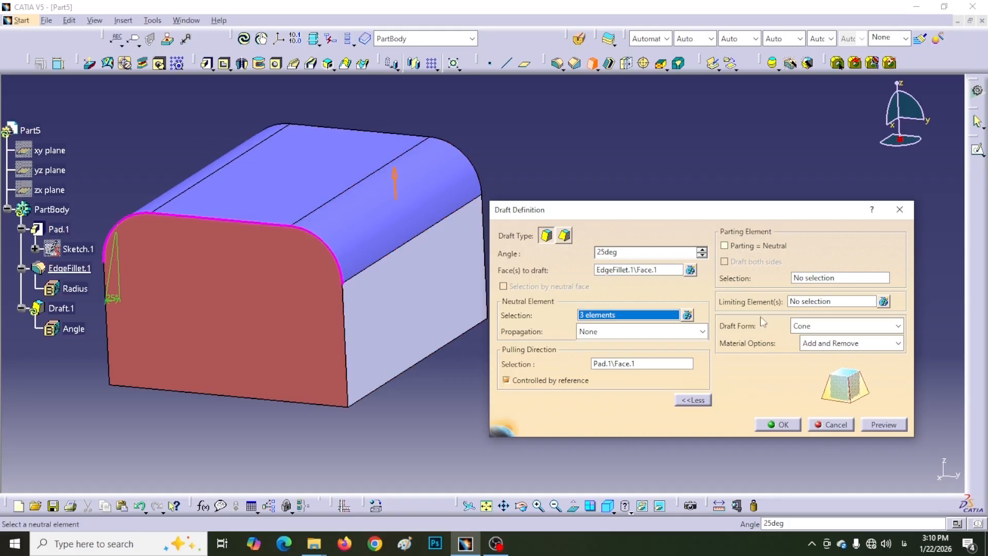
Set the filleted block's draft form to Square, apply the draft and inspect the drafted front face
left_click(890, 330)
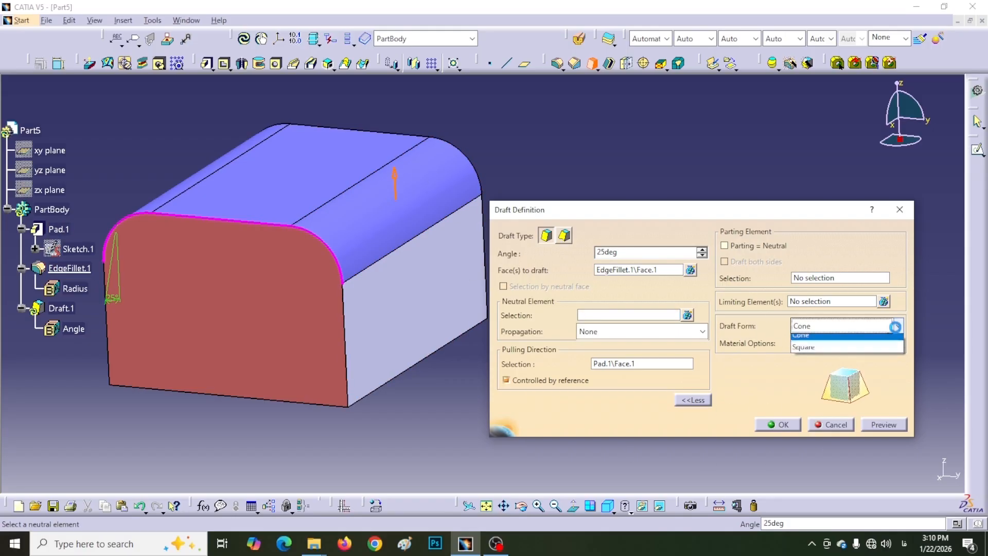
left_click(796, 353)
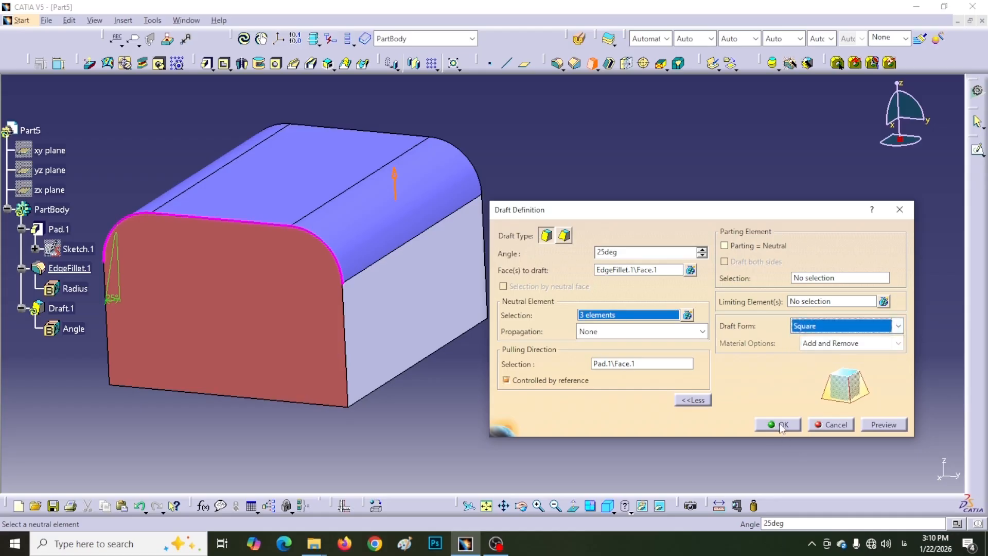
left_click(782, 425)
middle_click_drag(474, 404, 607, 397)
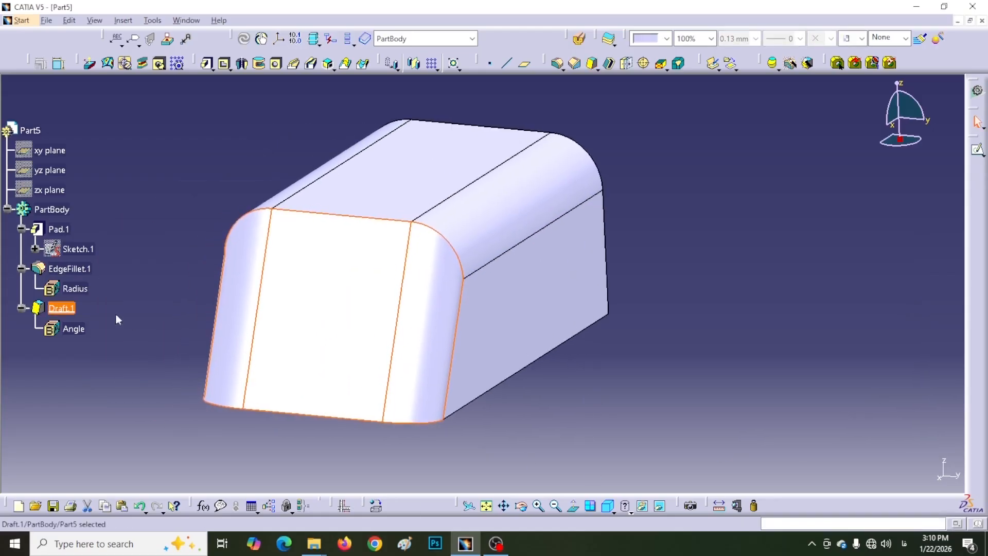
middle_click_drag(146, 302, 371, 331)
middle_click_drag(620, 386, 444, 410)
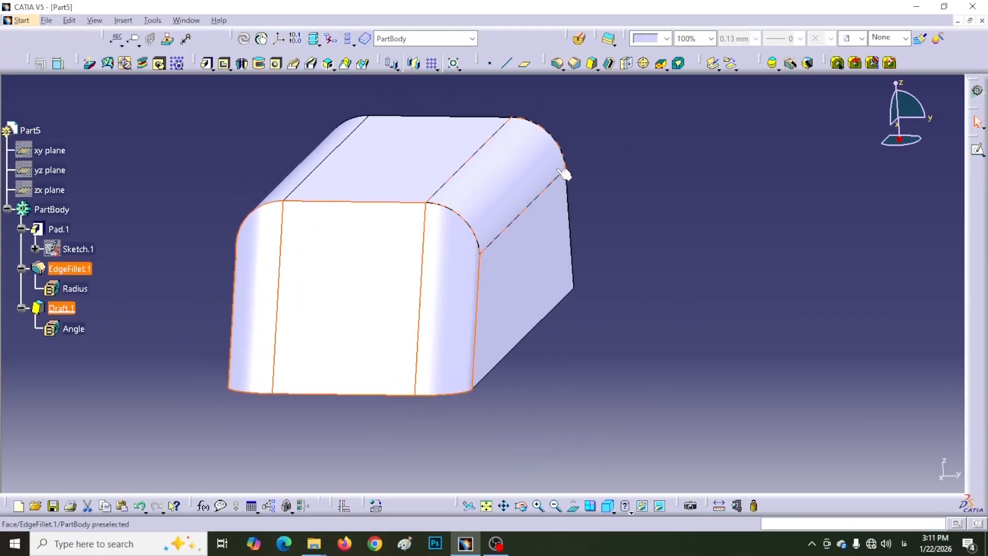
left_click(421, 393)
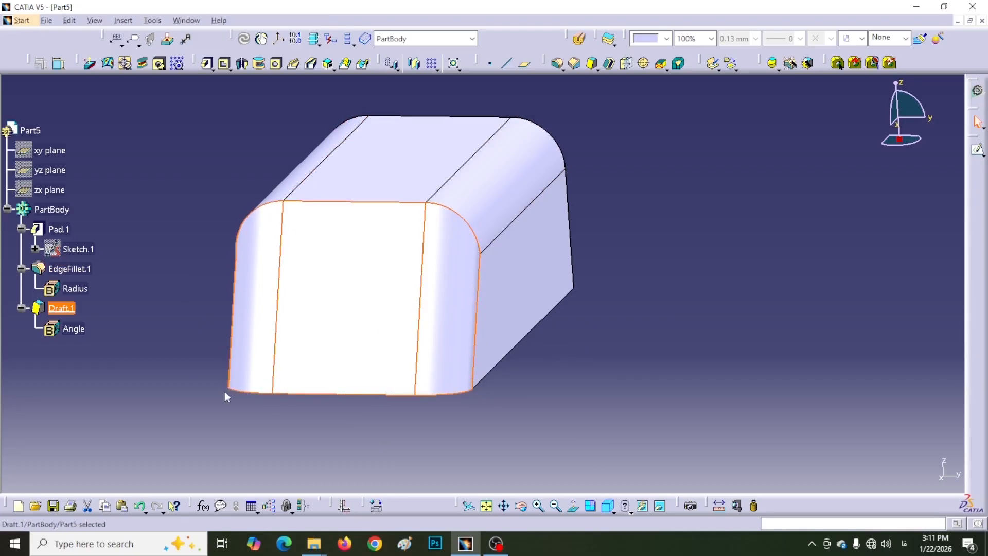
key("ctrl+c")
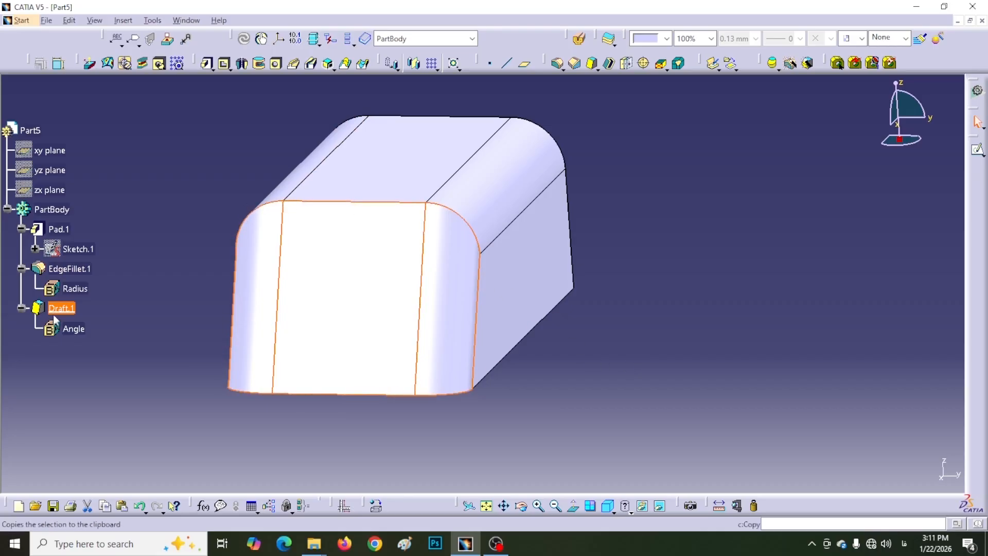
Try to preview the filleted block's 25° draft with the Cone draft form and cancel the edit
double_click(68, 310)
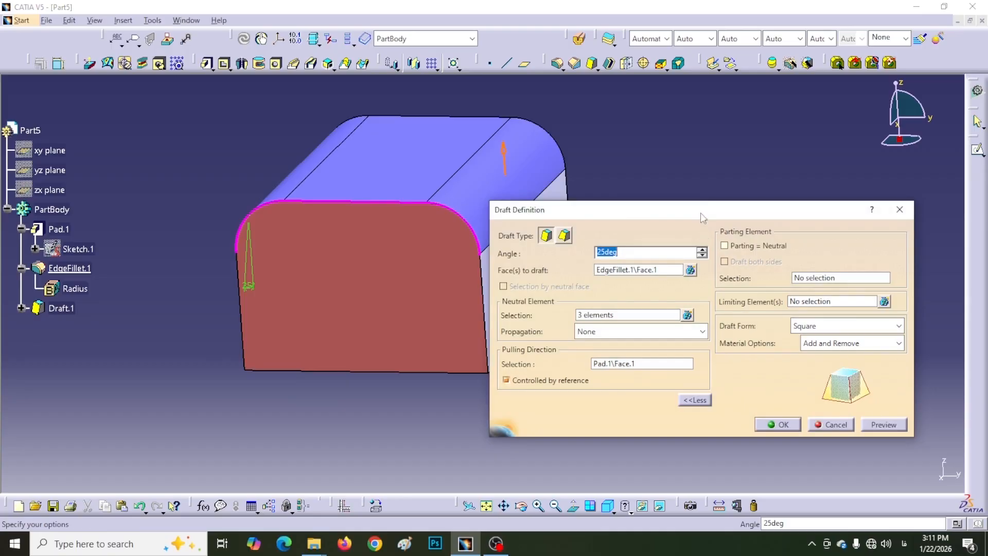
left_click_drag(700, 213, 741, 193)
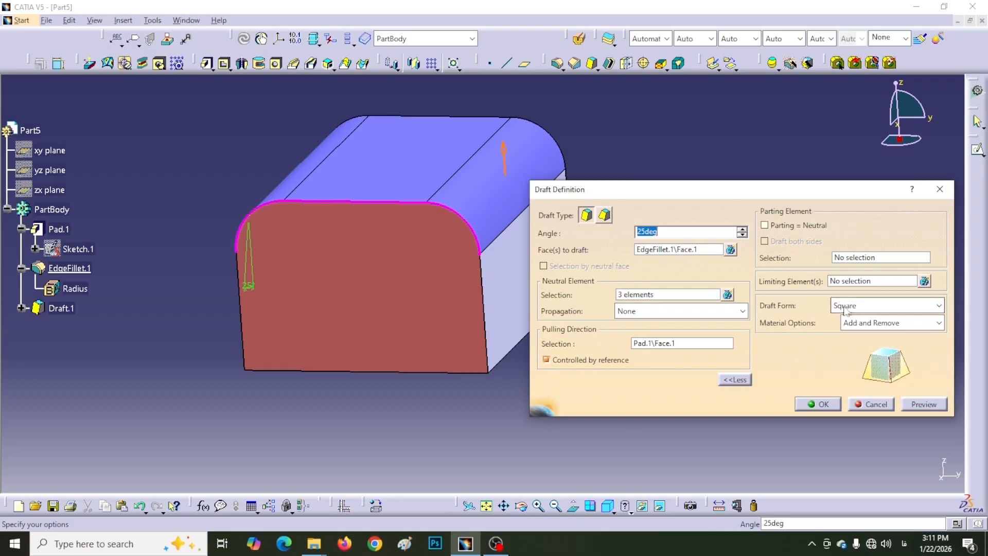
left_click(939, 307)
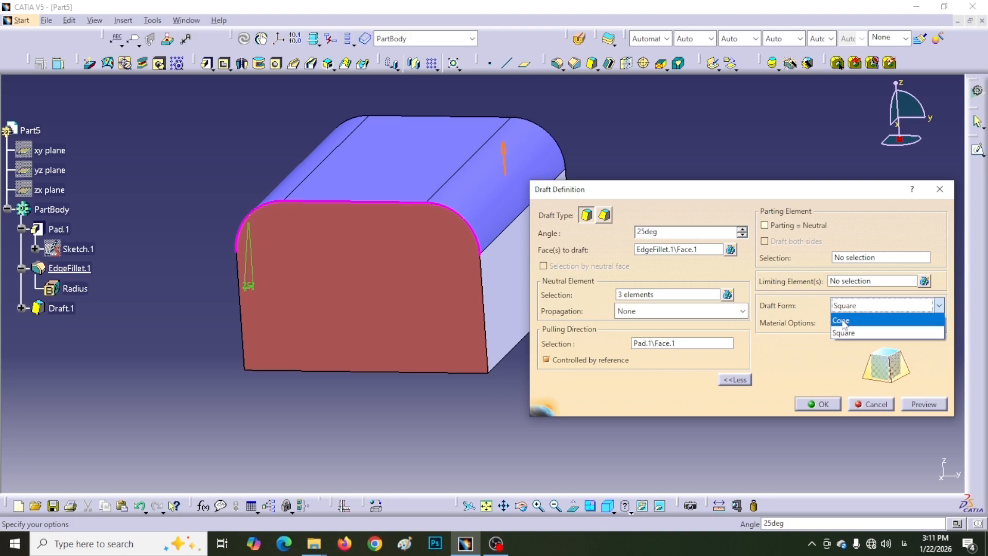
left_click(843, 322)
left_click(924, 405)
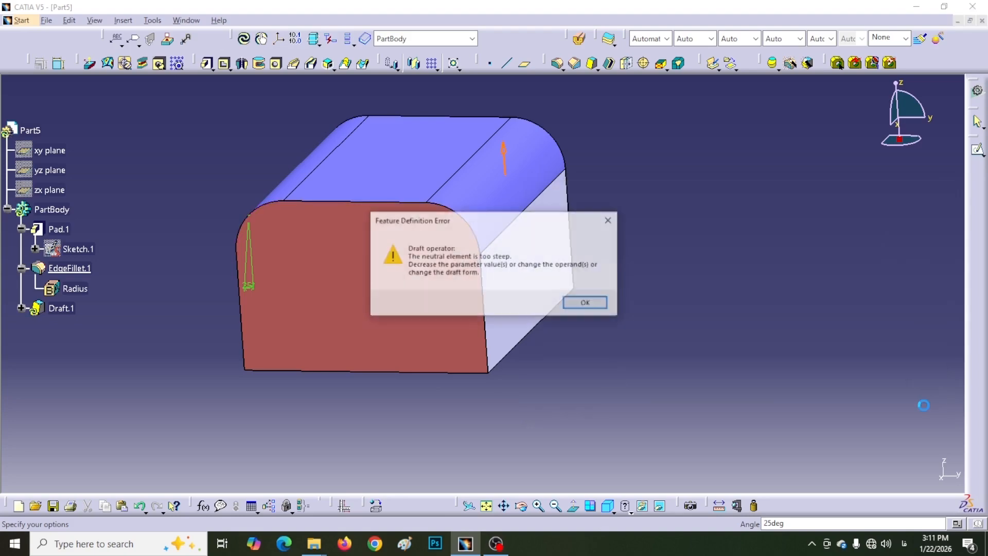
left_click_drag(518, 230, 728, 243)
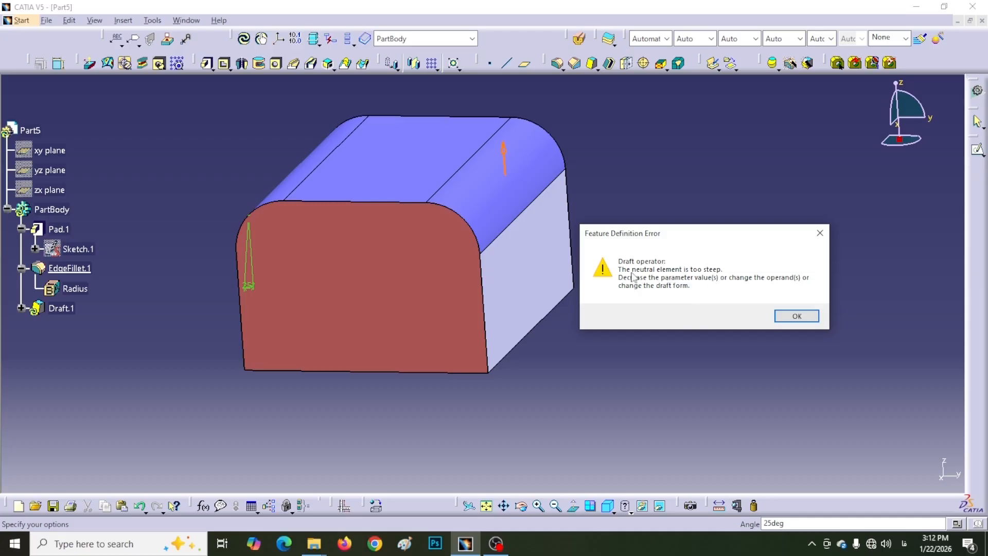
left_click(796, 316)
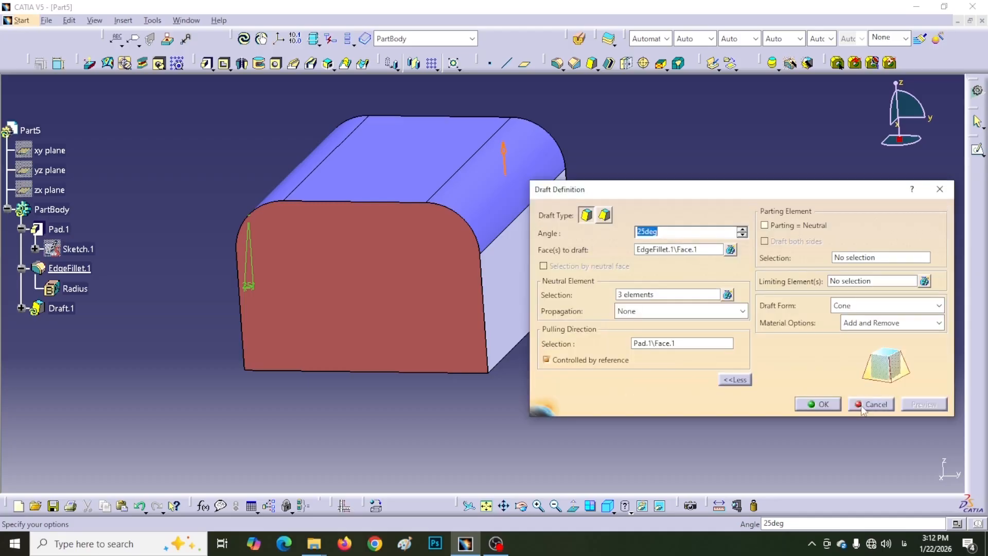
left_click(864, 405)
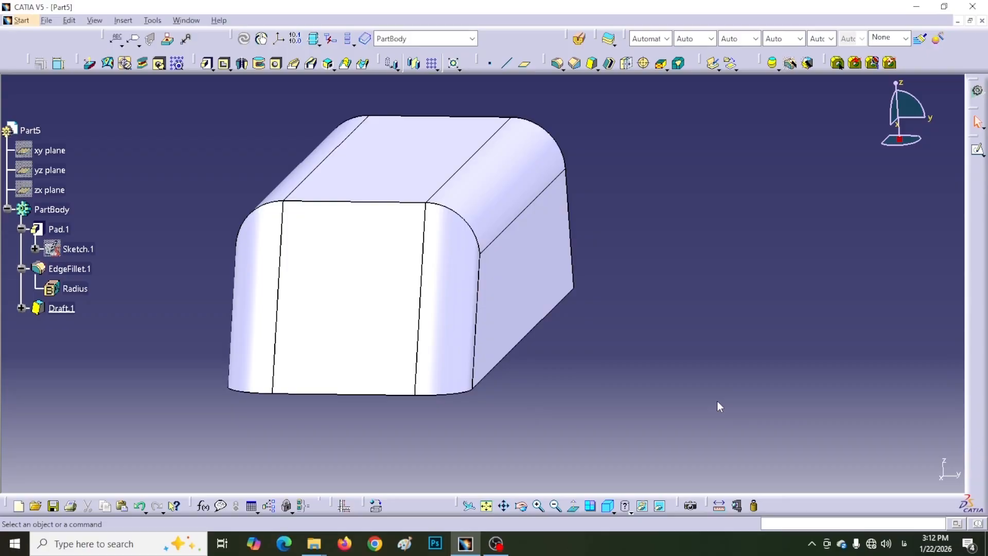
Undo the Square draft and define a 3° draft on the front face with the top and both fillet faces as neutral elements
key("ctrl+z")
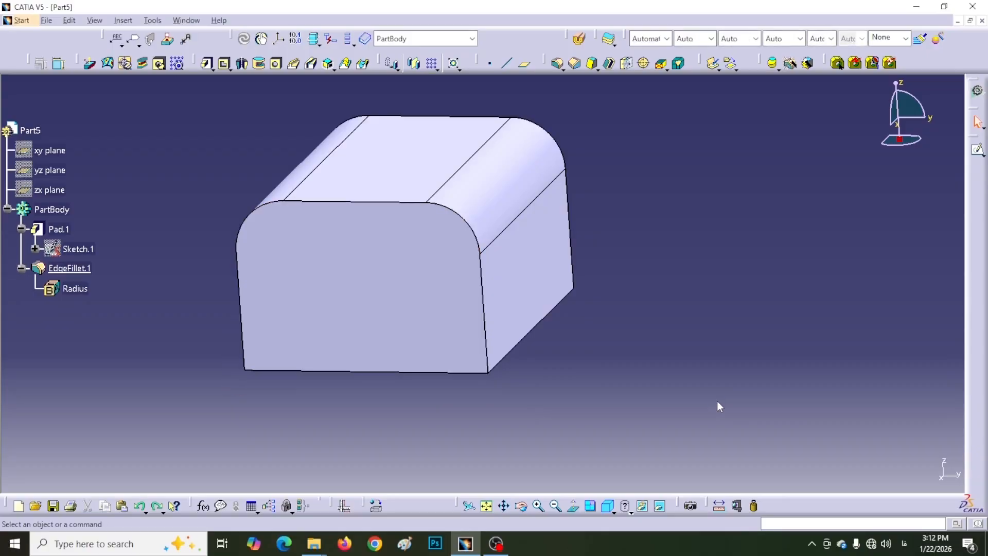
left_click(592, 63)
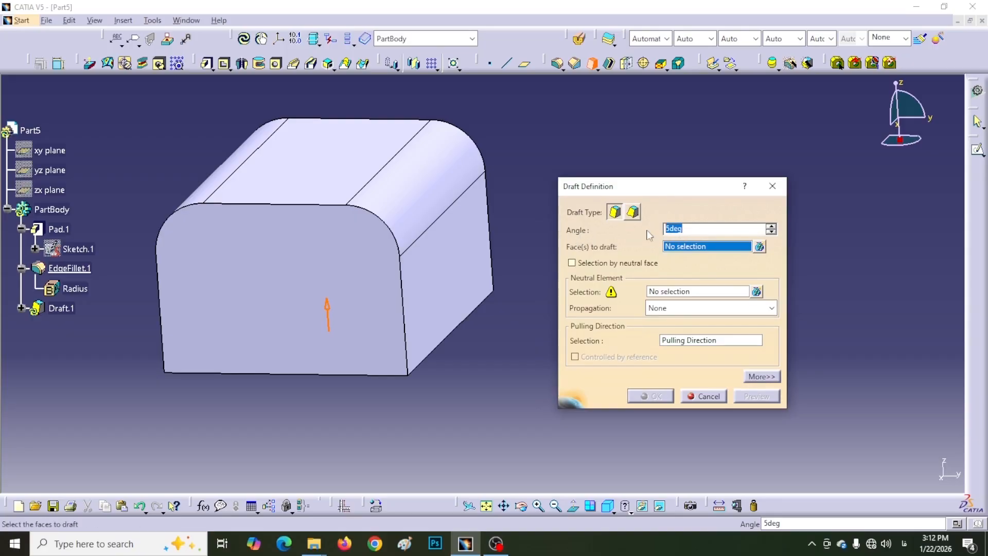
type("3")
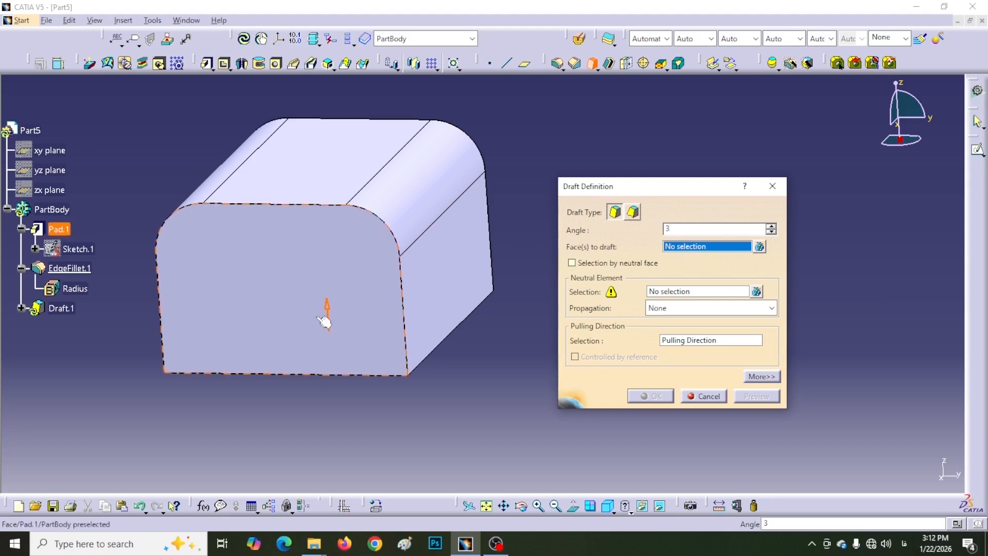
left_click(275, 309)
left_click(676, 293)
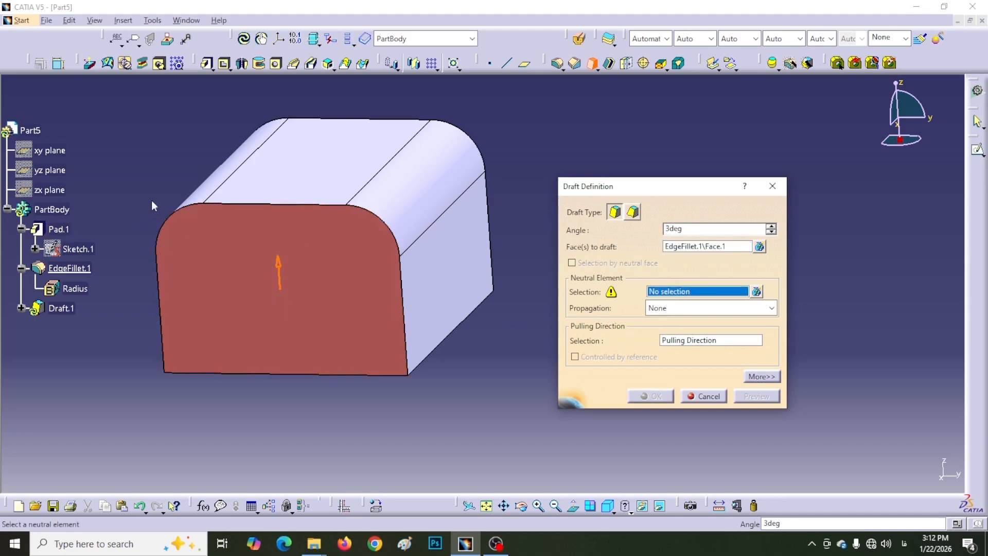
left_click(199, 192)
left_click(304, 193)
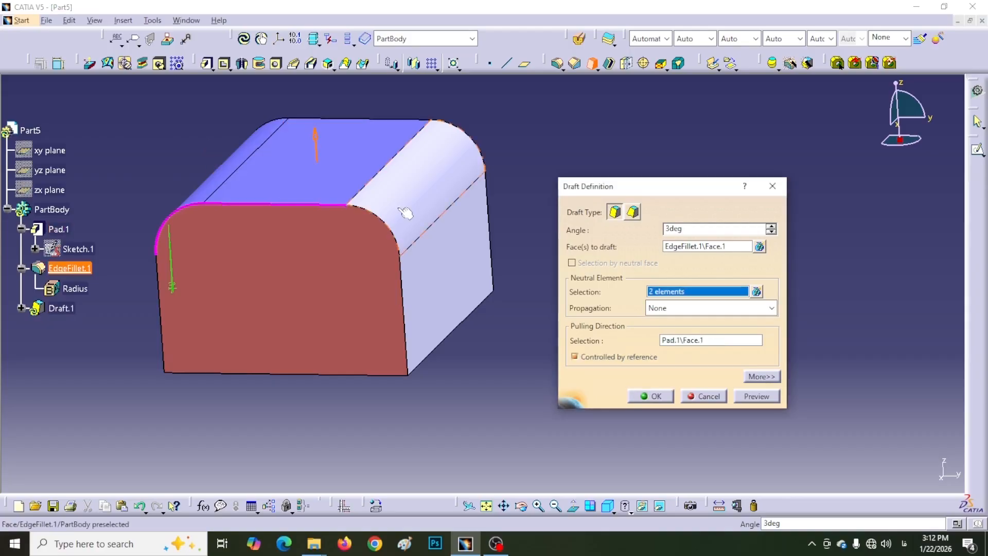
left_click(407, 209)
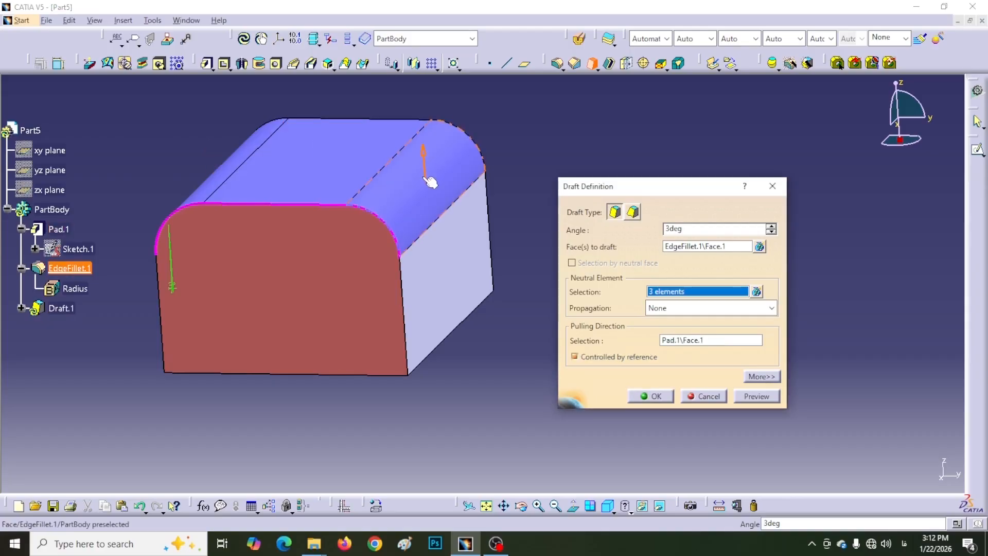
Try to preview the 3° draft with the Cone draft form and cancel the draft definition
left_click(761, 377)
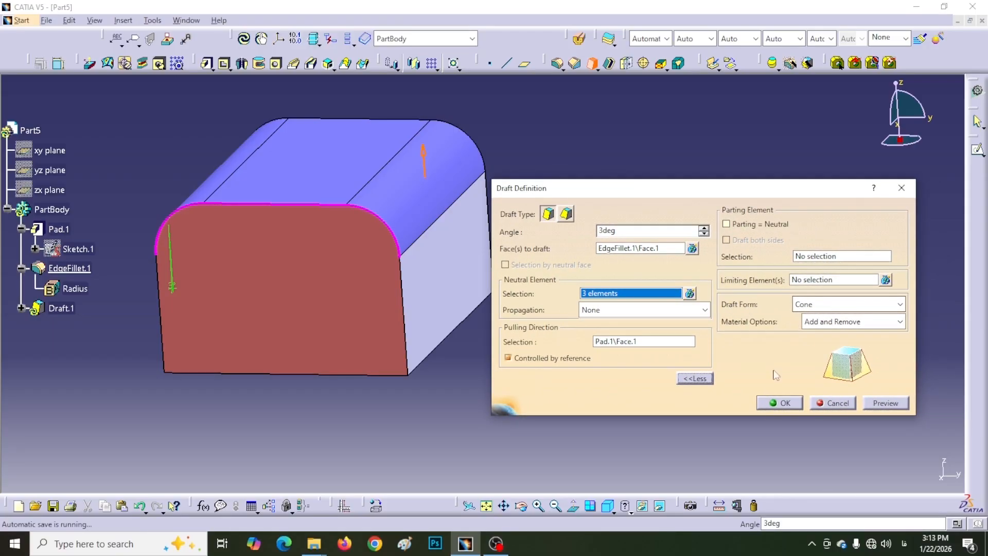
left_click(876, 403)
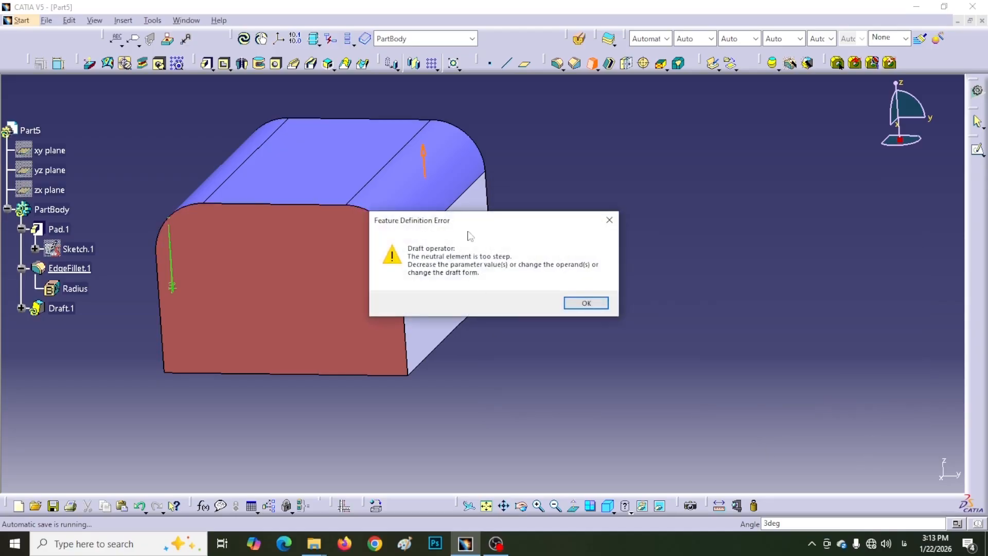
left_click_drag(545, 245, 625, 245)
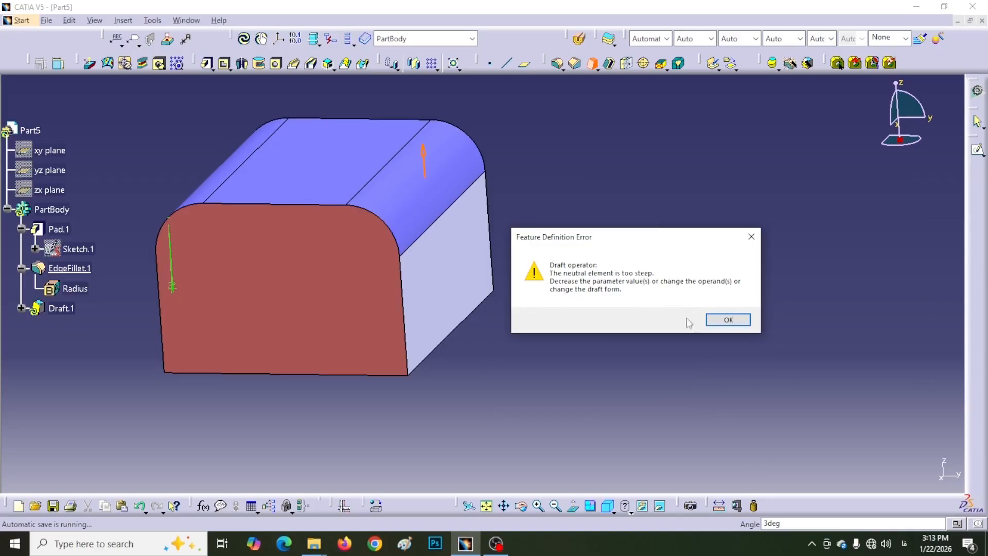
left_click(727, 320)
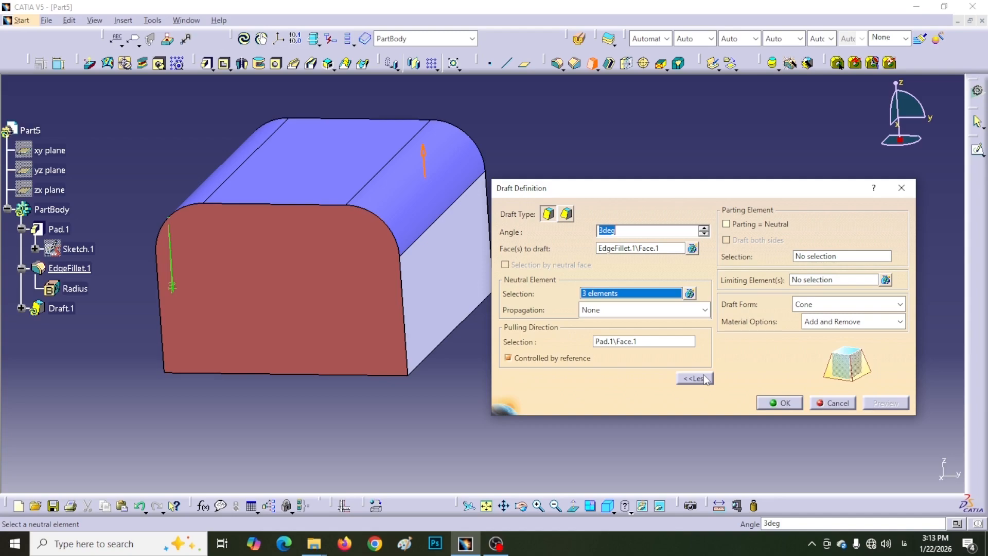
left_click(835, 403)
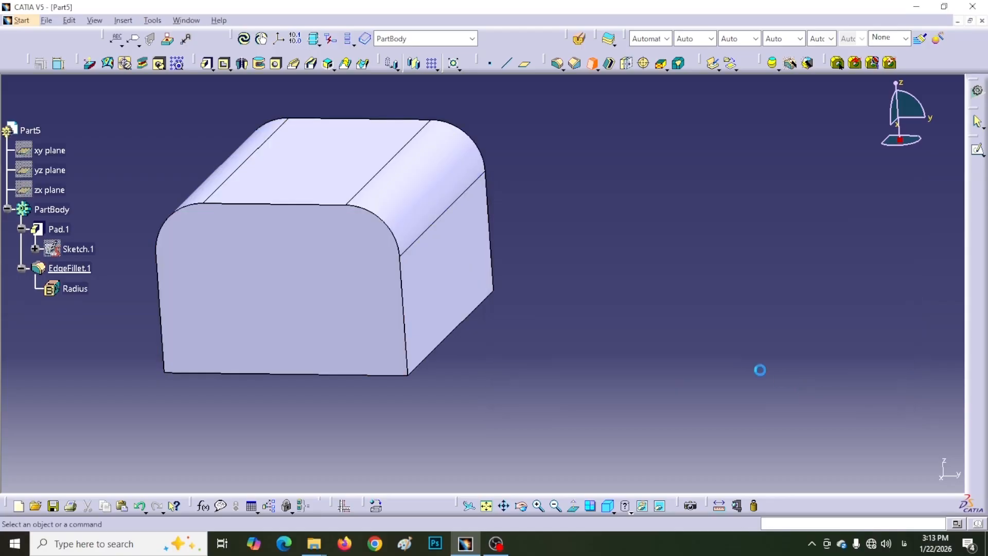
Delete the edge fillet from the block
left_click(70, 268)
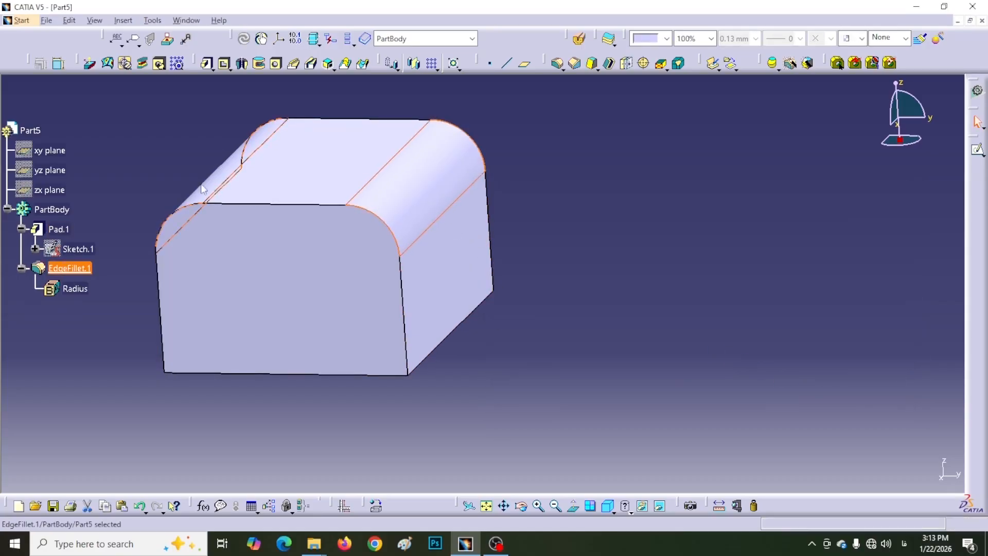
double_click(63, 267)
right_click(62, 267)
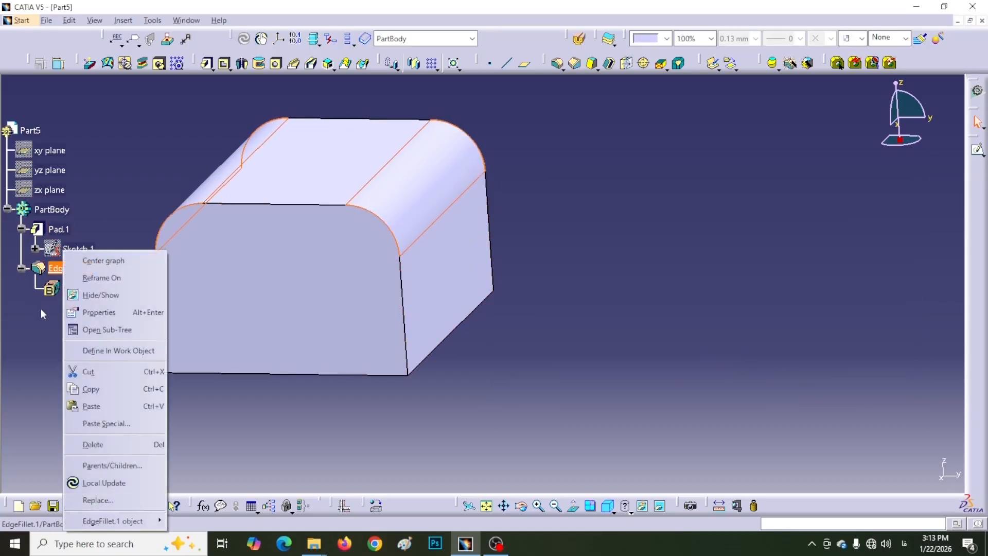
left_click(93, 446)
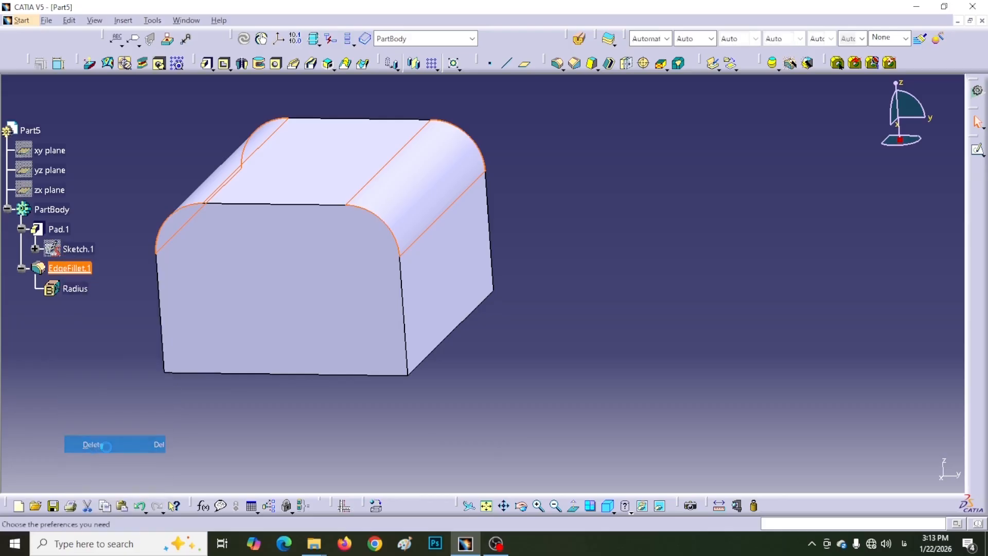
left_click(885, 471)
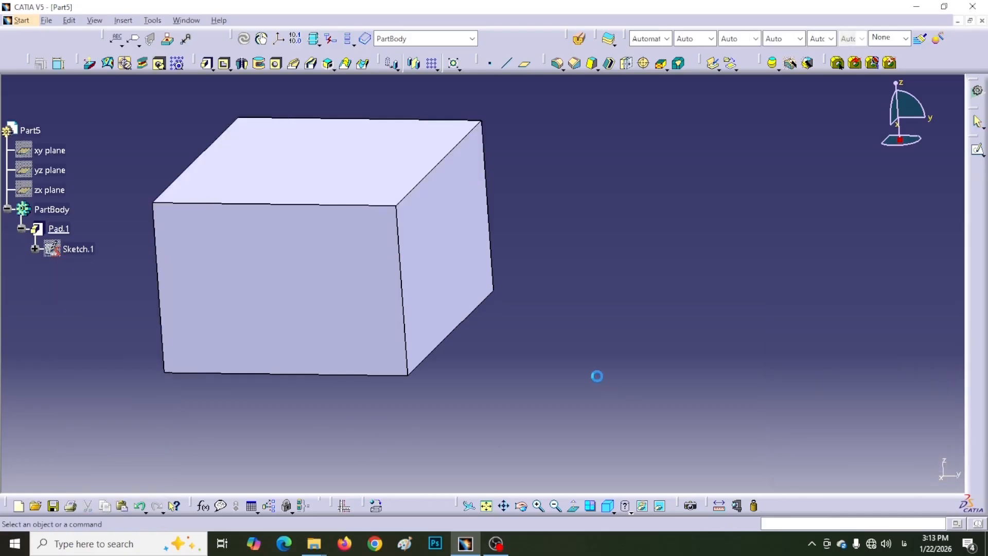
Draft the block's front face by 25° with the top face as the neutral element
left_click(592, 63)
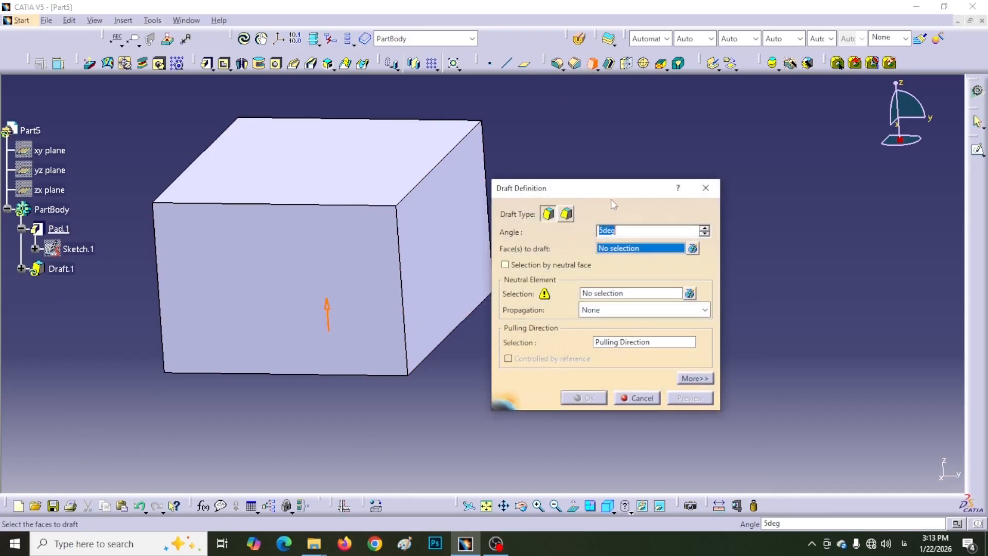
left_click_drag(687, 232, 673, 237)
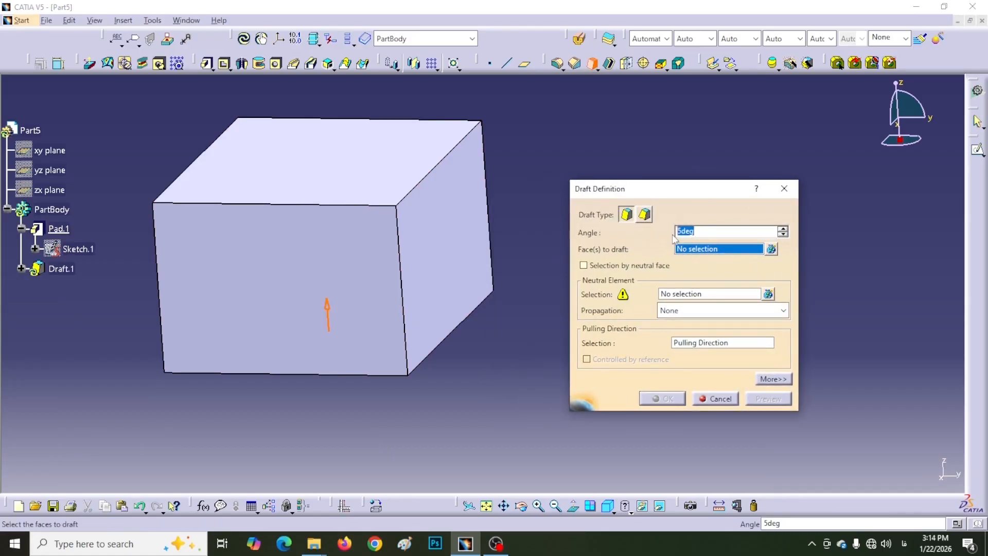
type("25")
left_click(299, 304)
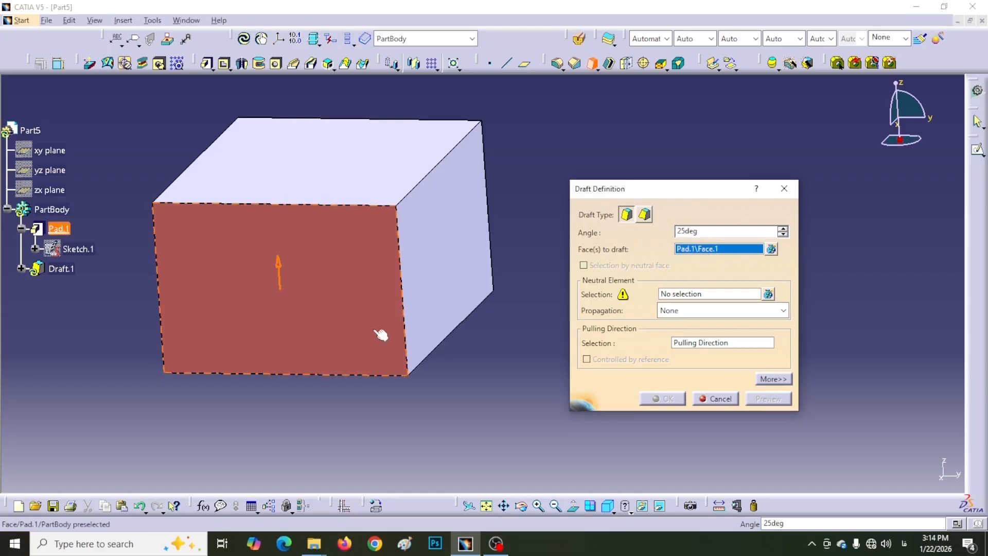
left_click(678, 301)
left_click(308, 149)
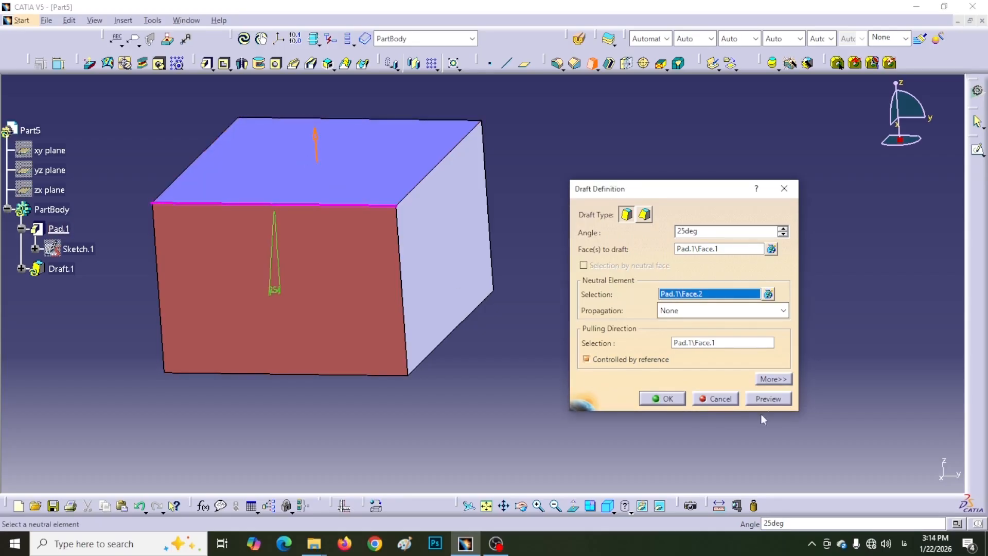
left_click(775, 379)
left_click(843, 405)
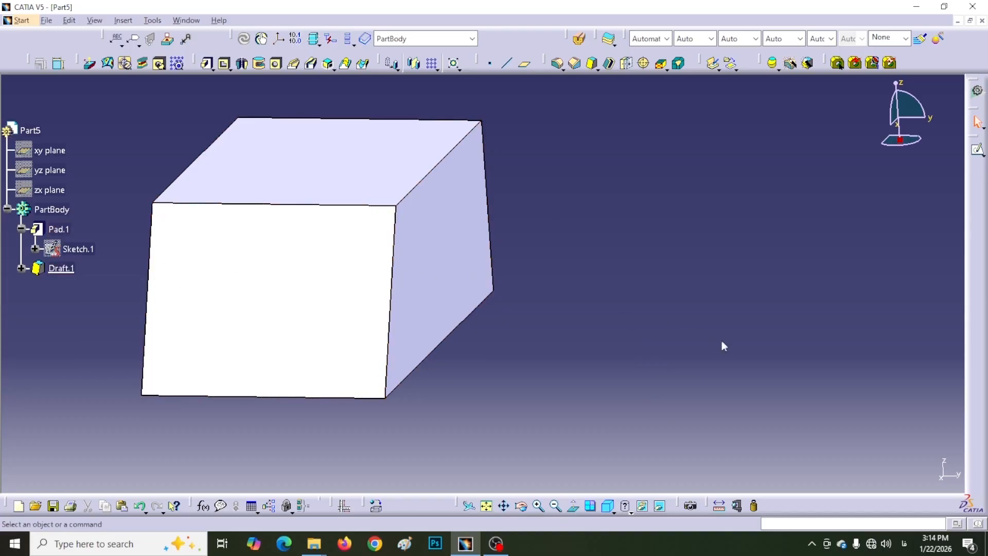
Fillet the two side edges of the top face and the two upright edges of the drafted front face with a 40 mm radius
left_click(558, 63)
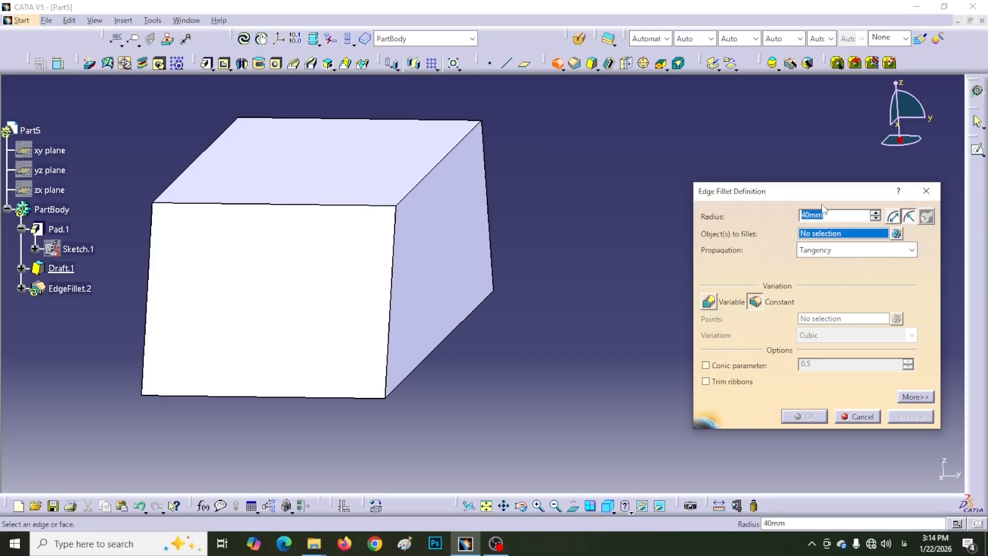
left_click(432, 171)
left_click(397, 253)
left_click(193, 175)
left_click(149, 268)
left_click(804, 417)
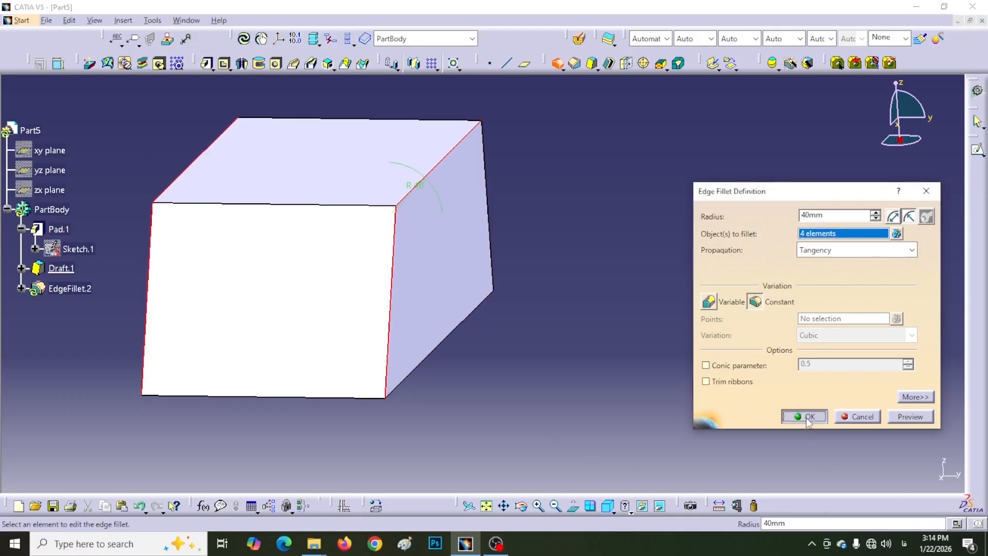
middle_click_drag(481, 408, 512, 418)
middle_click_drag(127, 350, 555, 369)
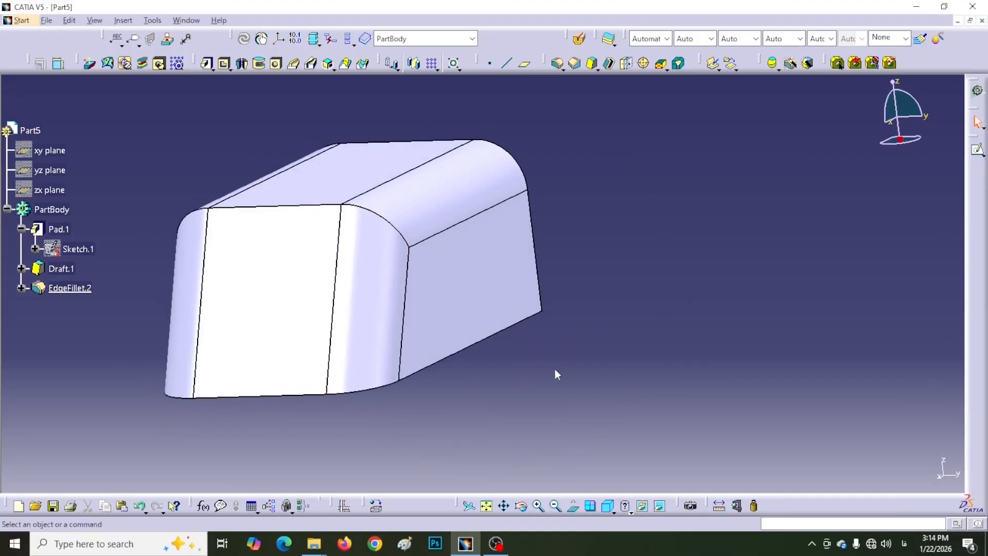